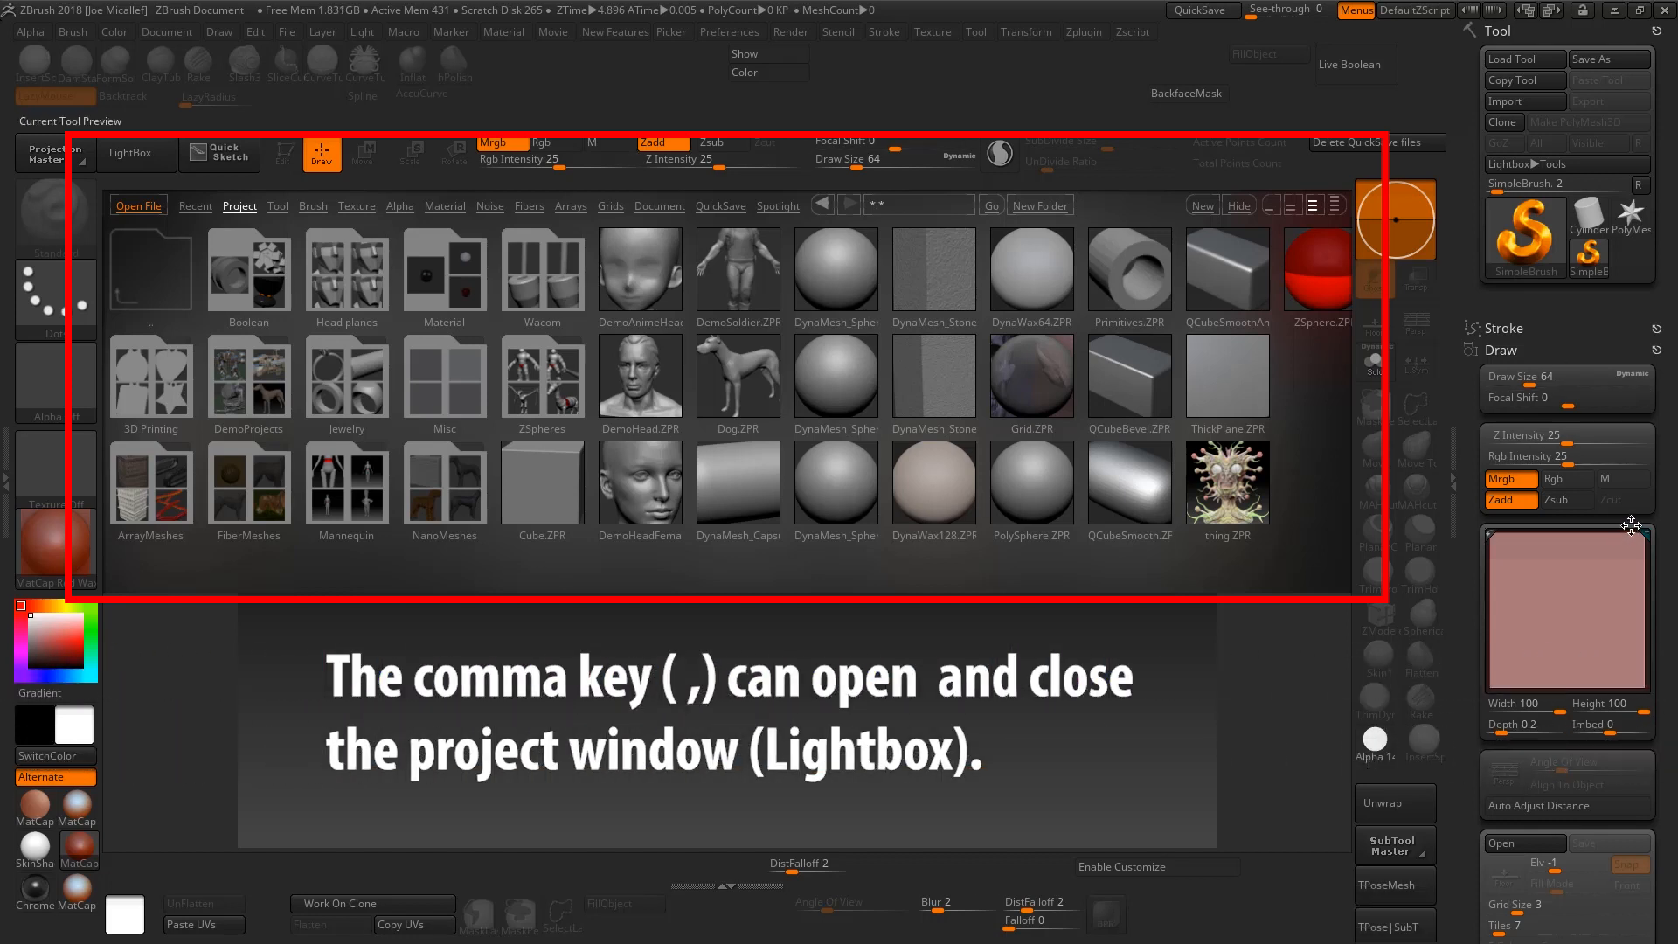
Open the DynaMesh_Sphere_64 project from the Lightbox project library
key("comma")
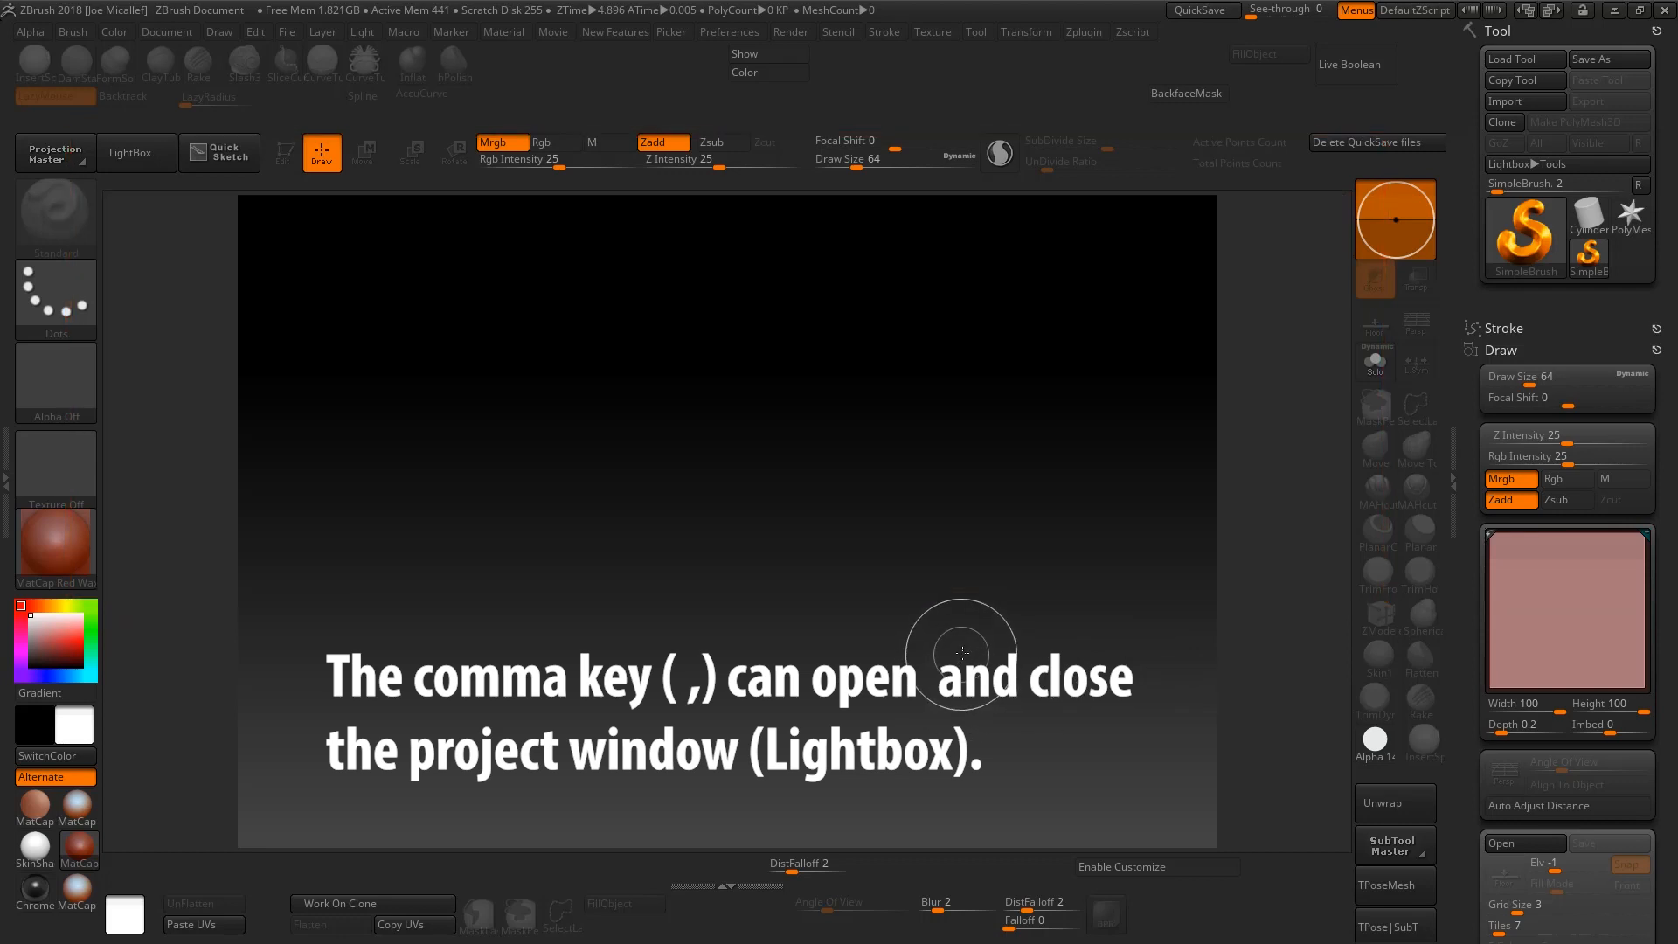
key("comma")
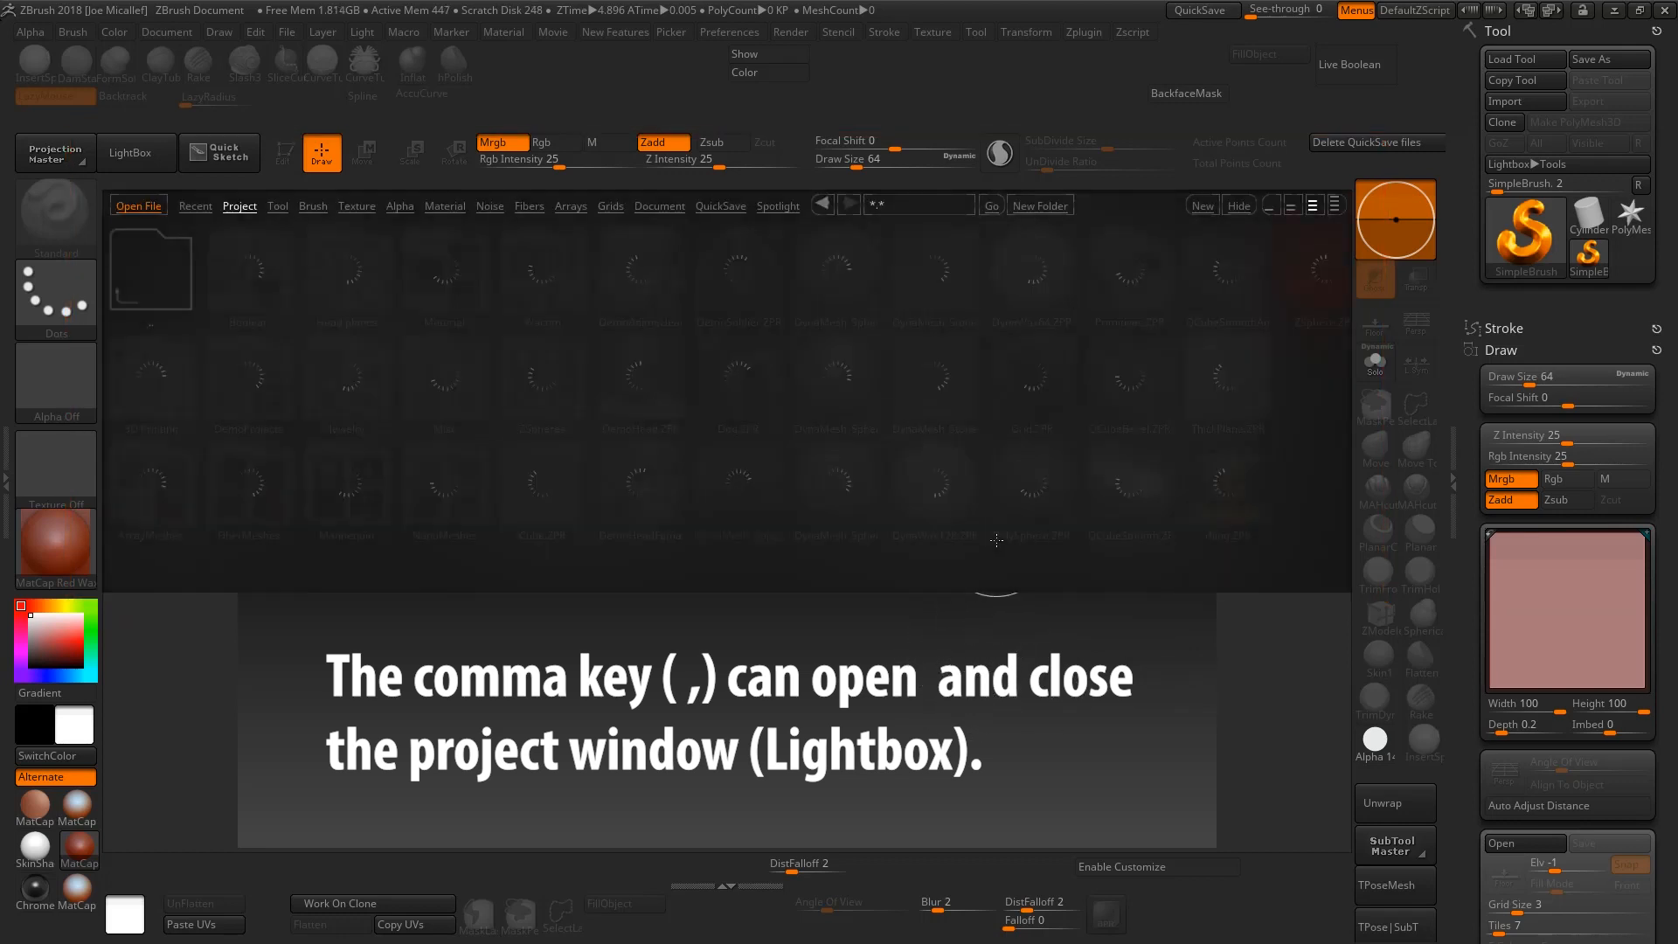
key("comma")
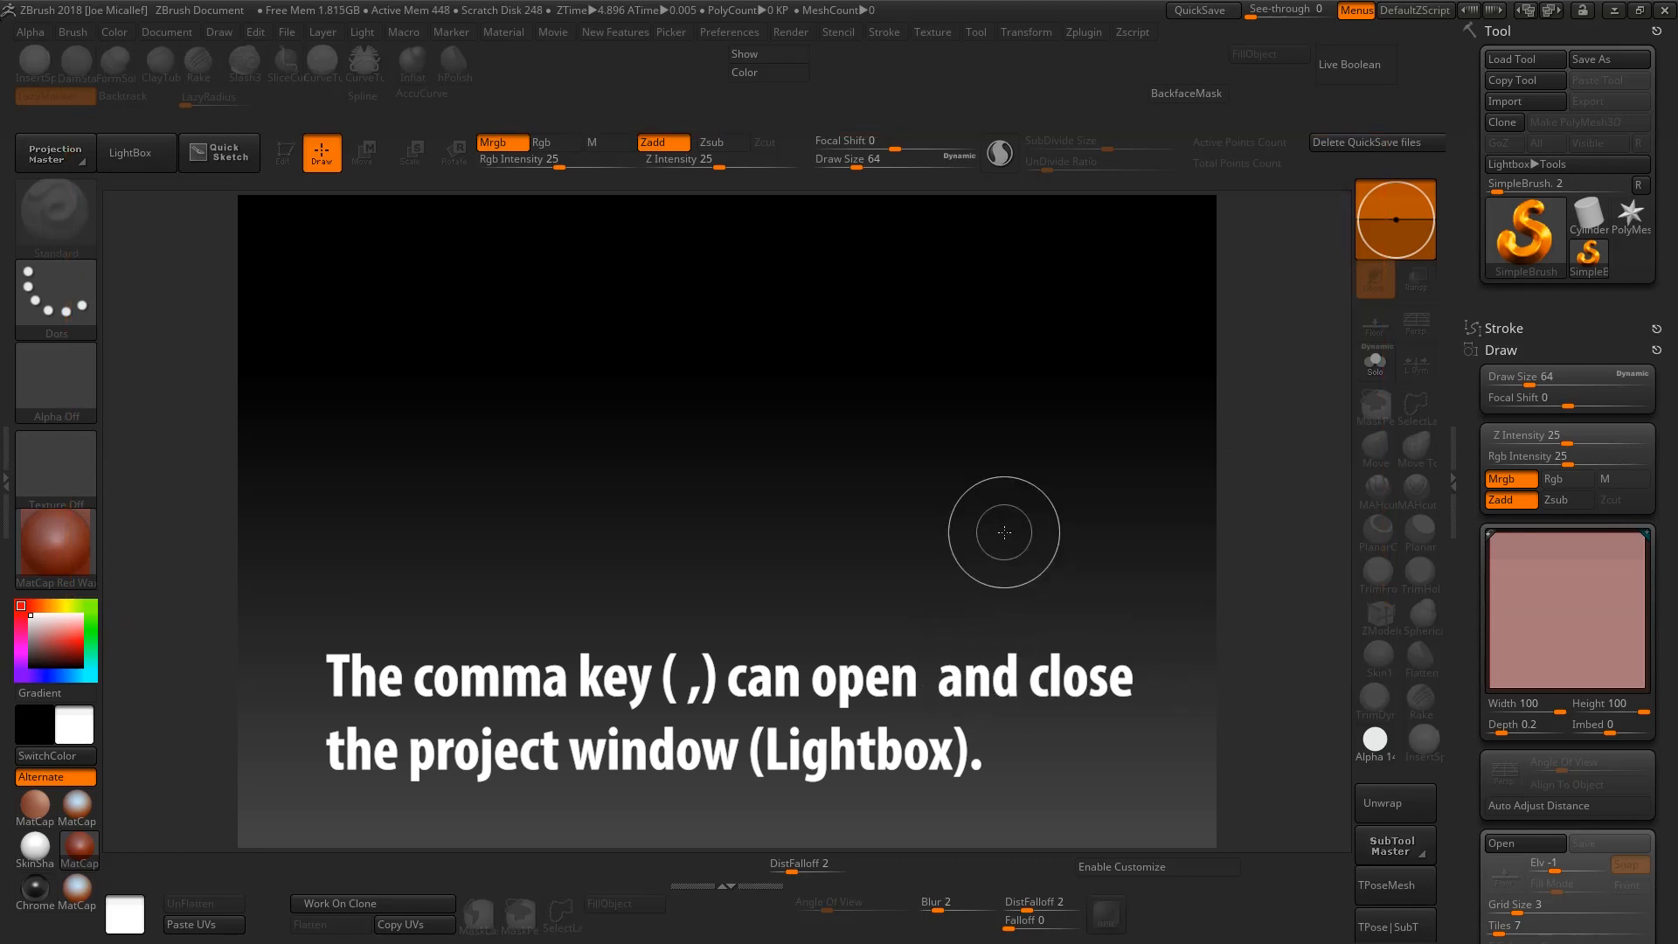
key("comma")
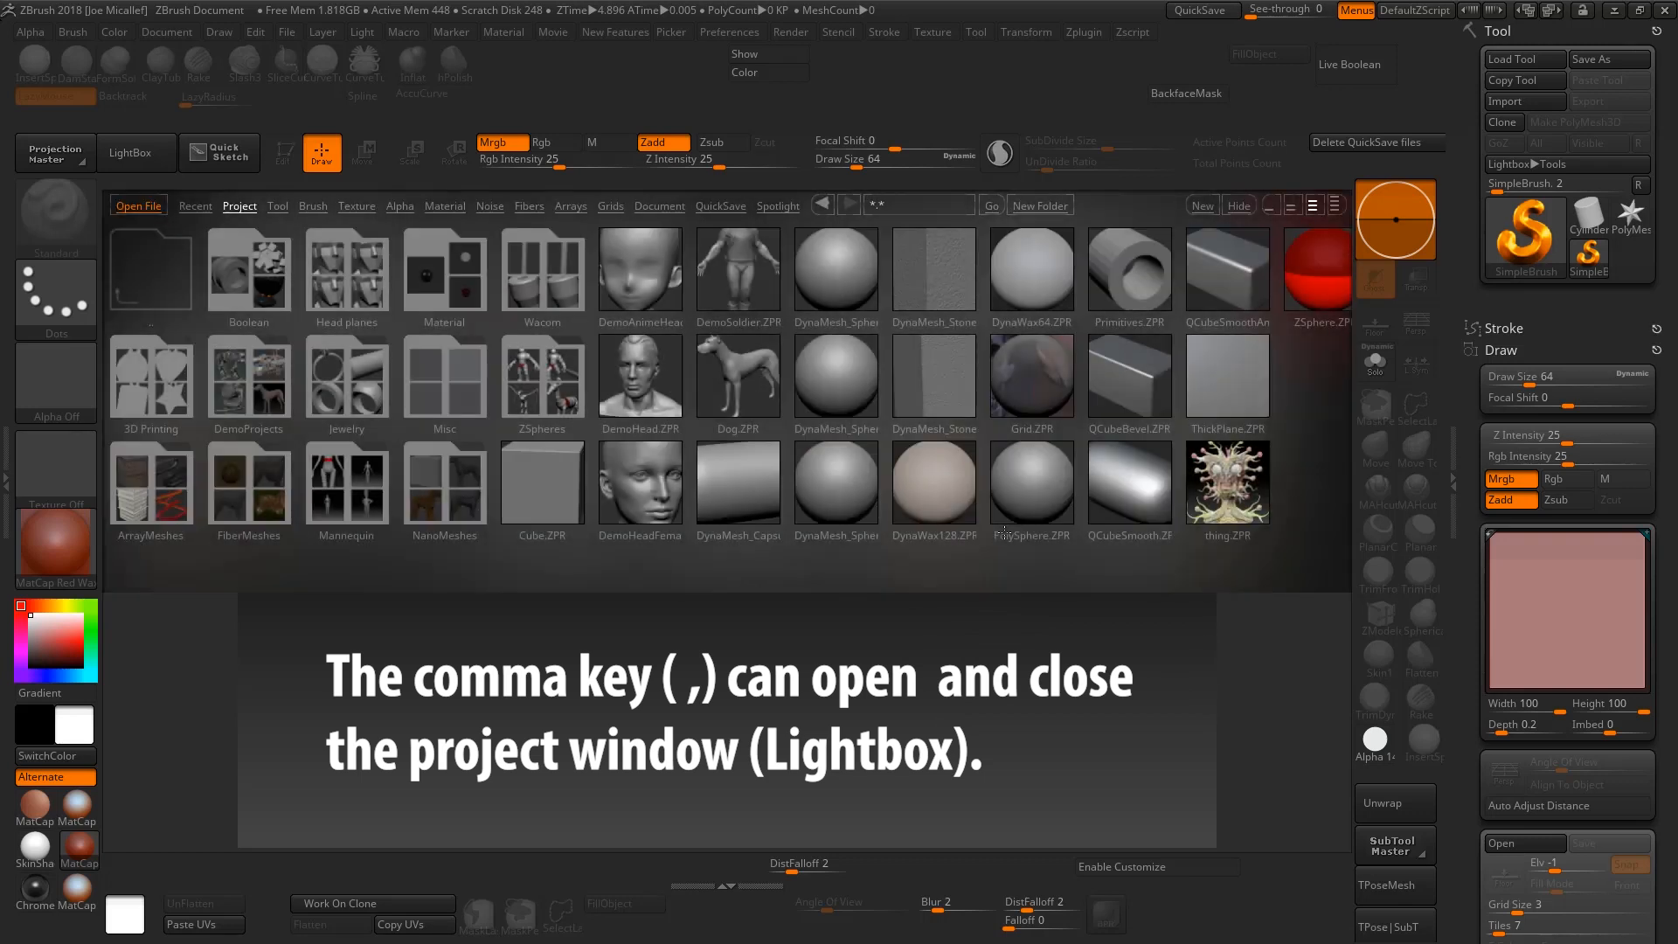
key("comma")
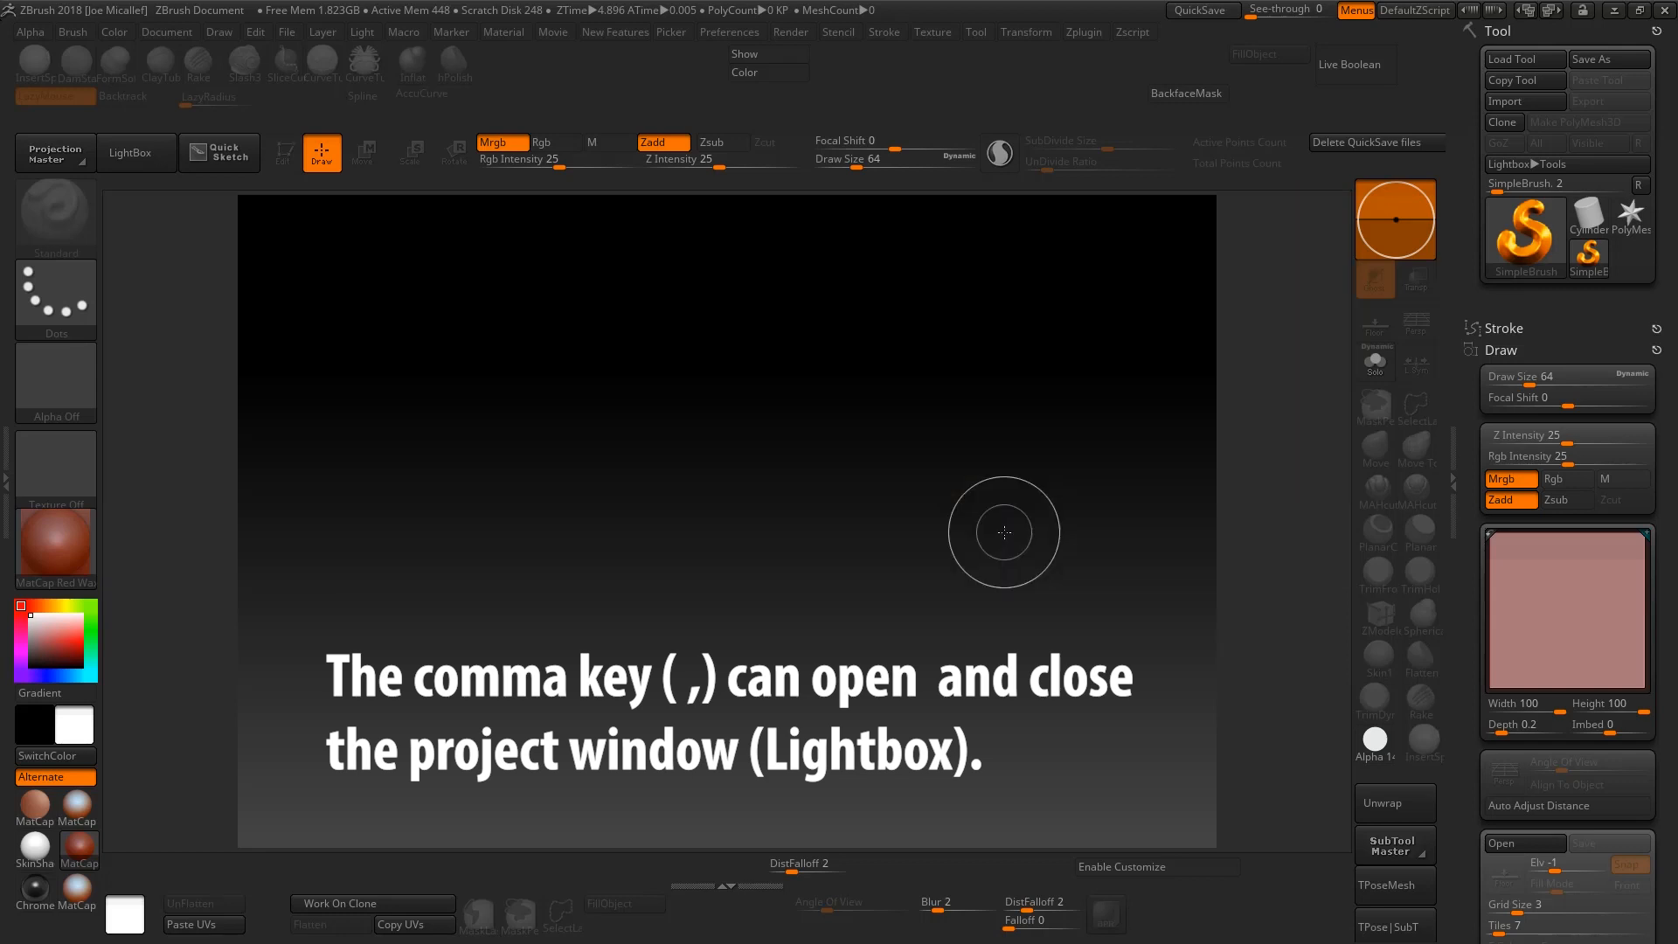
key("comma")
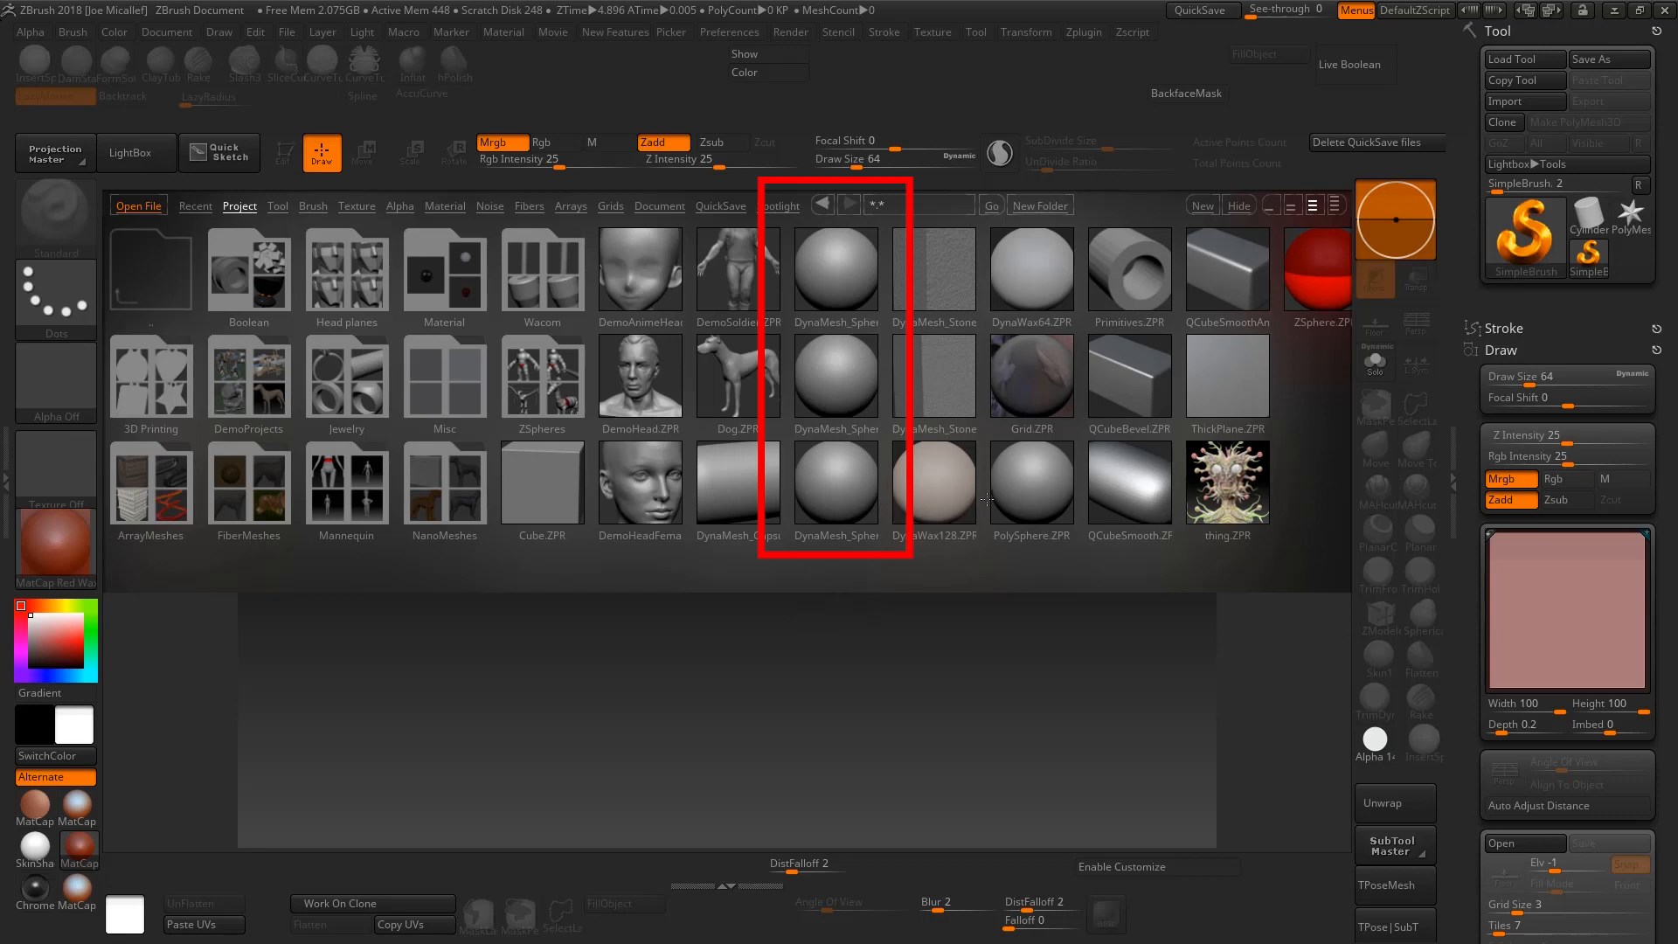
double_click(837, 481)
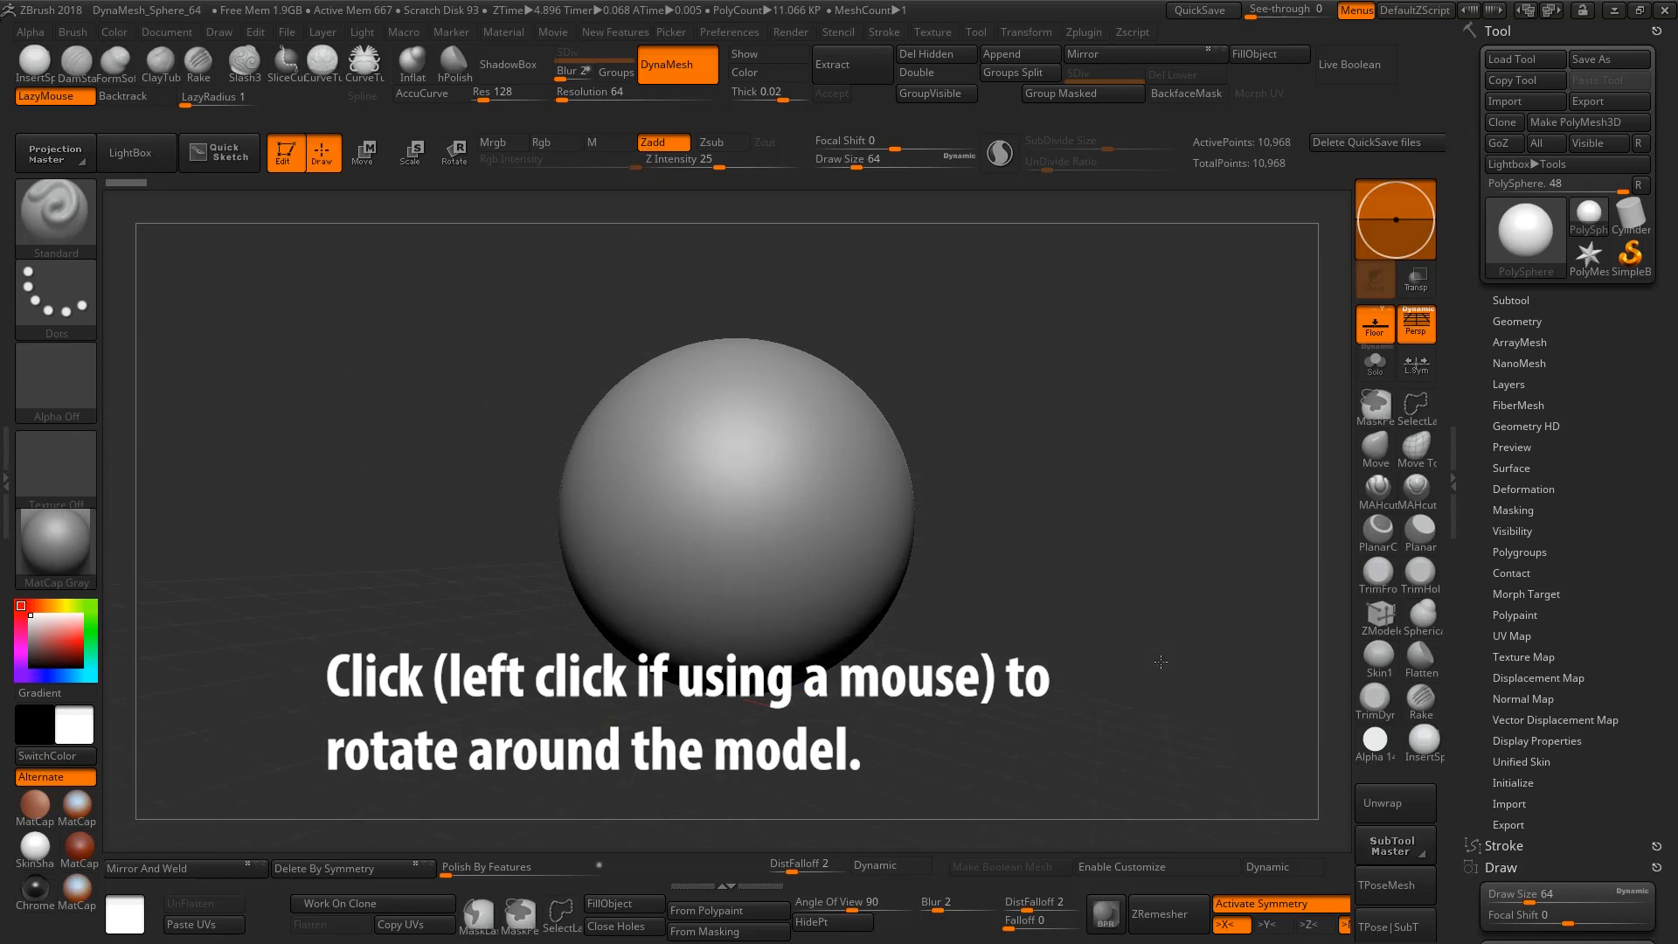
Practise rotating around the sphere, panning it and zooming in and out to inspect it from different distances
mouse_move(1122, 654)
left_mouse_down()
mouse_move(1120, 486)
mouse_move(1130, 667)
left_mouse_up()
mouse_move(1098, 518)
left_mouse_down()
mouse_move(1093, 592)
mouse_move(1134, 479)
mouse_move(1088, 549)
left_mouse_up()
mouse_move(1157, 536)
left_mouse_down("alt")
mouse_move(981, 536)
mouse_move(846, 443)
mouse_move(1034, 387)
mouse_move(1034, 500)
mouse_move(1128, 487)
mouse_move(1084, 612)
mouse_move(1154, 472)
mouse_move(1118, 717)
mouse_move(1136, 218)
mouse_move(1119, 699)
mouse_move(1137, 368)
mouse_move(1035, 587)
mouse_move(704, 497)
mouse_move(1181, 579)
mouse_move(798, 610)
mouse_move(1135, 610)
mouse_move(1109, 651)
mouse_move(1101, 437)
mouse_move(1092, 556)
mouse_move(1153, 496)
mouse_move(1140, 508)
left_mouse_up("alt")
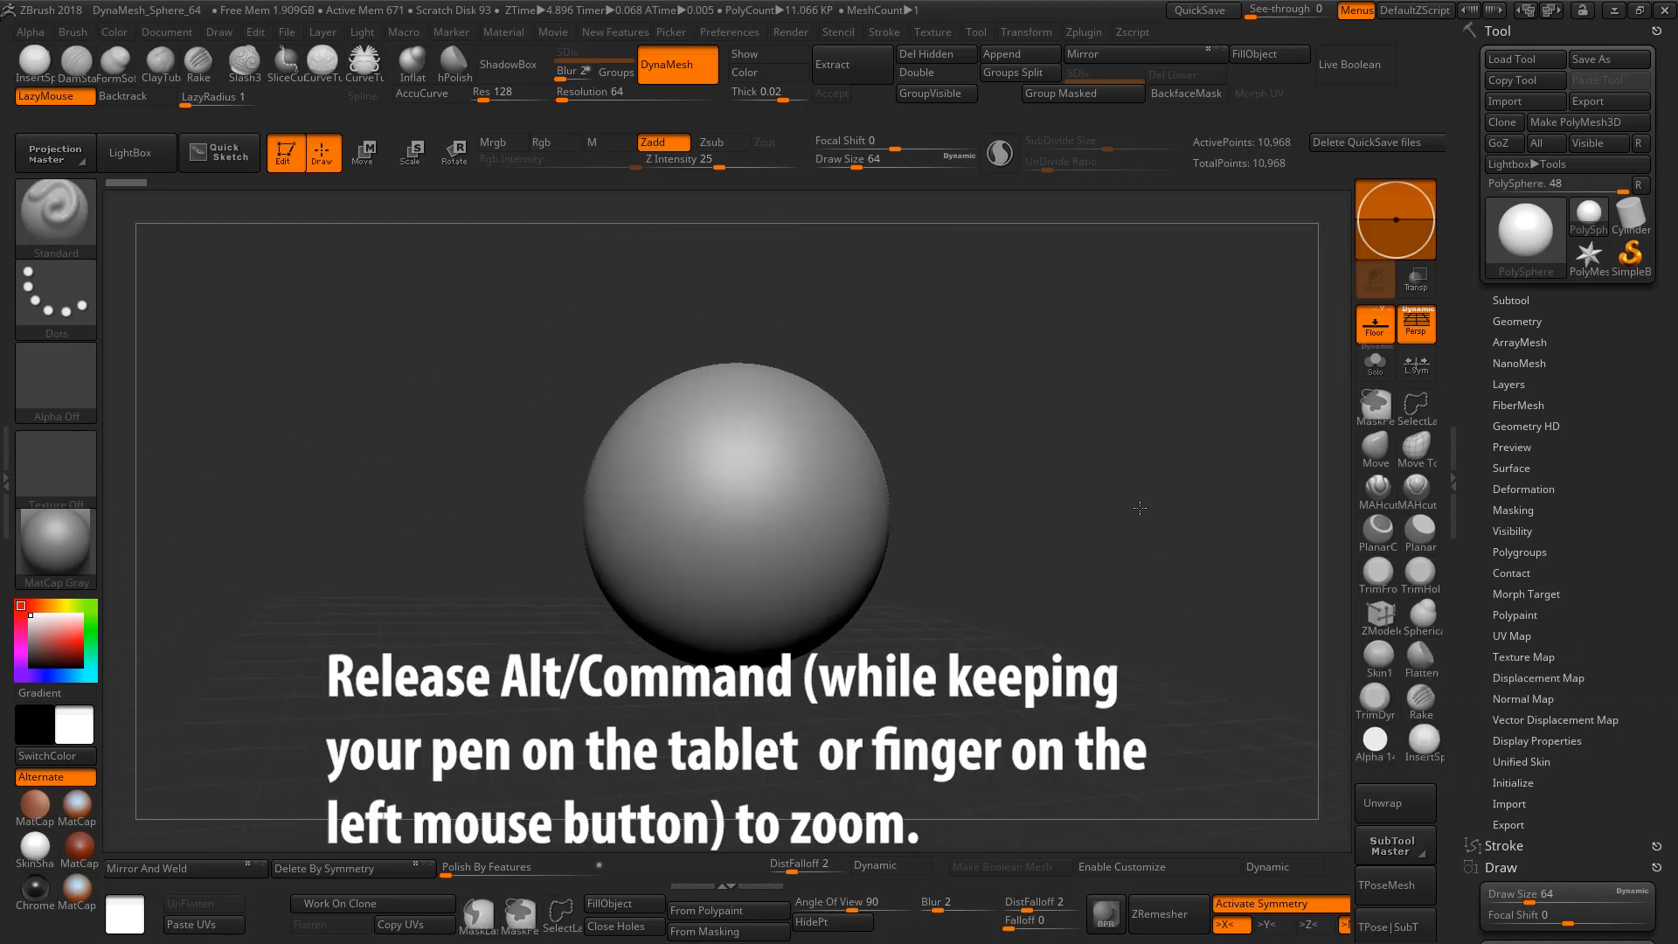
mouse_move(913, 441)
left_mouse_down()
mouse_move(1019, 545)
mouse_move(883, 455)
left_mouse_up()
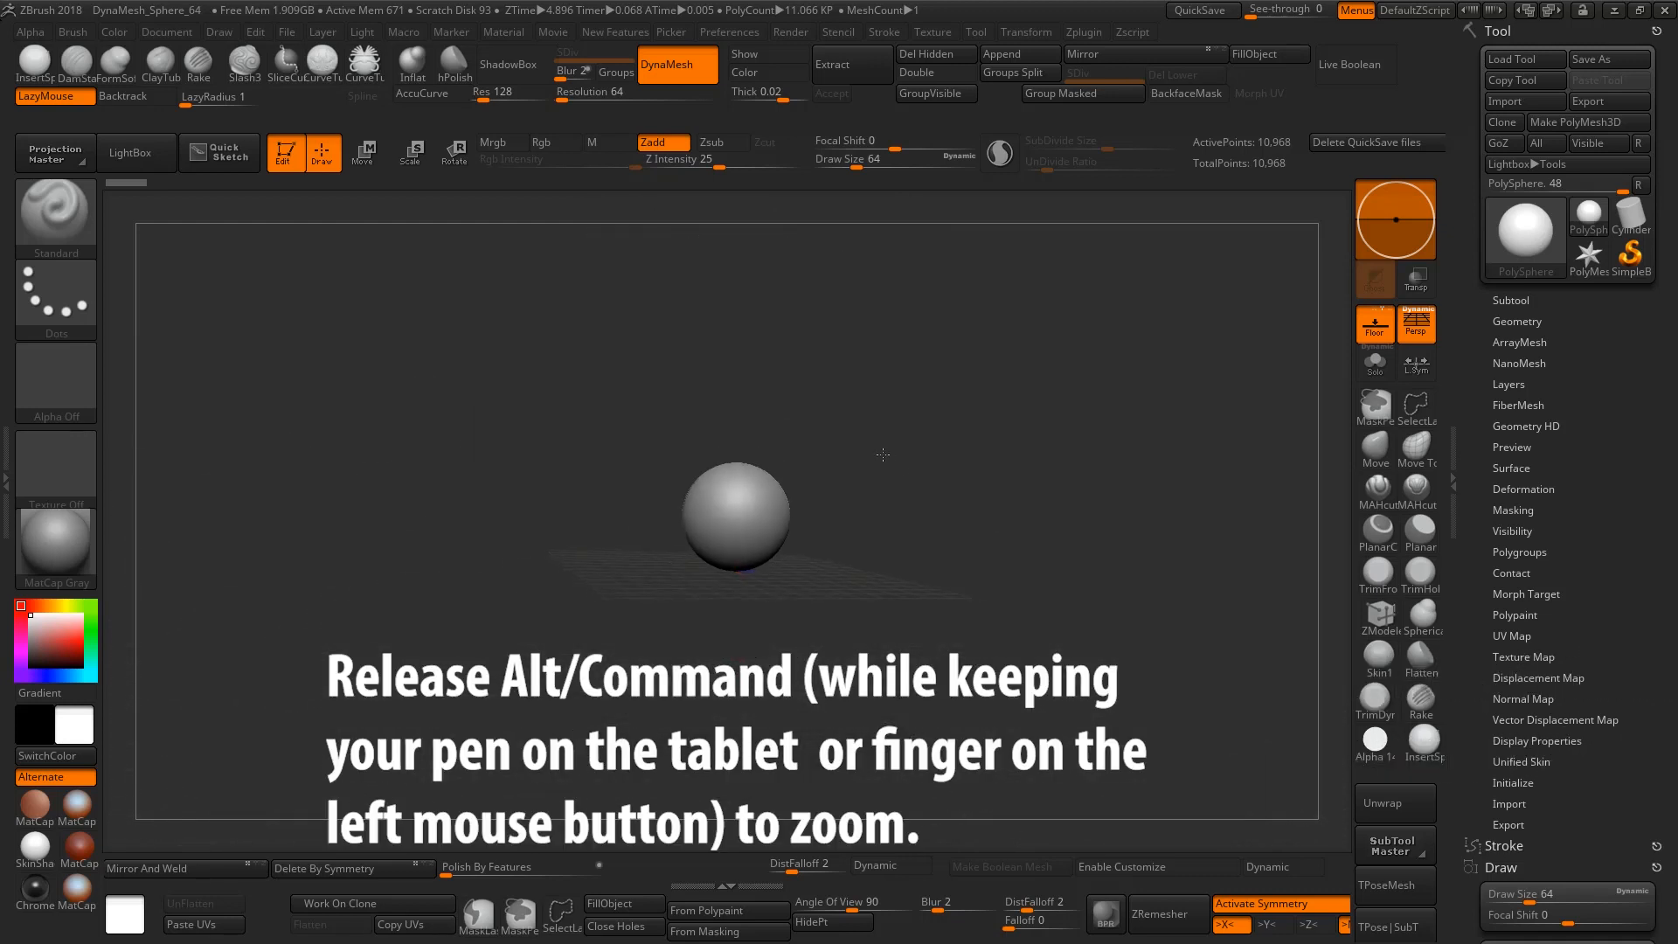
left_click_drag(1205, 648, 886, 493)
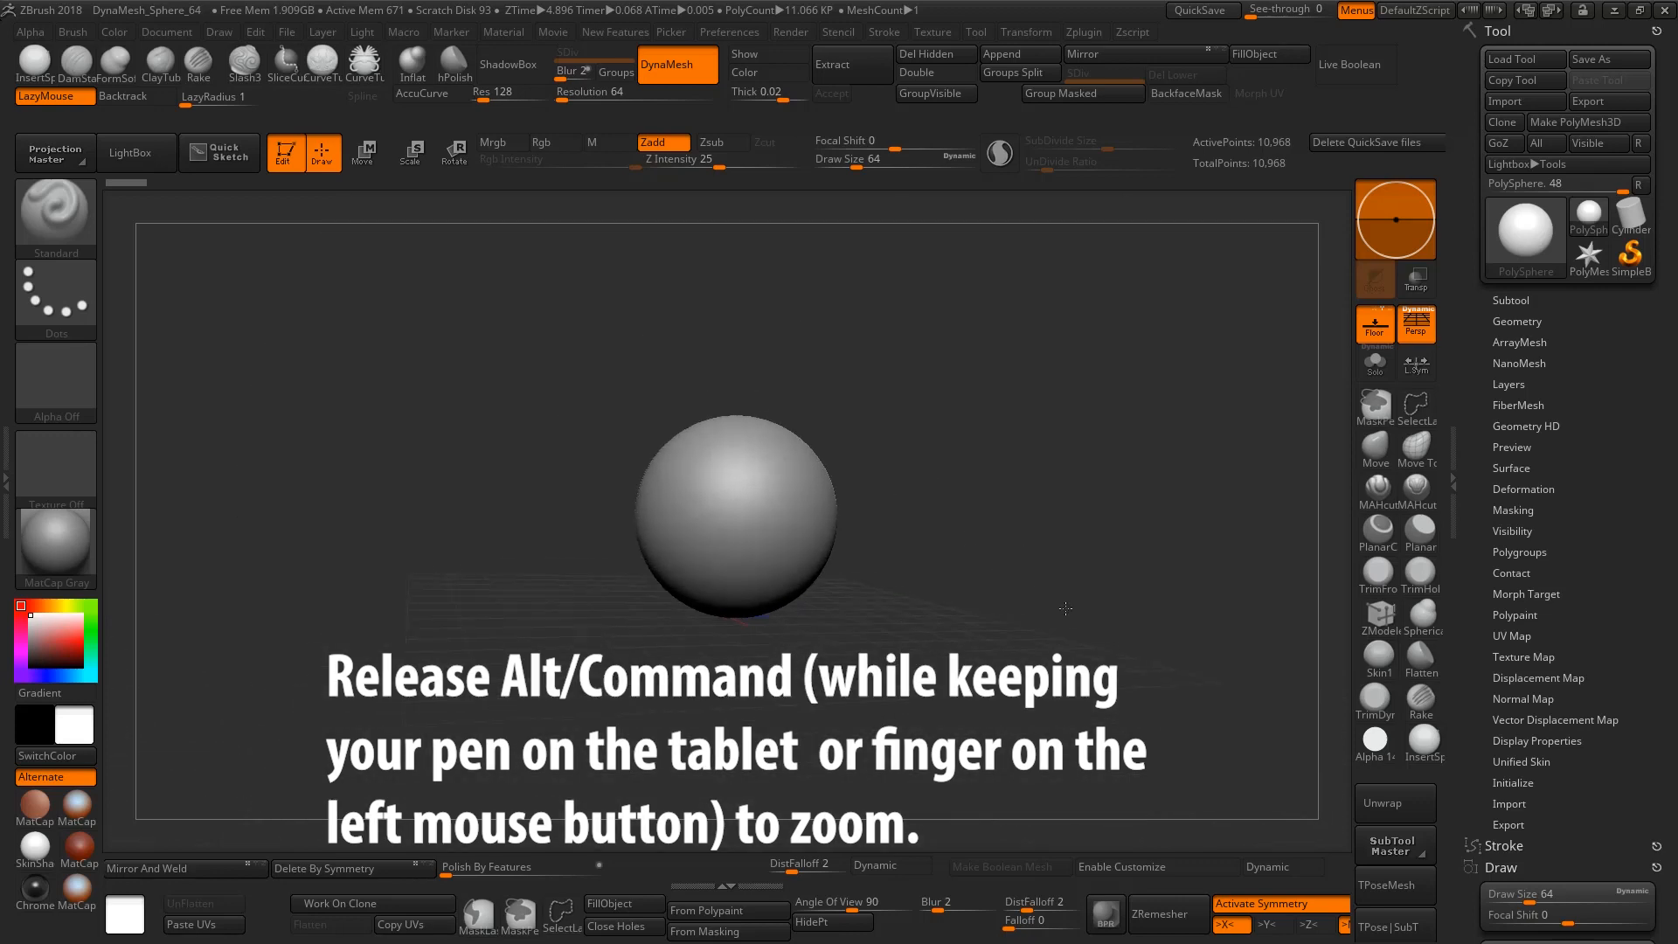
left_click_drag(1065, 609, 1114, 528)
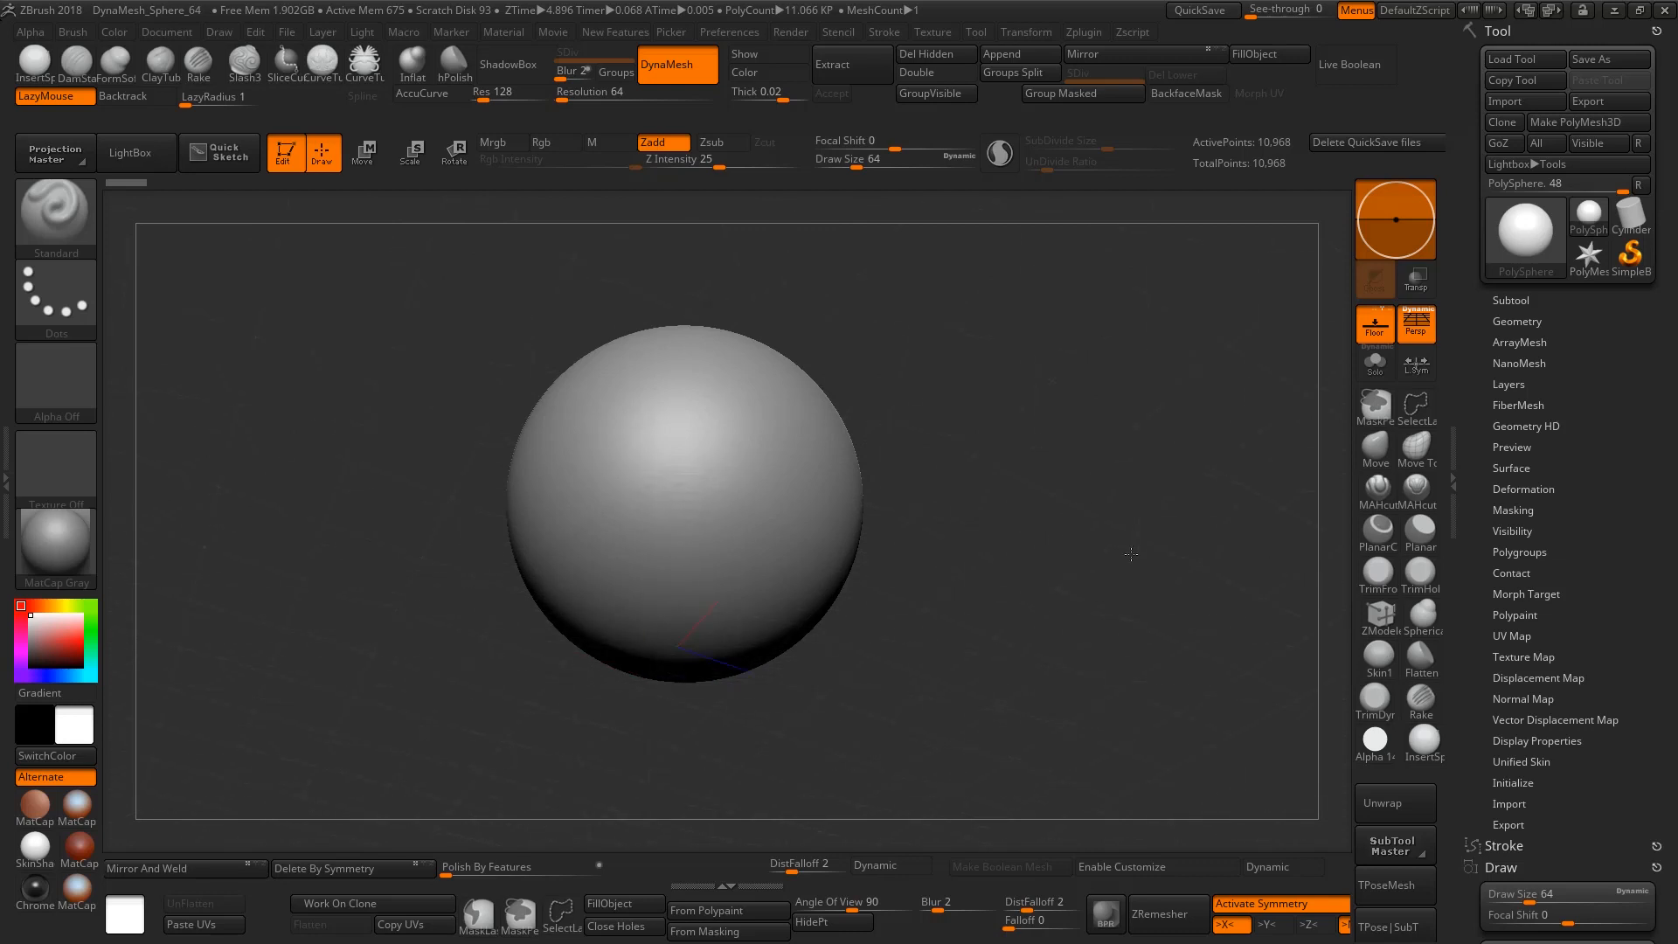
left_click_drag(994, 577, 969, 700)
left_click_drag(1057, 592, 906, 538, "alt")
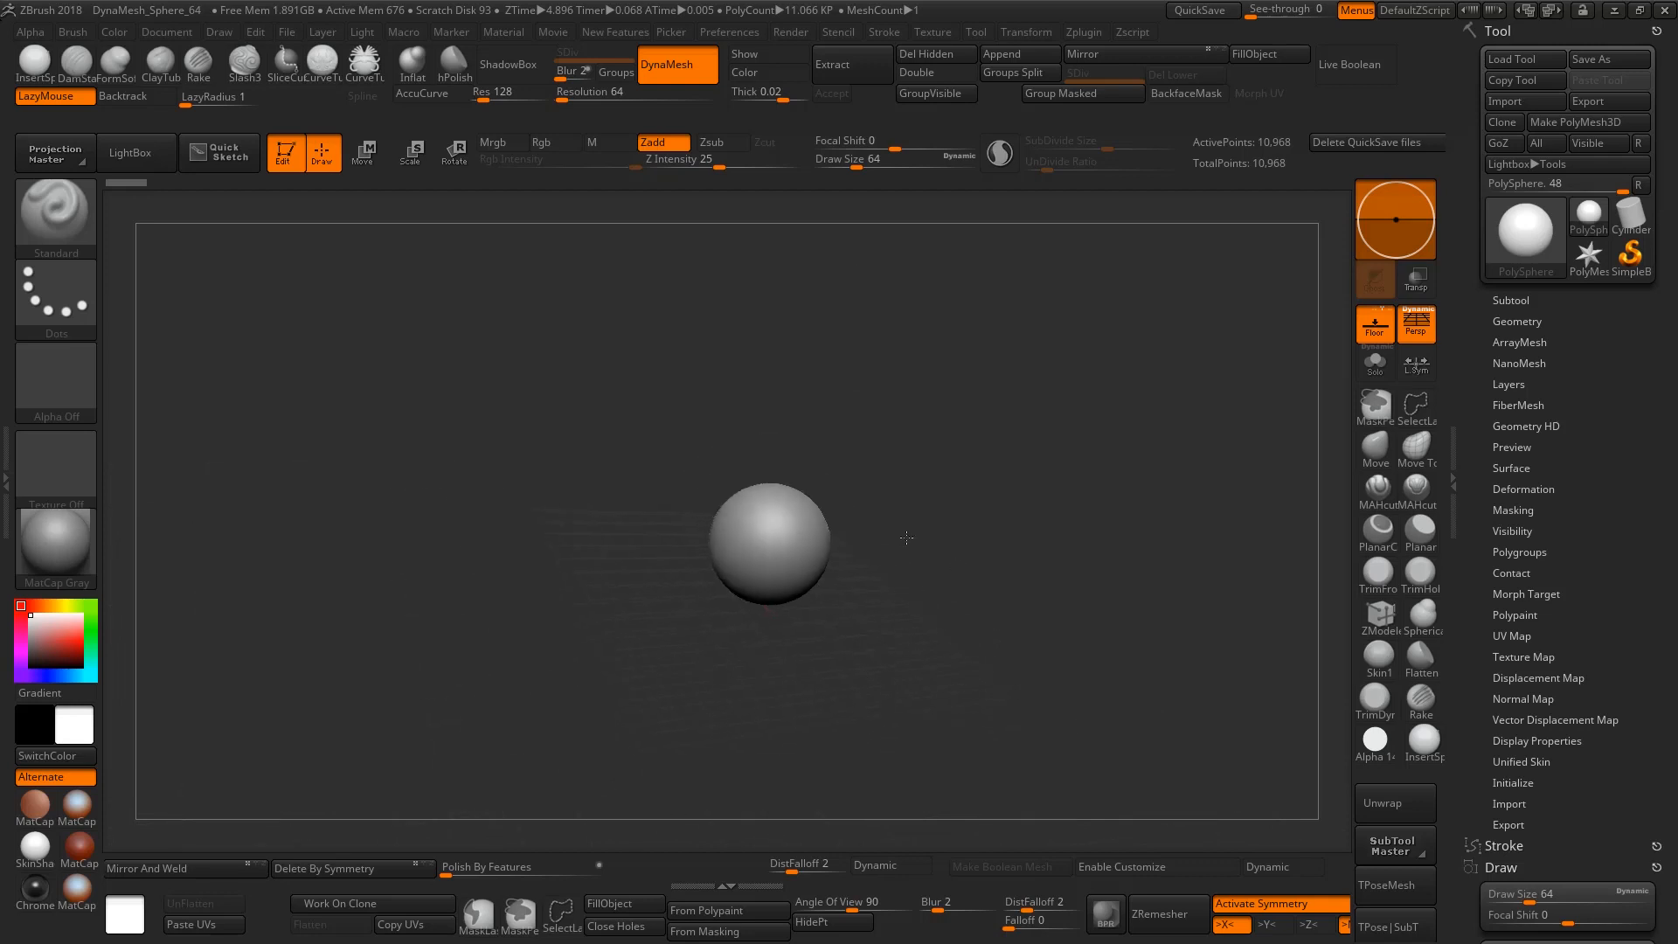
left_click_drag(1136, 667, 967, 514)
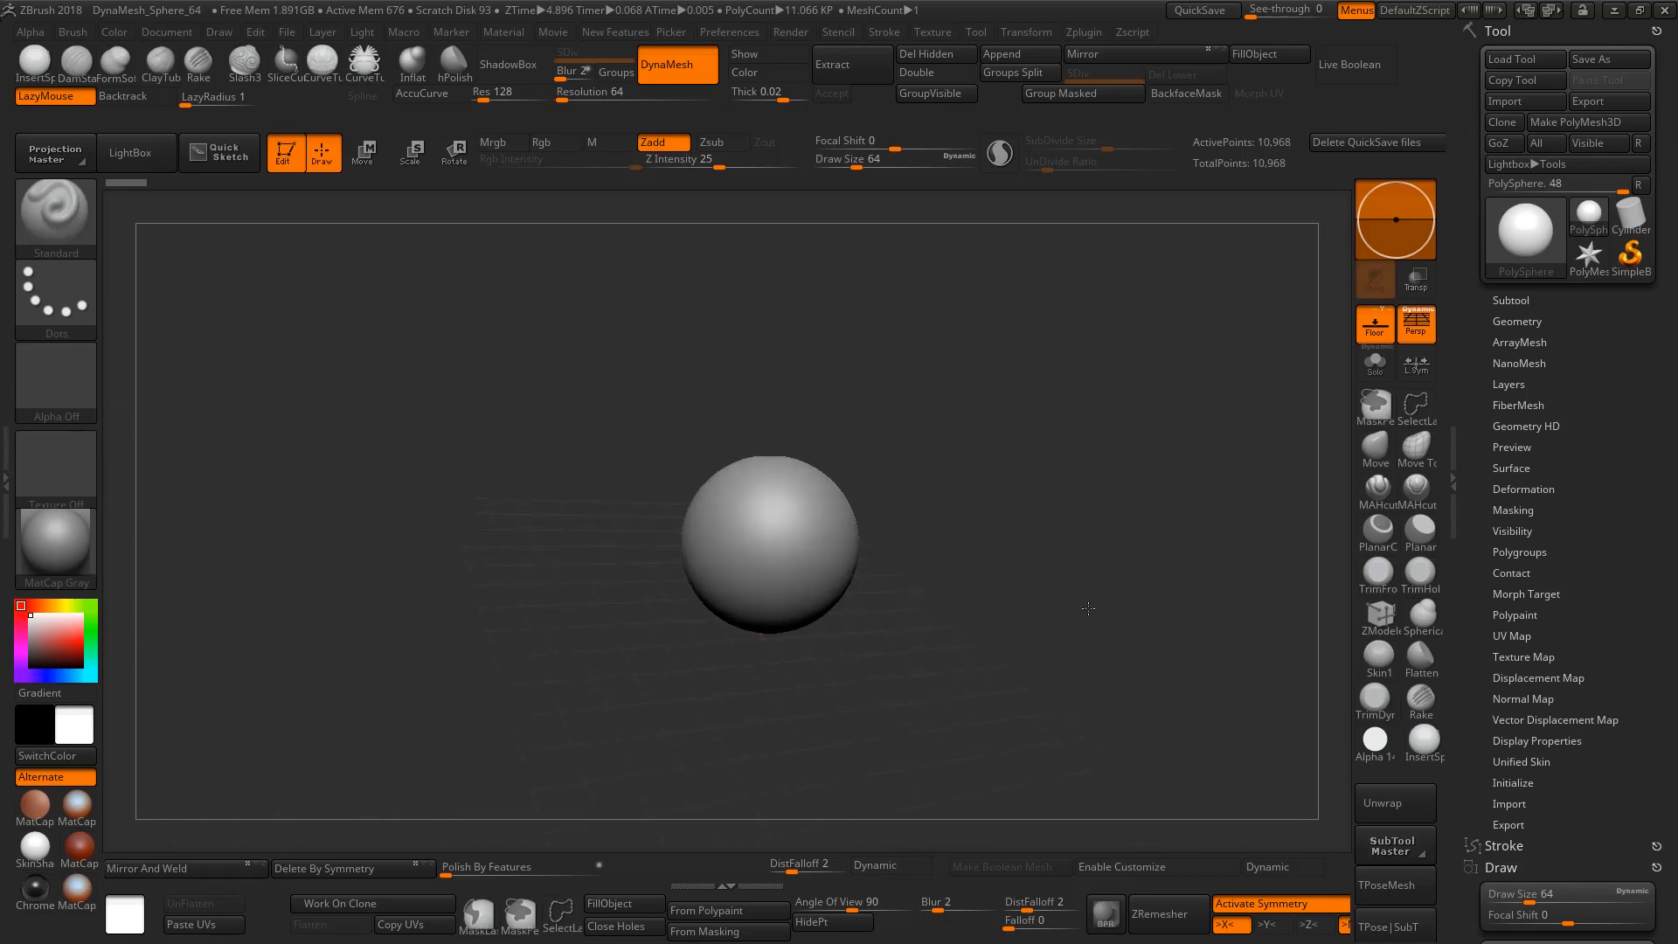
left_click_drag(1088, 609, 921, 465)
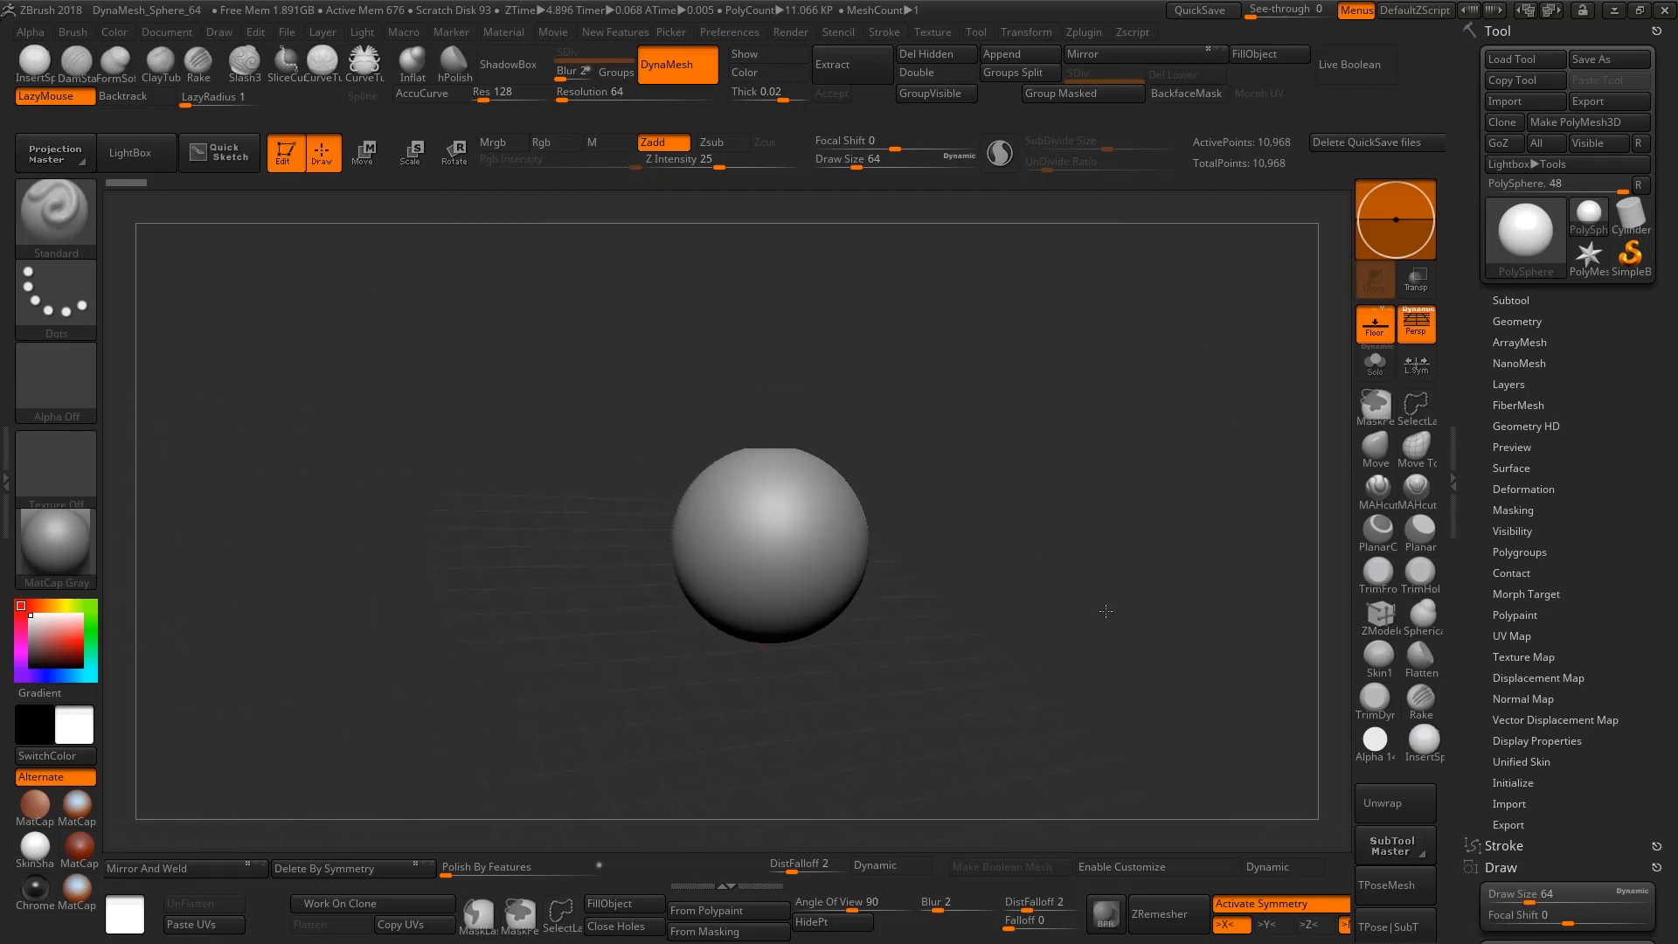
left_click_drag(1106, 611, 1011, 555)
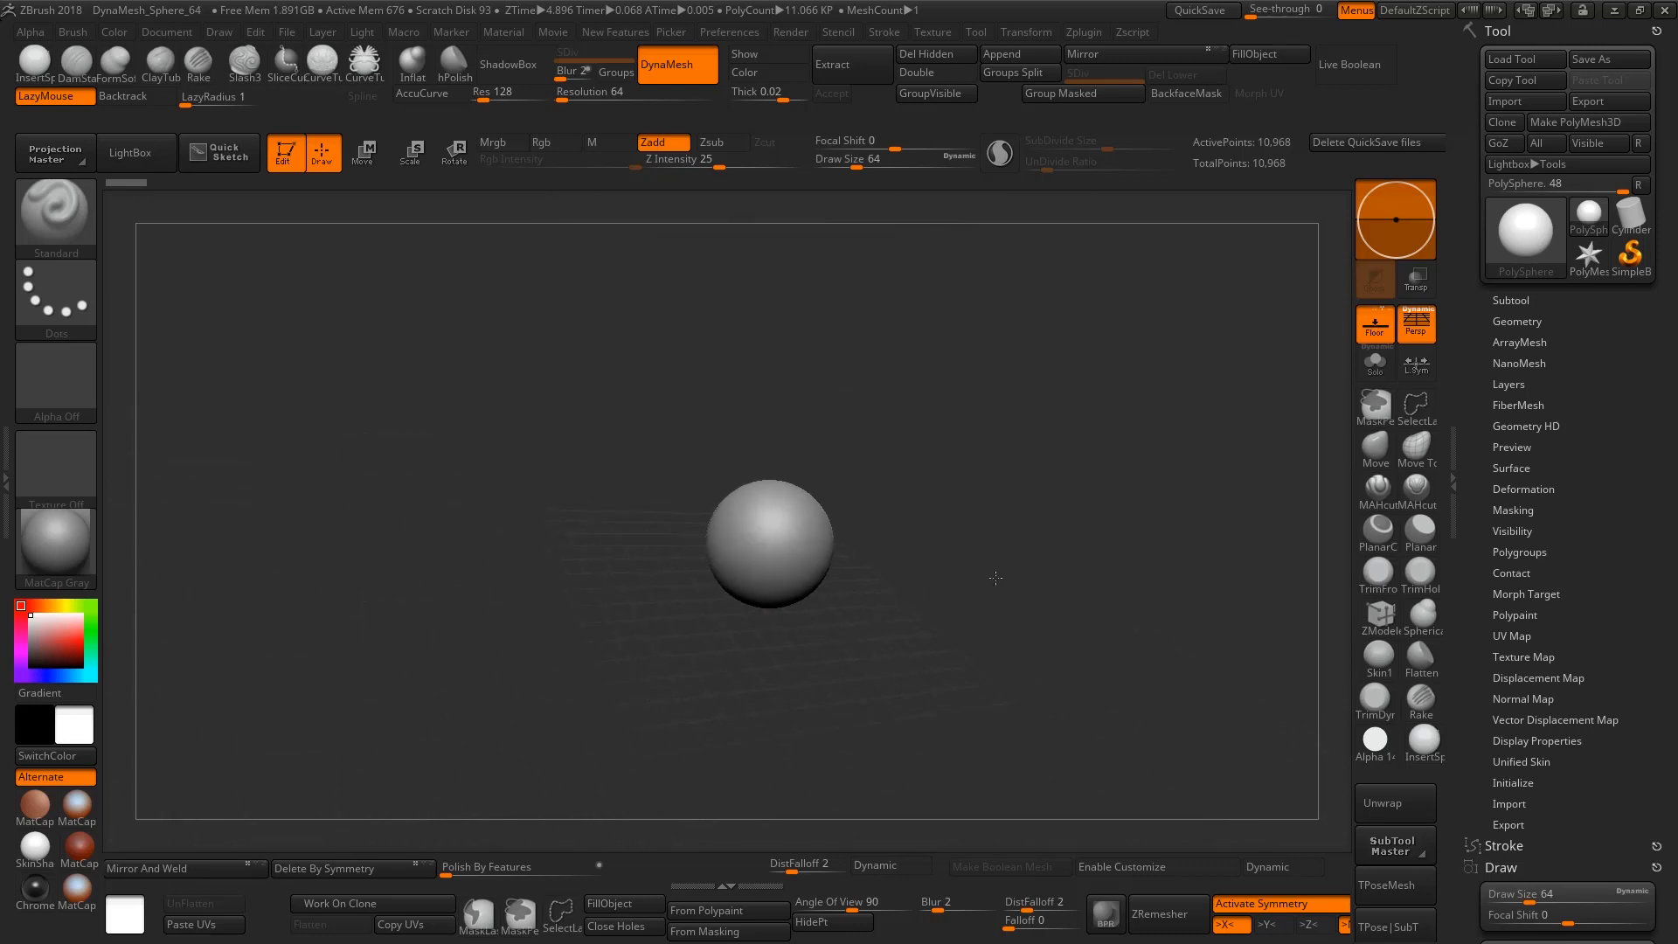
left_click_drag(1169, 744, 1004, 522)
left_click_drag(1169, 728, 1003, 564)
left_click_drag(1099, 666, 1216, 576)
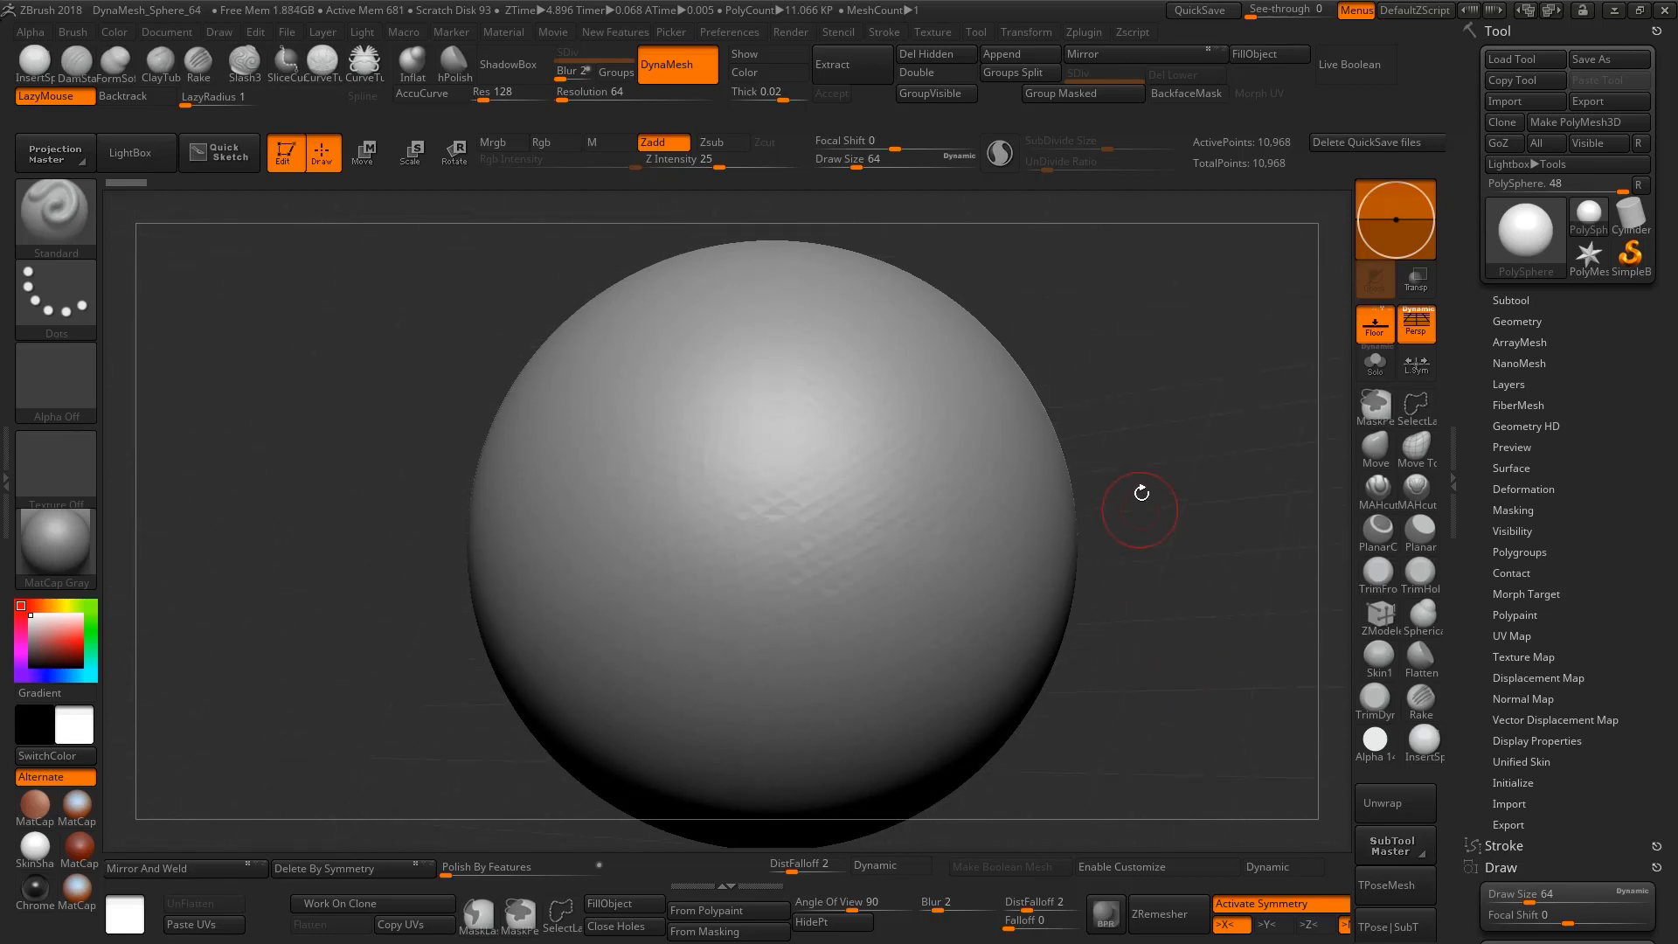
Sculpt raised, curved ridges onto the sphere with the Standard brush, using X symmetry
mouse_move(1142, 493)
left_mouse_down()
mouse_move(1178, 659)
mouse_move(1098, 489)
mouse_move(1142, 464)
left_mouse_up()
mouse_move(1179, 370)
left_mouse_down()
mouse_move(982, 569)
mouse_move(1205, 669)
left_mouse_up()
mouse_move(917, 612)
left_mouse_down()
mouse_move(899, 455)
mouse_move(902, 652)
mouse_move(905, 446)
mouse_move(794, 645)
mouse_move(884, 428)
left_mouse_up()
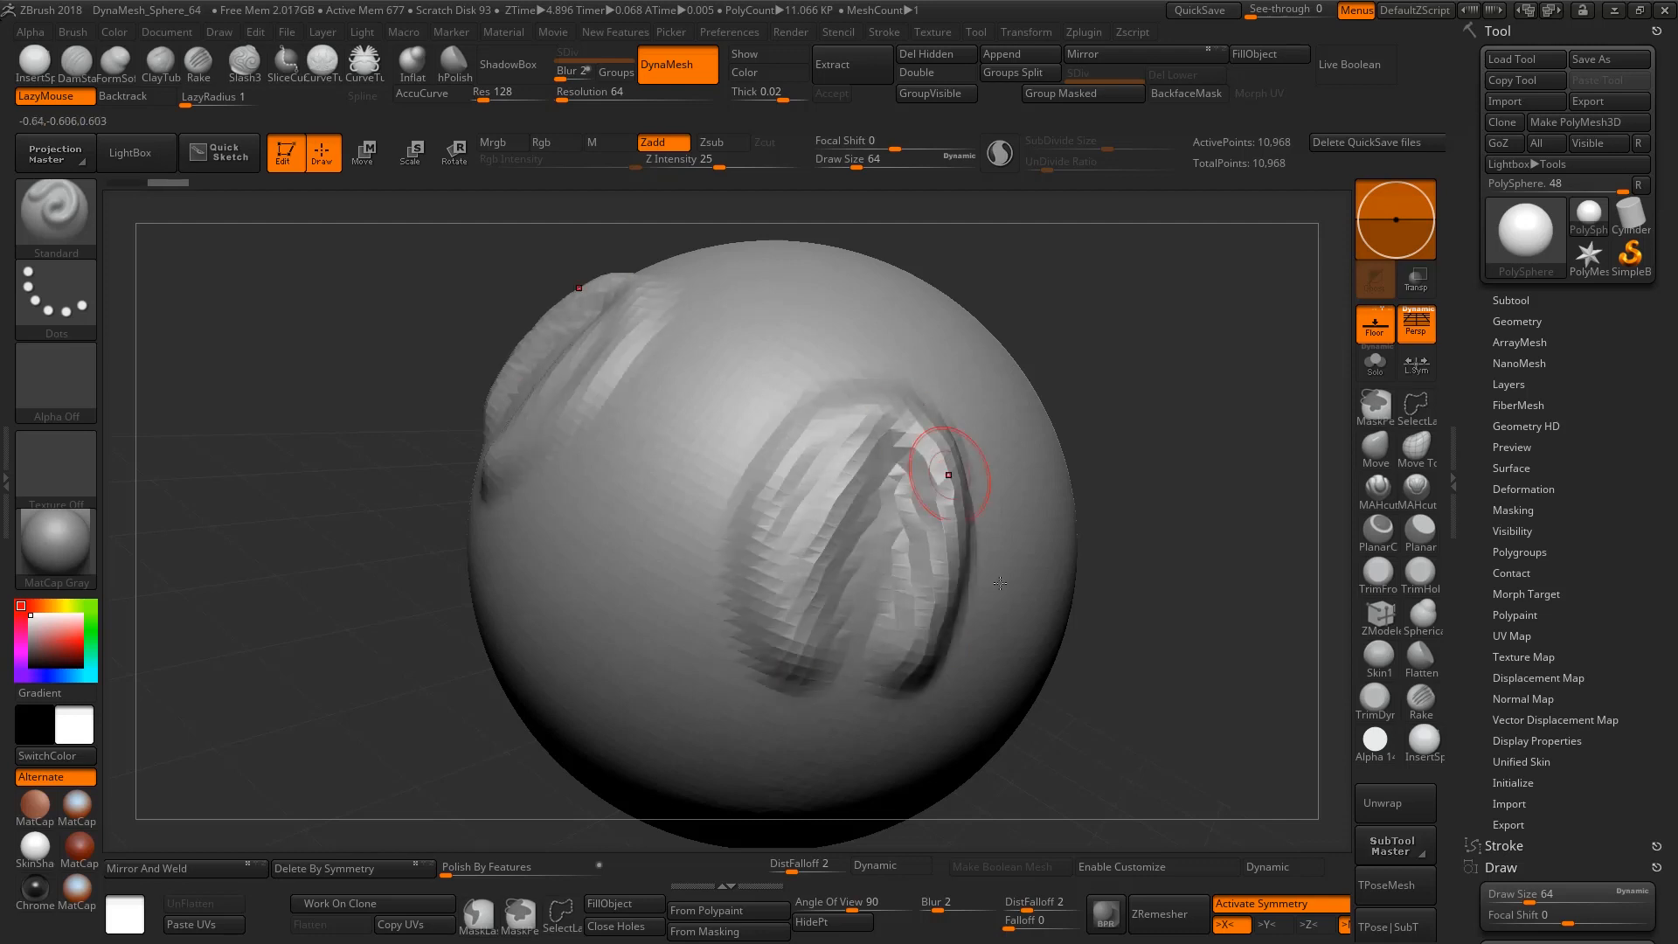
mouse_move(1128, 721)
left_mouse_down()
mouse_move(1163, 741)
mouse_move(1250, 743)
mouse_move(1171, 747)
left_mouse_up()
mouse_move(763, 716)
left_mouse_down()
mouse_move(728, 621)
mouse_move(769, 752)
mouse_move(874, 350)
left_mouse_up()
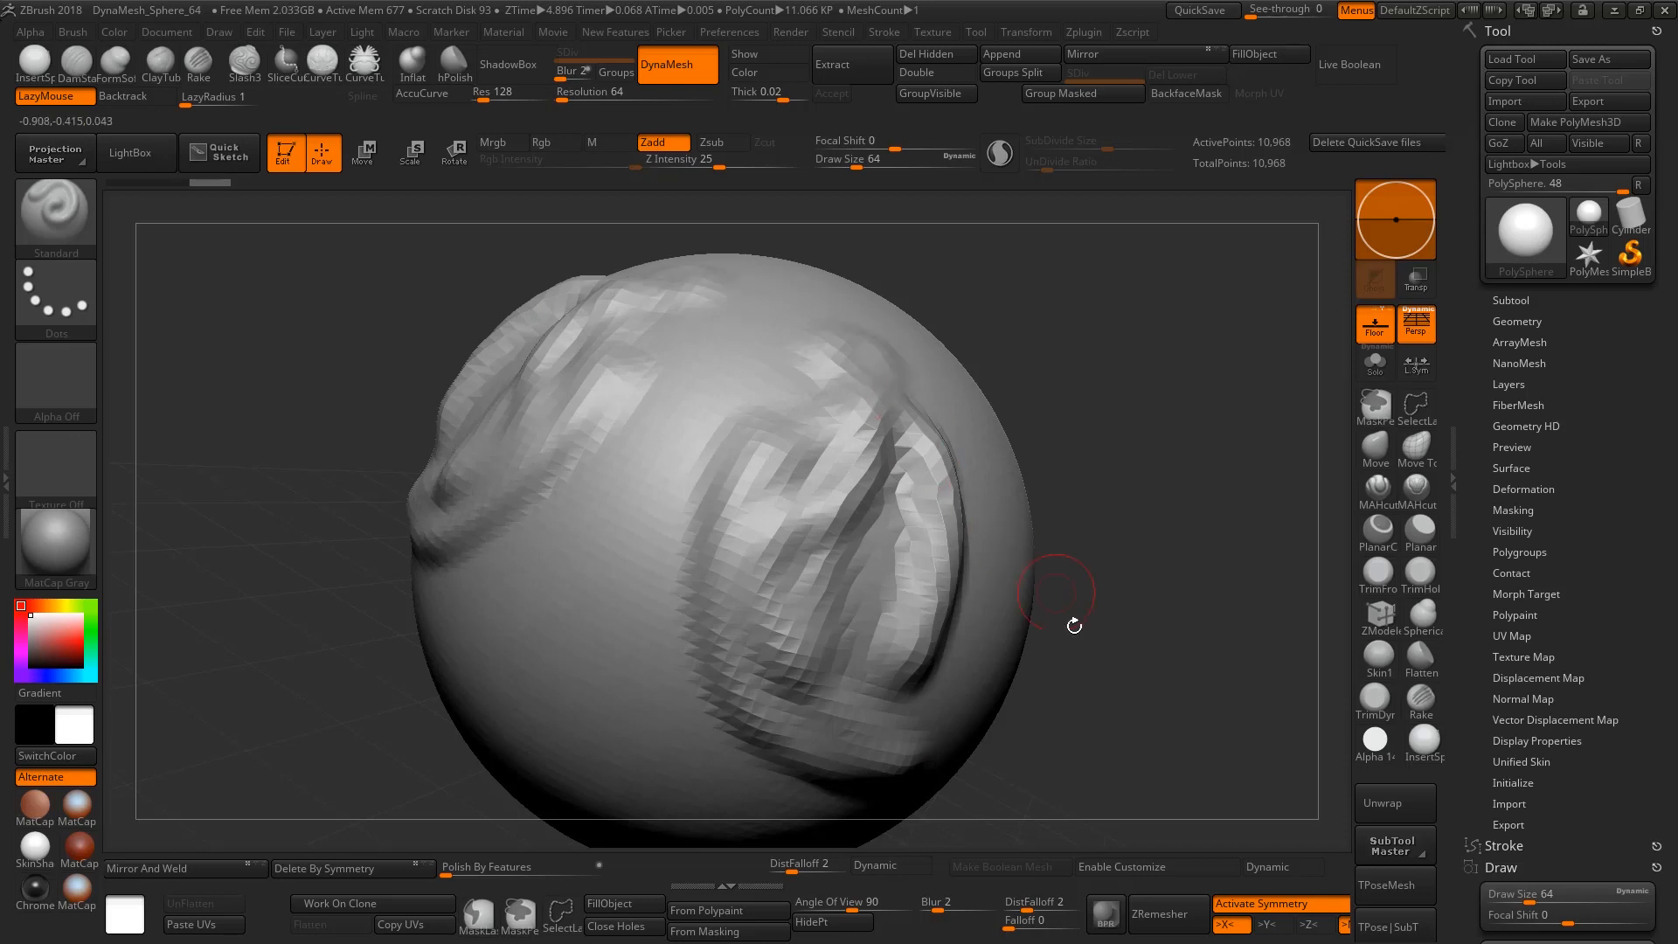
mouse_move(1163, 711)
left_mouse_down()
mouse_move(1055, 616)
mouse_move(1133, 655)
mouse_move(1215, 658)
left_mouse_up()
mouse_move(749, 700)
left_mouse_down()
mouse_move(743, 524)
mouse_move(768, 704)
left_mouse_up()
mouse_move(707, 578)
left_mouse_down()
mouse_move(710, 498)
mouse_move(809, 428)
left_mouse_up()
Add dense, overlapping Standard brush strokes to the sphere's side, crossing the existing ridges
mouse_move(1031, 564)
left_mouse_down()
mouse_move(1035, 623)
mouse_move(875, 599)
left_mouse_up()
right_click_drag(902, 648, 892, 650)
left_click_drag(901, 693, 881, 420)
mouse_move(837, 358)
left_mouse_down()
mouse_move(927, 612)
mouse_move(846, 350)
mouse_move(937, 384)
mouse_move(864, 344)
mouse_move(829, 605)
left_mouse_up()
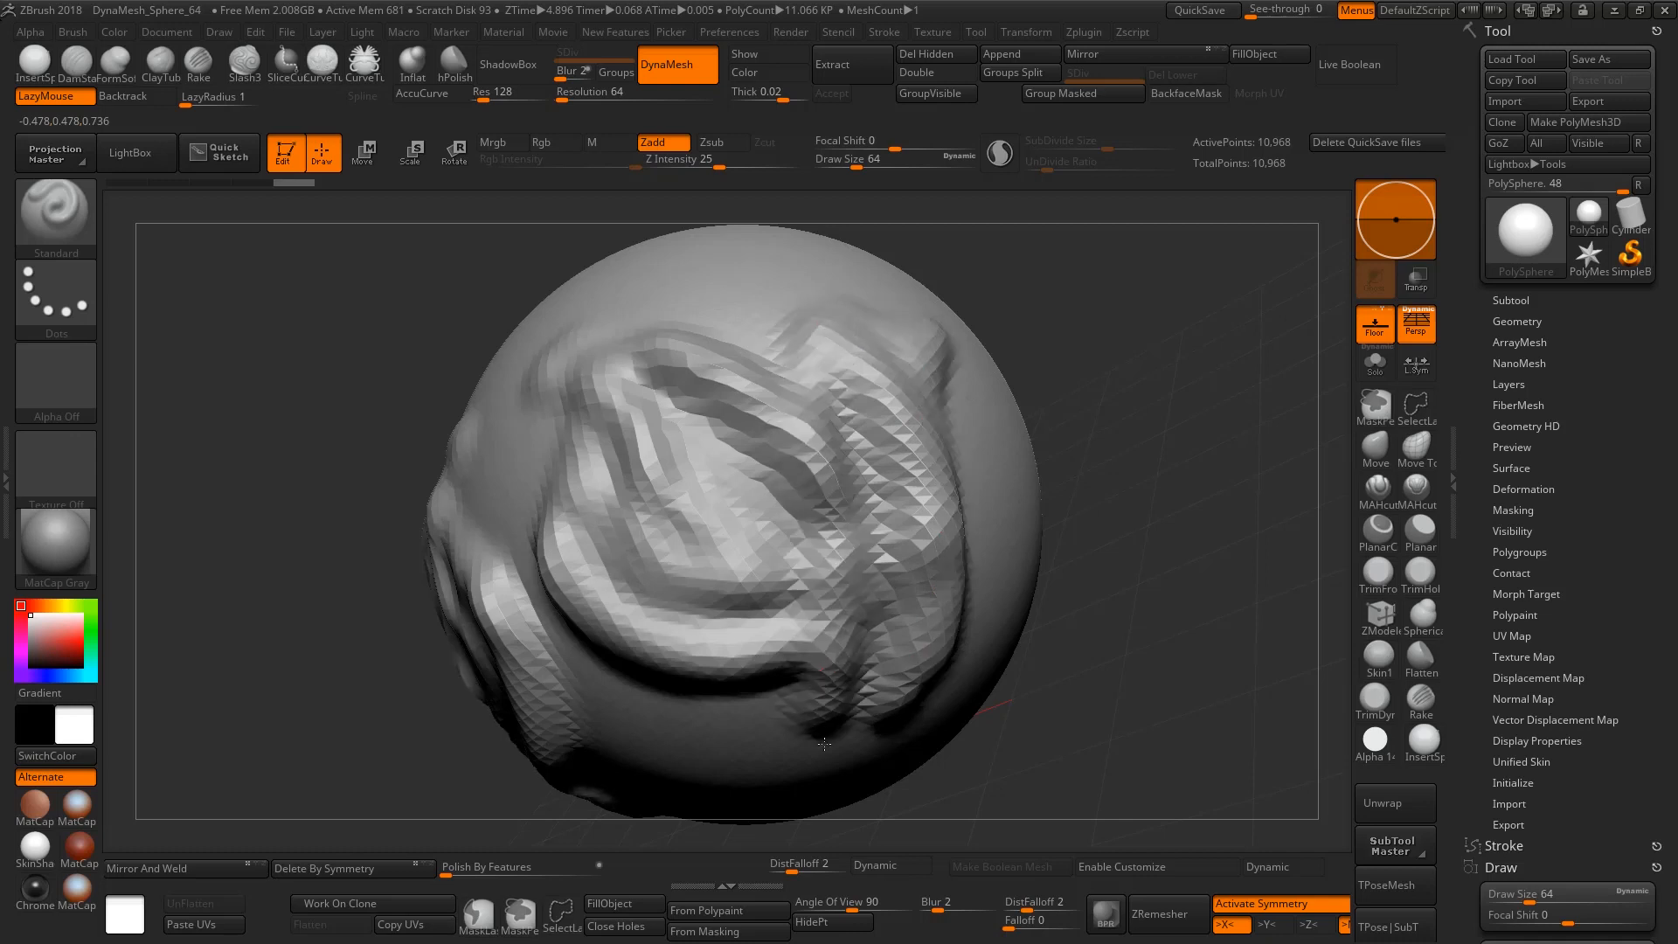
left_click_drag(824, 744, 819, 757)
left_click_drag(1052, 655, 1106, 639)
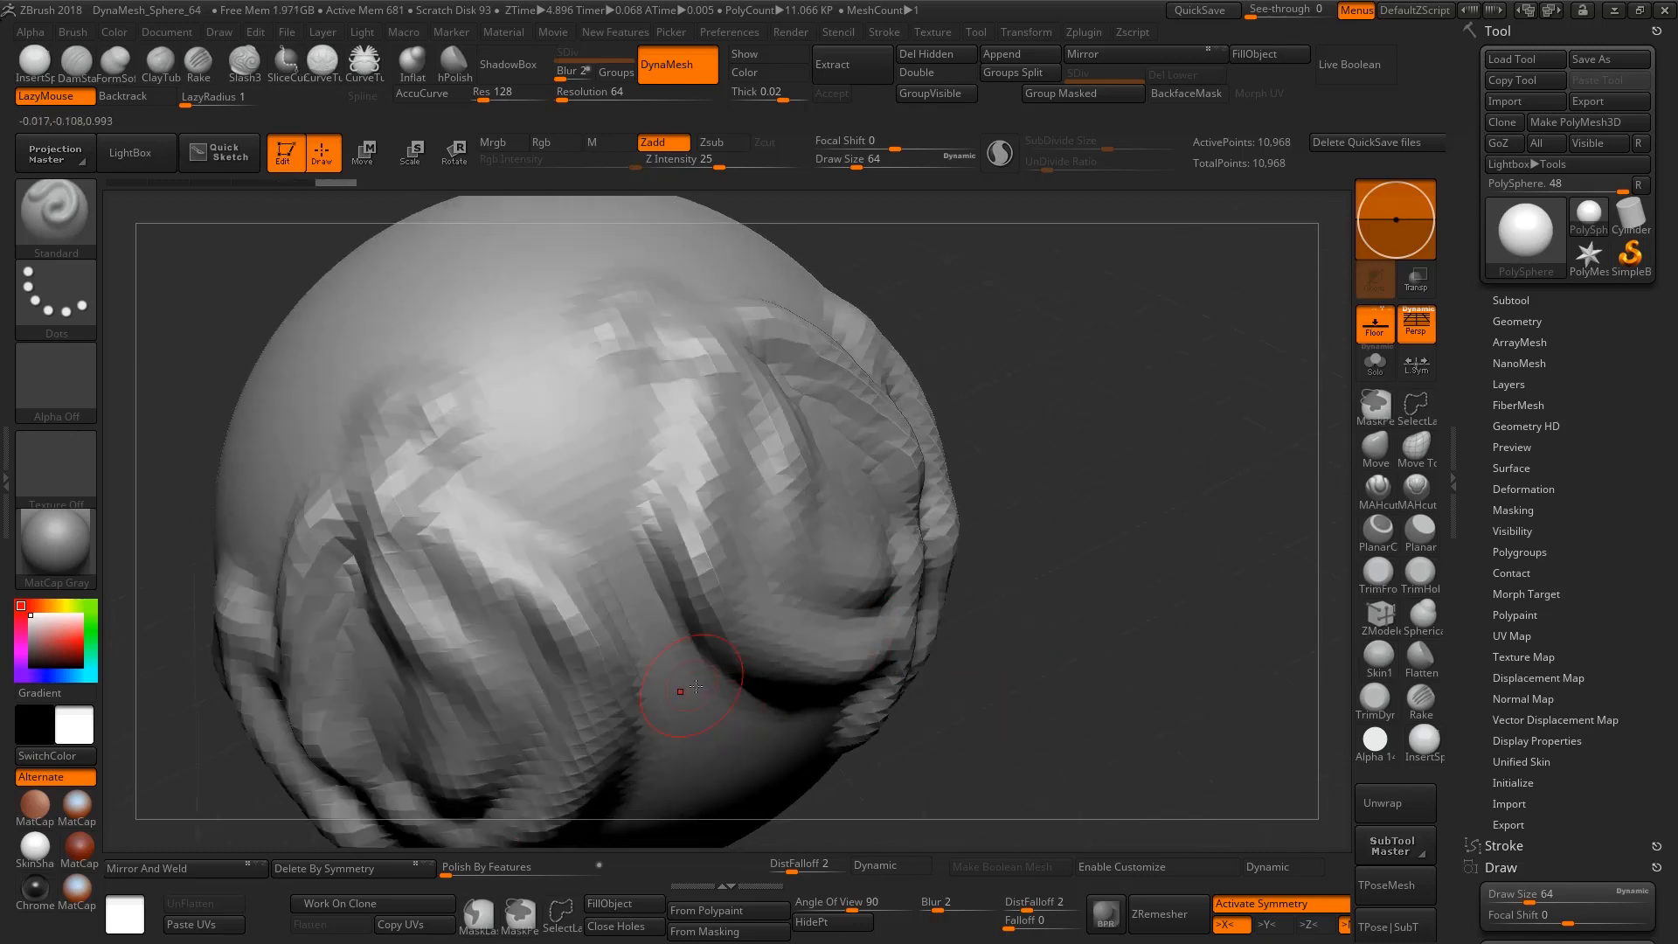
Extend the freeform ridges over the remaining sides and back of the sphere with the Standard brush
mouse_move(1125, 709)
left_mouse_down("alt")
mouse_move(1143, 685)
mouse_move(1044, 590)
mouse_move(1063, 644)
mouse_move(1027, 590)
mouse_move(988, 578)
mouse_move(1003, 636)
mouse_move(950, 532)
mouse_move(1068, 674)
mouse_move(1081, 727)
mouse_move(1092, 533)
mouse_move(1070, 671)
mouse_move(1019, 682)
mouse_move(1082, 667)
mouse_move(857, 680)
left_mouse_up("alt")
mouse_move(1014, 754)
left_mouse_down()
mouse_move(1006, 569)
mouse_move(940, 716)
mouse_move(883, 463)
mouse_move(866, 770)
mouse_move(883, 754)
mouse_move(806, 493)
mouse_move(1023, 662)
mouse_move(1061, 540)
mouse_move(1089, 581)
left_mouse_up()
mouse_move(1311, 555)
left_mouse_down()
mouse_move(1224, 559)
mouse_move(1225, 541)
mouse_move(1260, 528)
left_mouse_up()
mouse_move(1260, 529)
right_mouse_down()
mouse_move(1312, 568)
mouse_move(1292, 590)
right_mouse_up()
mouse_move(1080, 415)
left_mouse_down()
mouse_move(1071, 464)
mouse_move(1103, 455)
mouse_move(1124, 586)
left_mouse_up()
mouse_move(1211, 708)
left_mouse_down()
mouse_move(1161, 487)
mouse_move(1241, 346)
mouse_move(1180, 472)
mouse_move(1089, 584)
left_mouse_up()
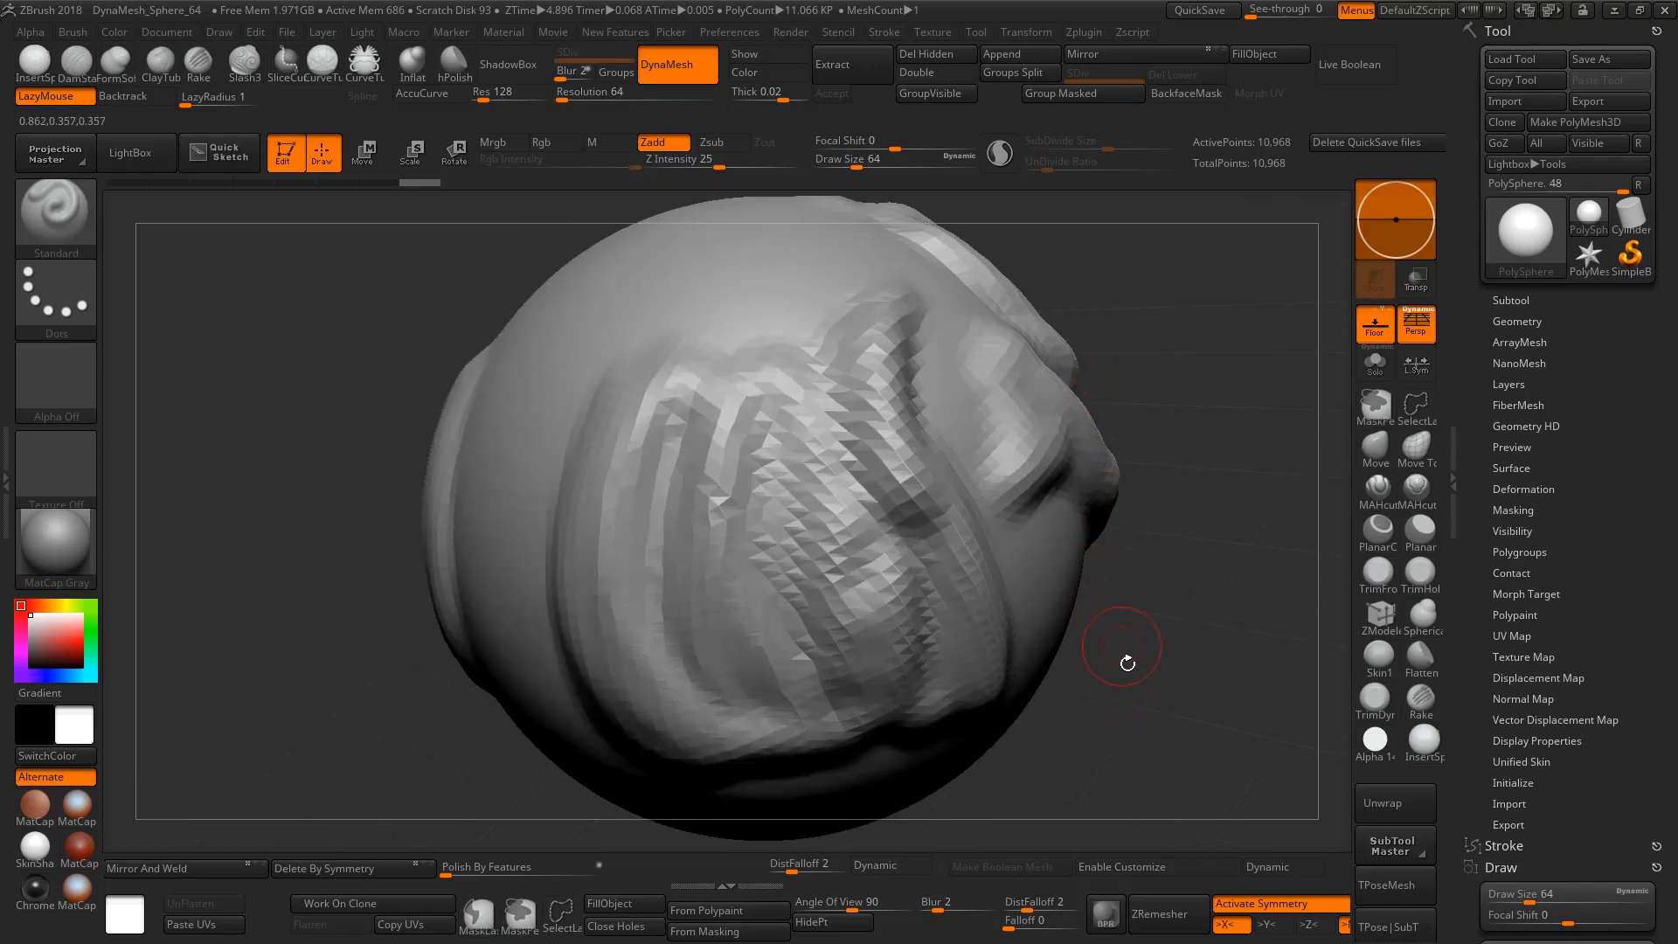
mouse_move(1127, 639)
left_mouse_down()
mouse_move(1185, 706)
mouse_move(1194, 677)
mouse_move(1116, 682)
mouse_move(1141, 663)
mouse_move(1071, 613)
left_mouse_up()
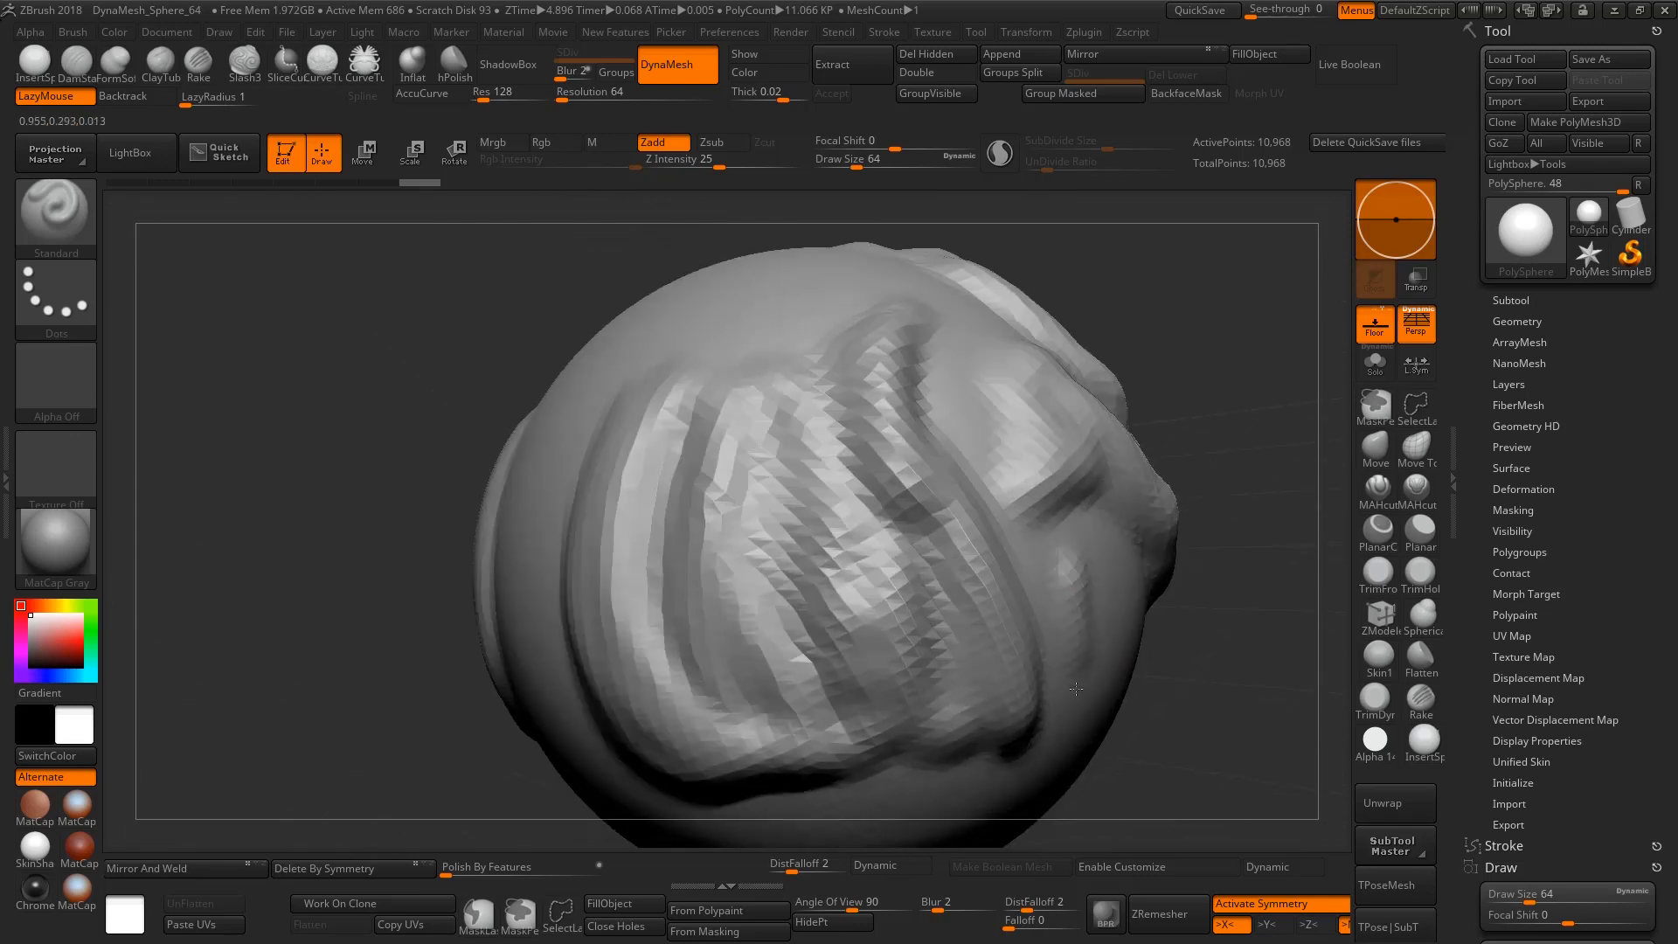
left_click_drag(1176, 612, 1203, 596)
mouse_move(1202, 751)
left_mouse_down()
mouse_move(1237, 780)
mouse_move(1243, 582)
mouse_move(932, 523)
left_mouse_up()
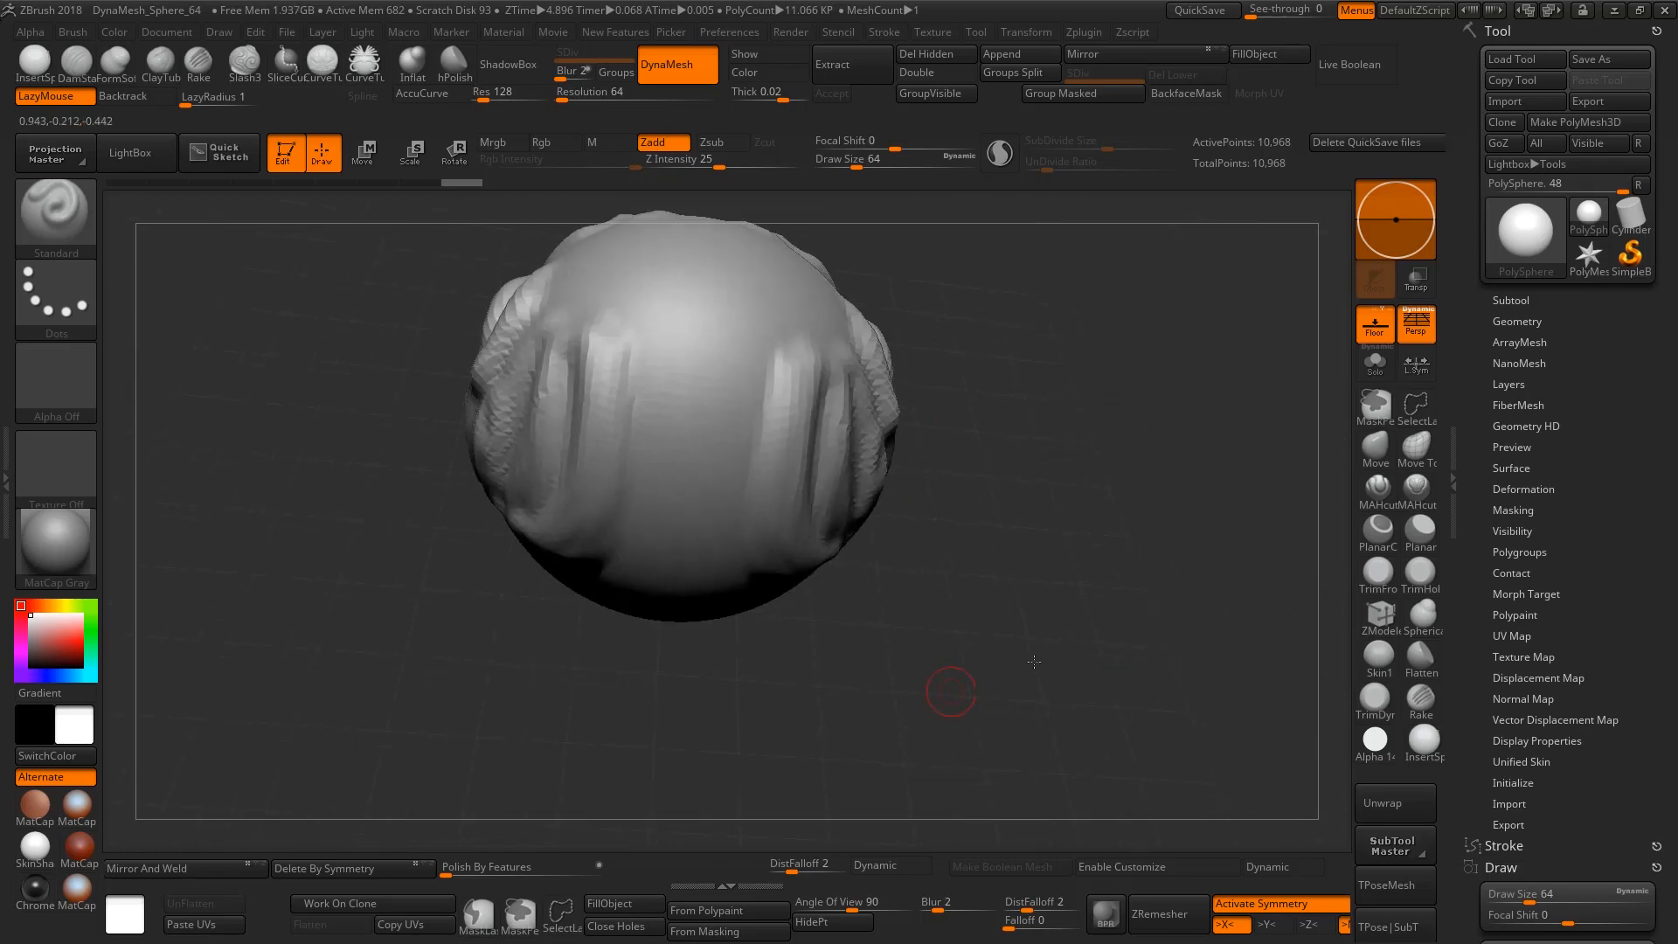
left_click_drag(1034, 662, 890, 630)
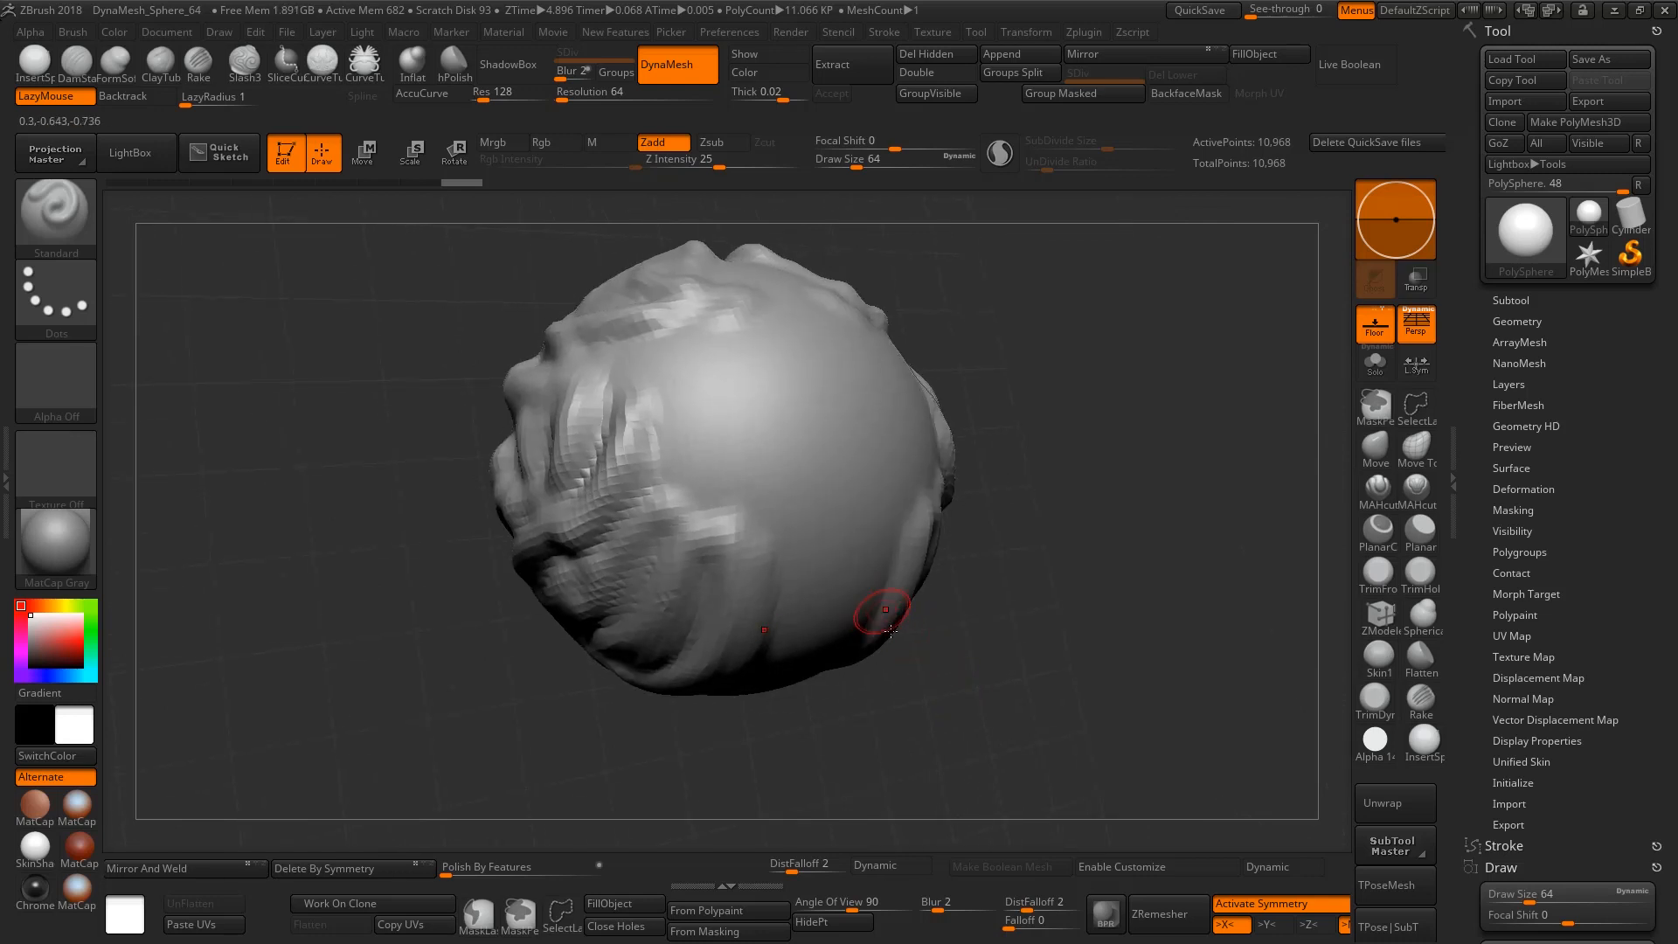
left_click_drag(1044, 573, 1127, 555)
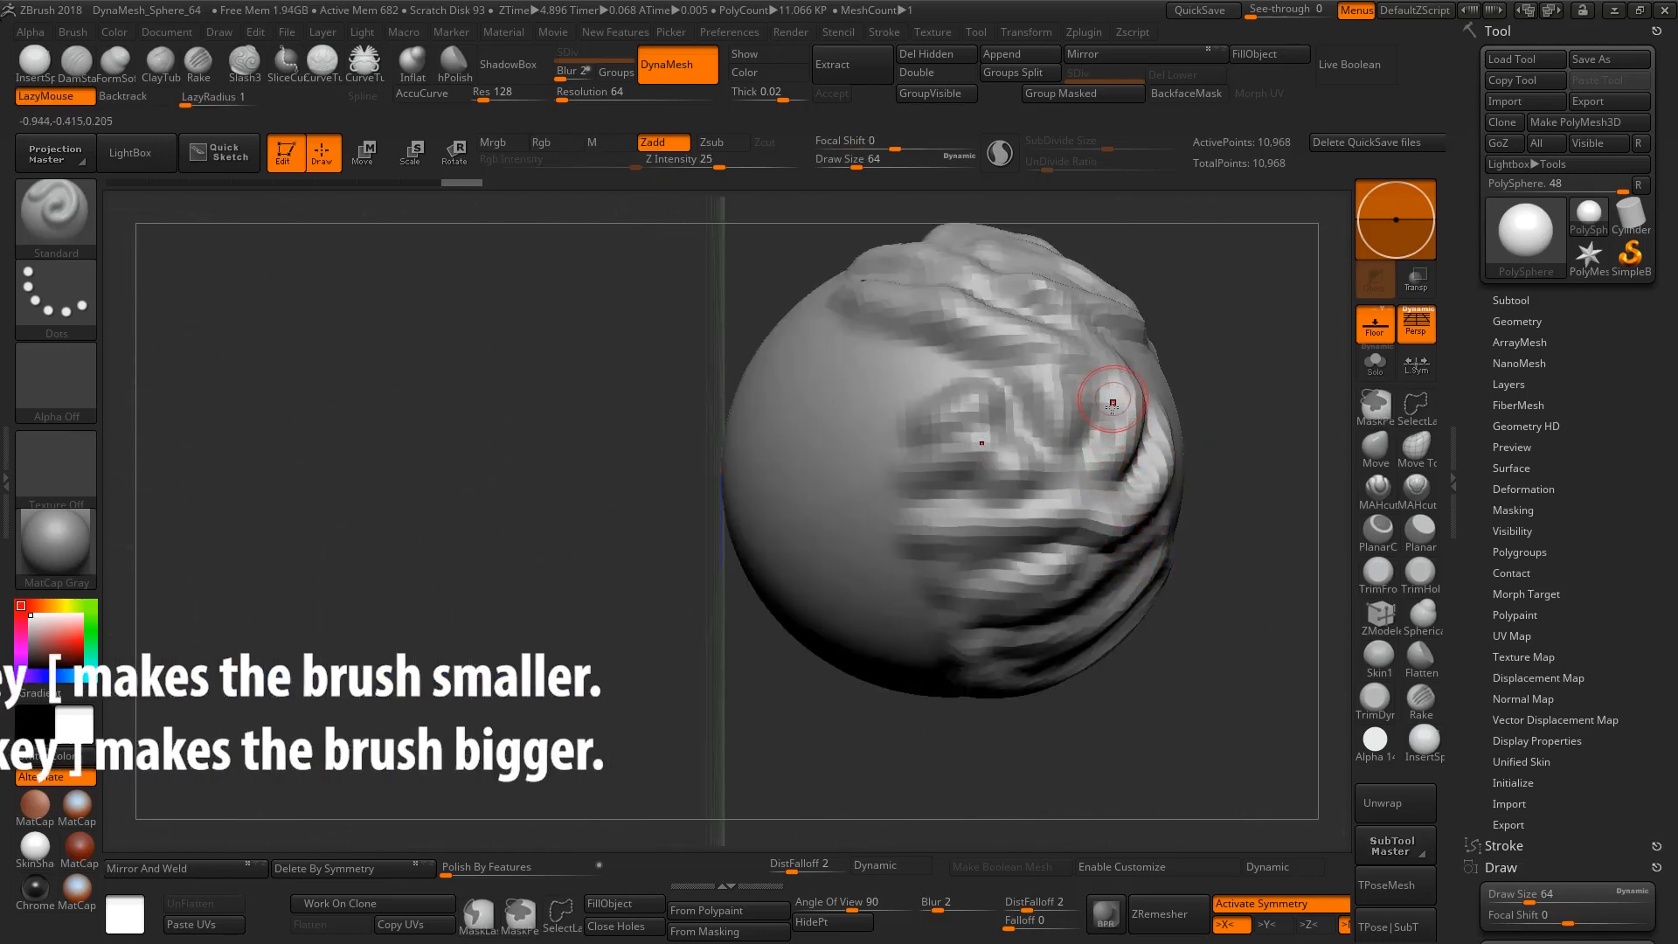
Enlarge and shrink the Standard brush, finishing at a draw size of 144
key("bracketright")
key("bracketright")
key("bracketright")
key("bracketright")
key("bracketright")
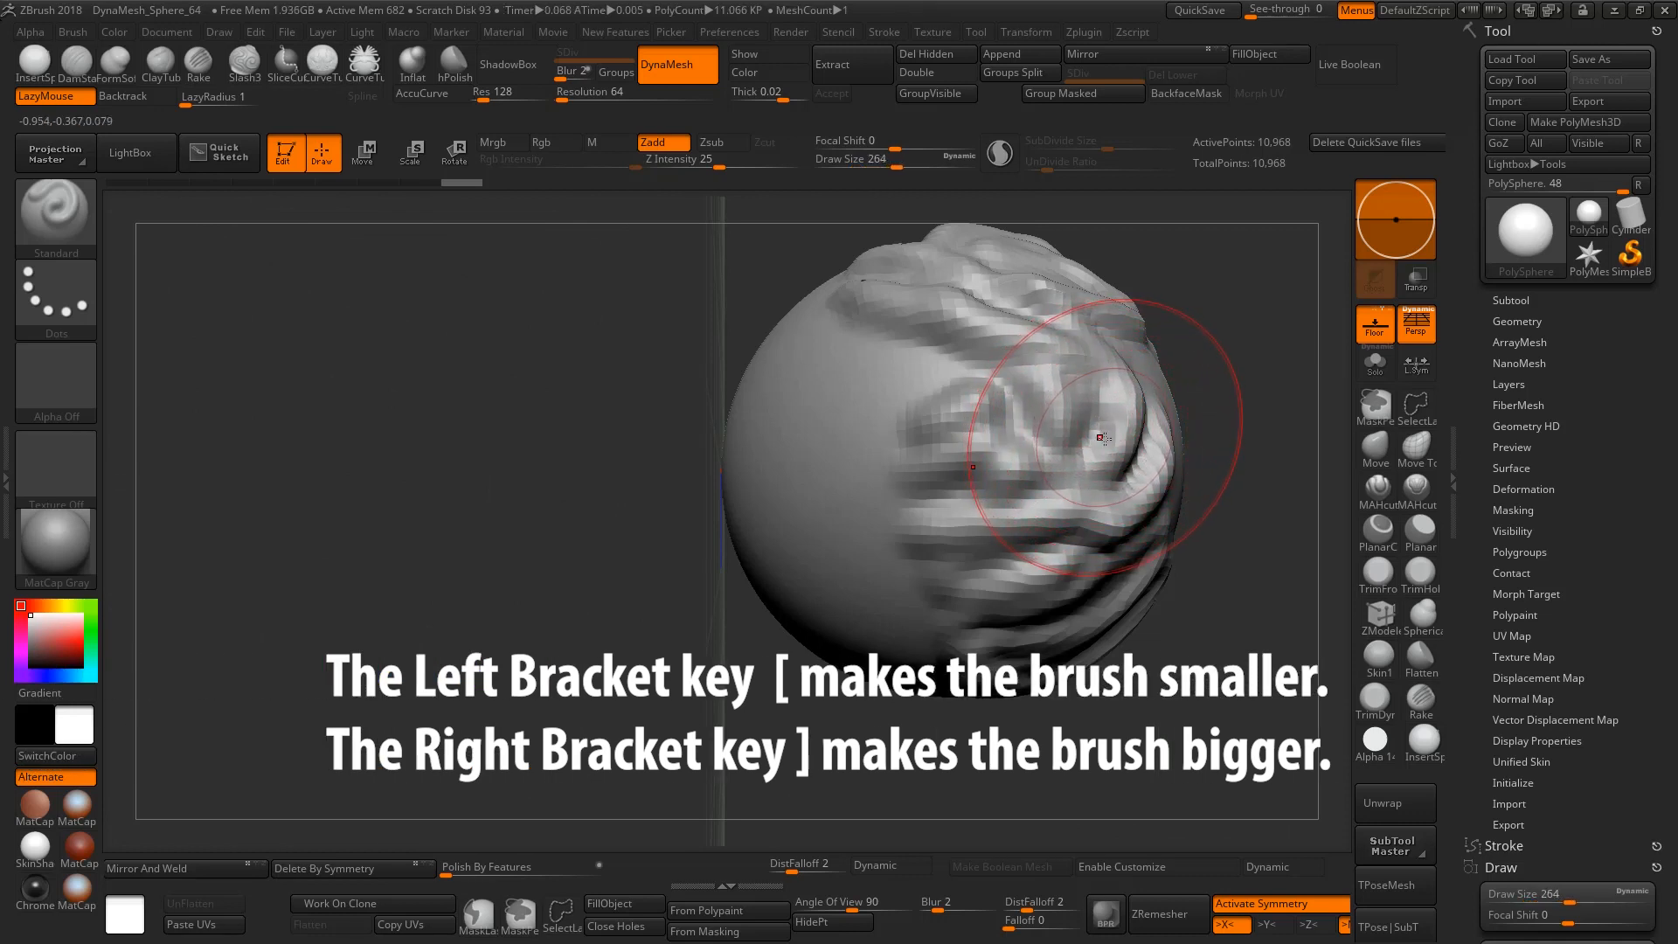
key("bracketright")
key("bracketleft")
key("bracketleft")
key("bracketleft")
key("bracketleft")
key("bracketleft")
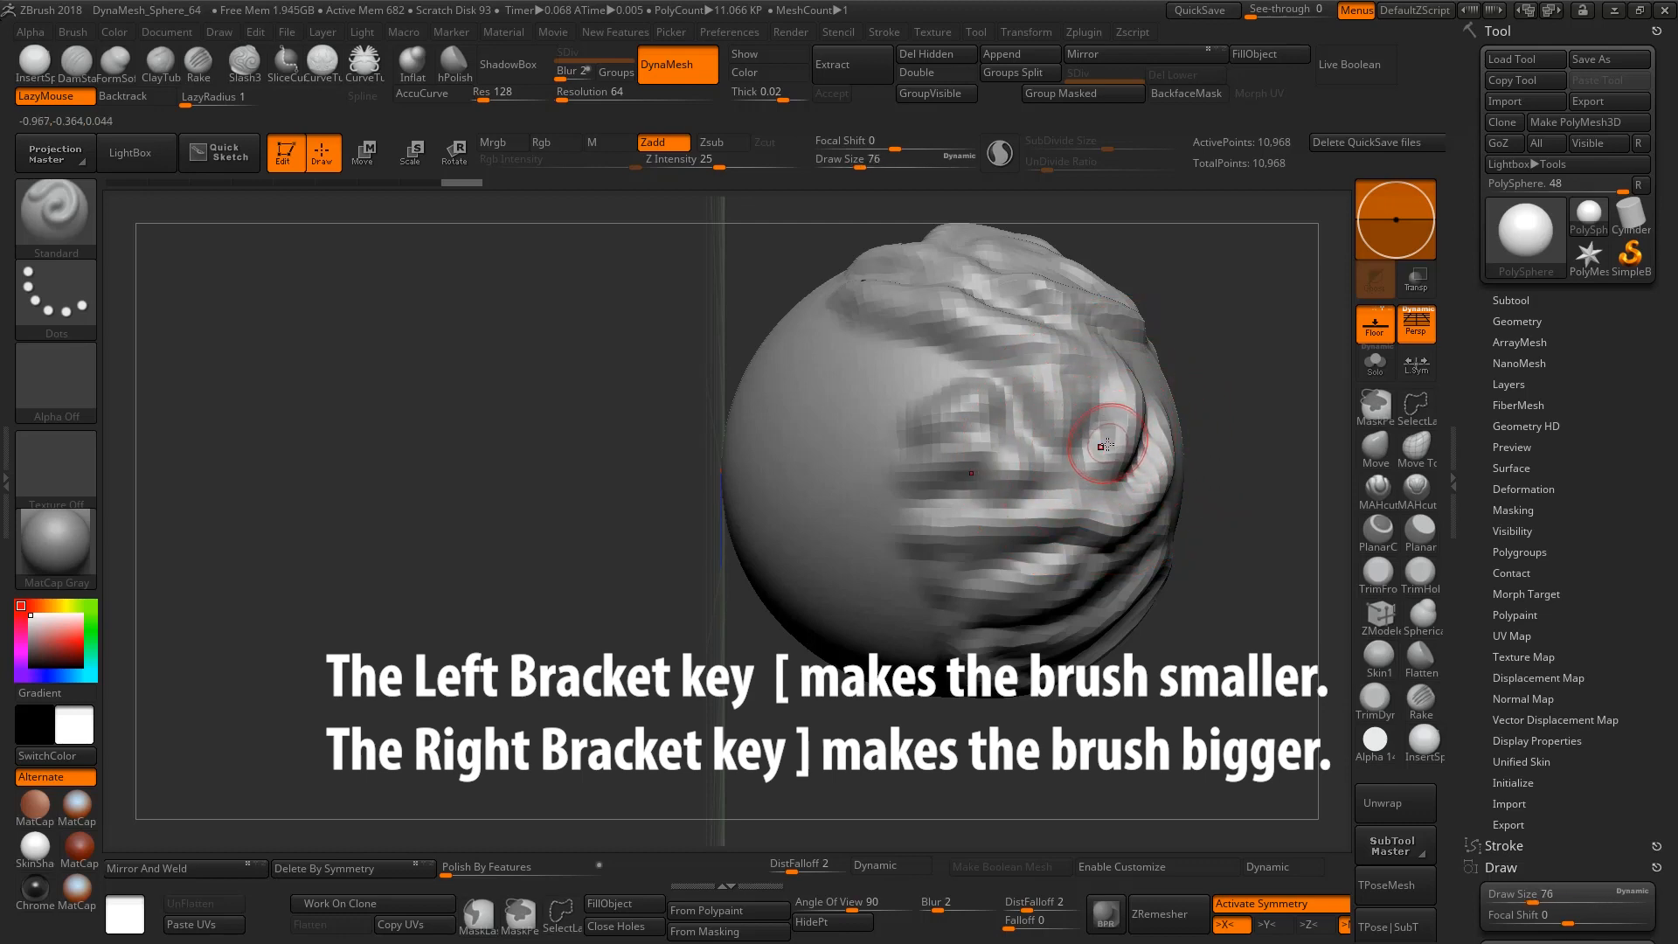
key("bracketright")
key("bracketright")
key("bracketright")
Smooth out the sculpted ridges on the sphere's back and side with the Smooth brush
left_click_drag(1187, 660, 1156, 690)
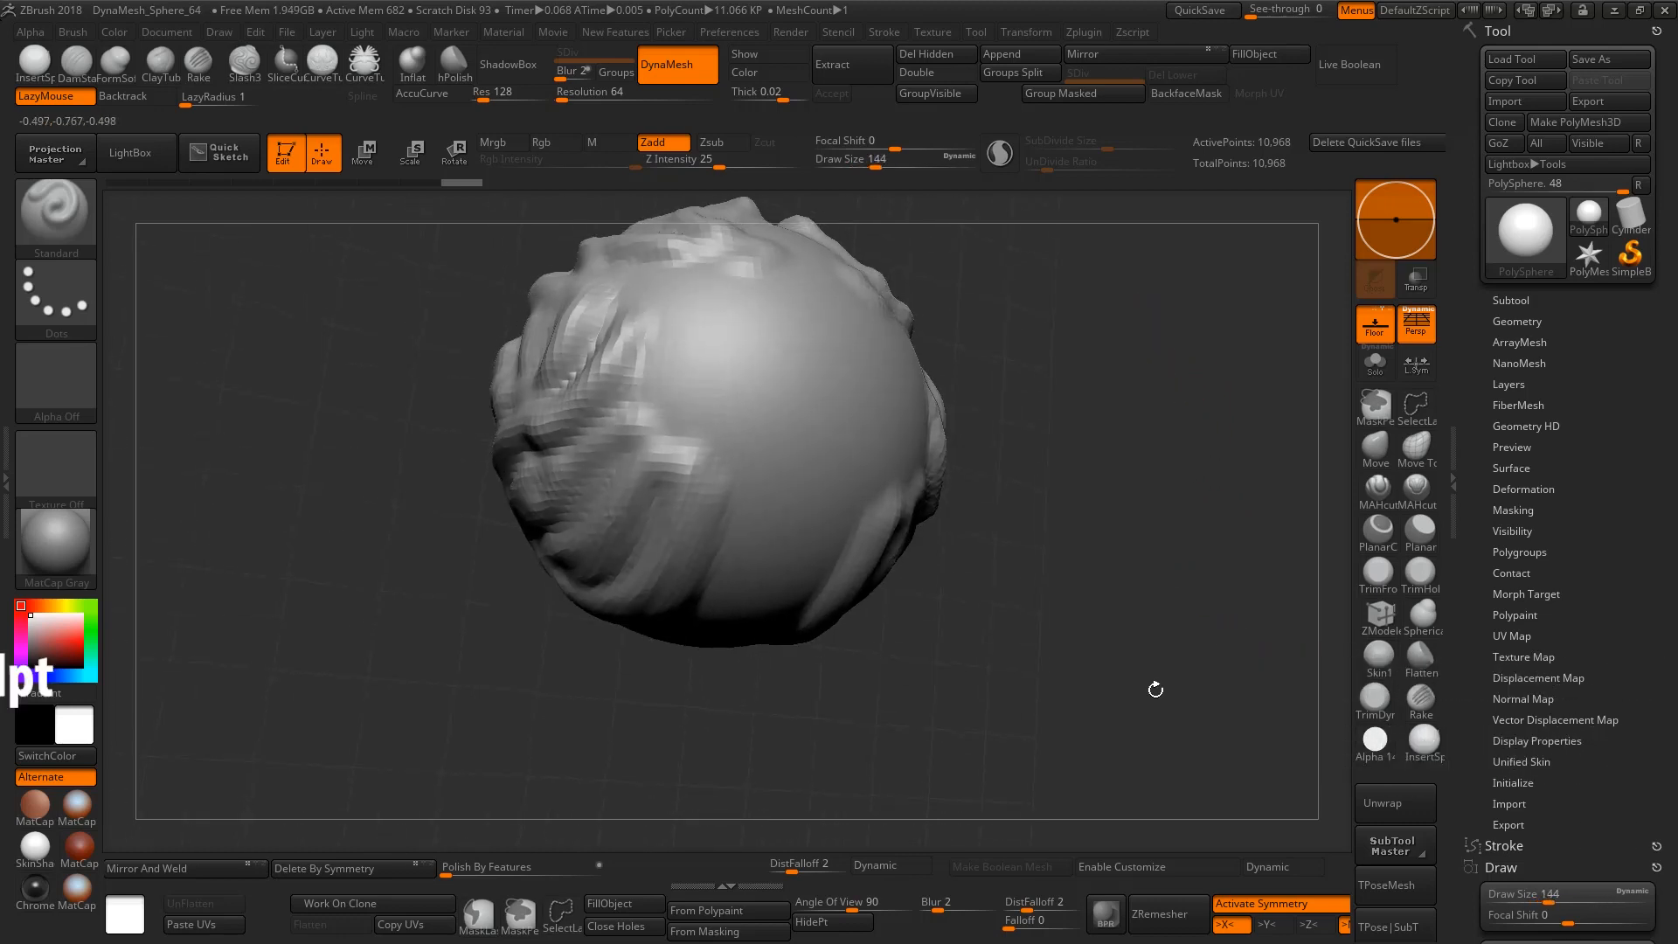
mouse_move(644, 459)
left_mouse_down("shift")
mouse_move(594, 348)
mouse_move(656, 600)
left_mouse_up("shift")
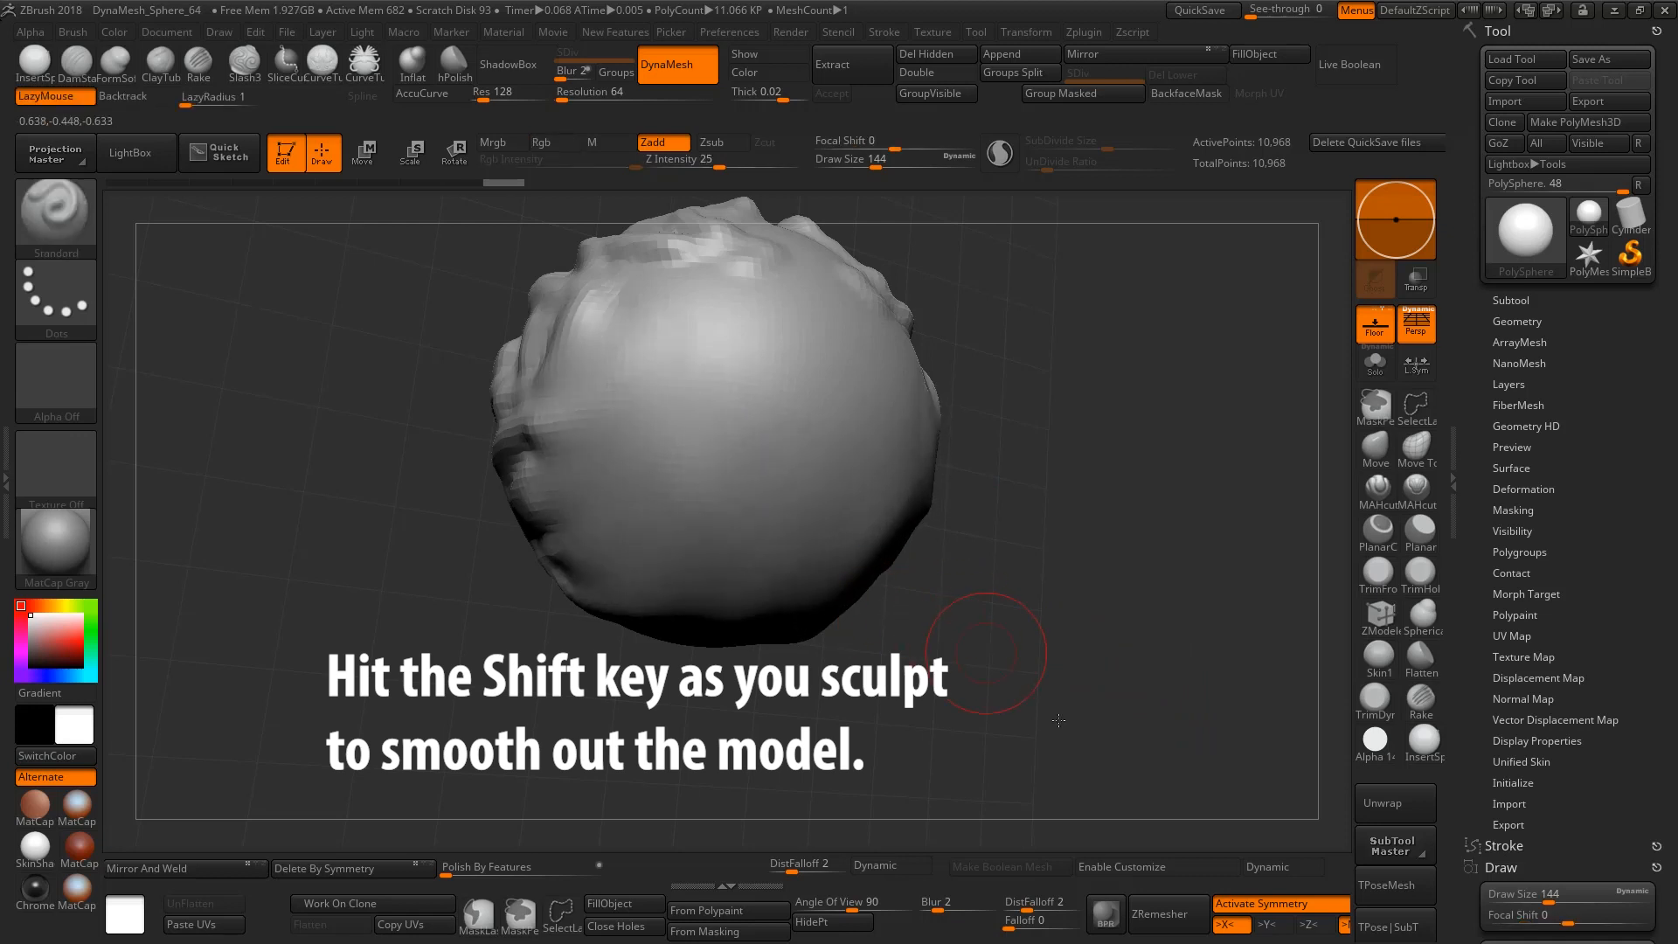
mouse_move(992, 618)
left_mouse_down()
mouse_move(884, 562)
mouse_move(1079, 718)
mouse_move(993, 626)
mouse_move(1073, 556)
left_mouse_up()
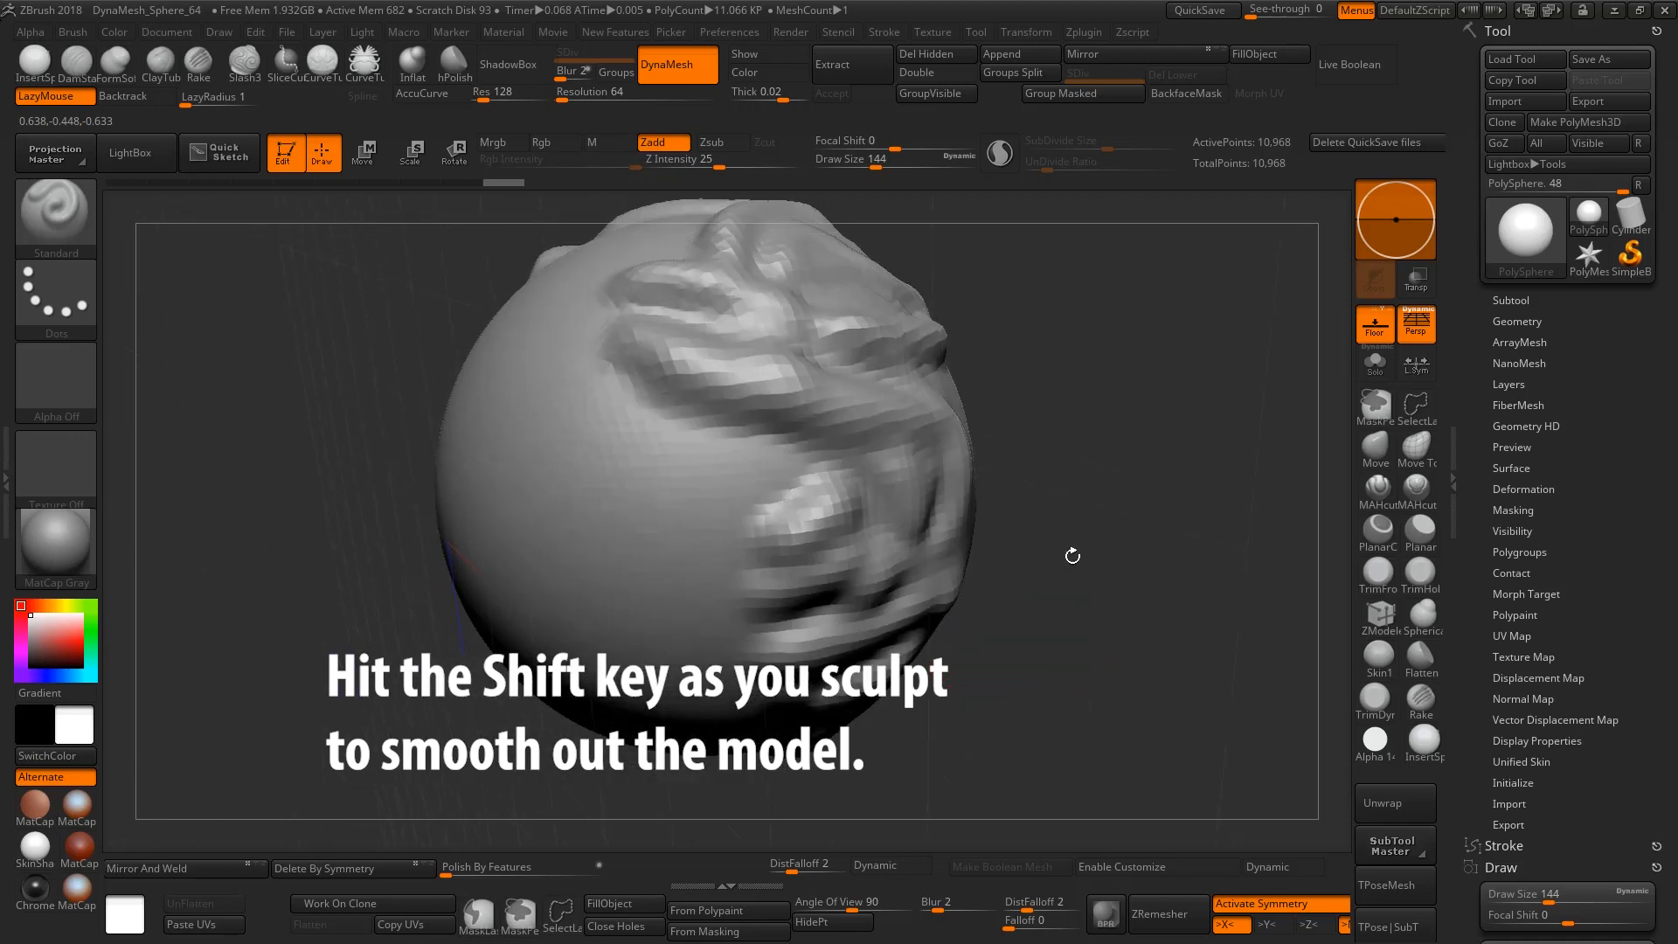
mouse_move(913, 579)
left_mouse_down("shift")
mouse_move(786, 559)
mouse_move(831, 630)
mouse_move(892, 612)
mouse_move(934, 559)
mouse_move(900, 472)
mouse_move(664, 332)
mouse_move(687, 297)
mouse_move(770, 411)
mouse_move(831, 428)
mouse_move(737, 356)
mouse_move(937, 440)
mouse_move(794, 251)
left_mouse_up("shift")
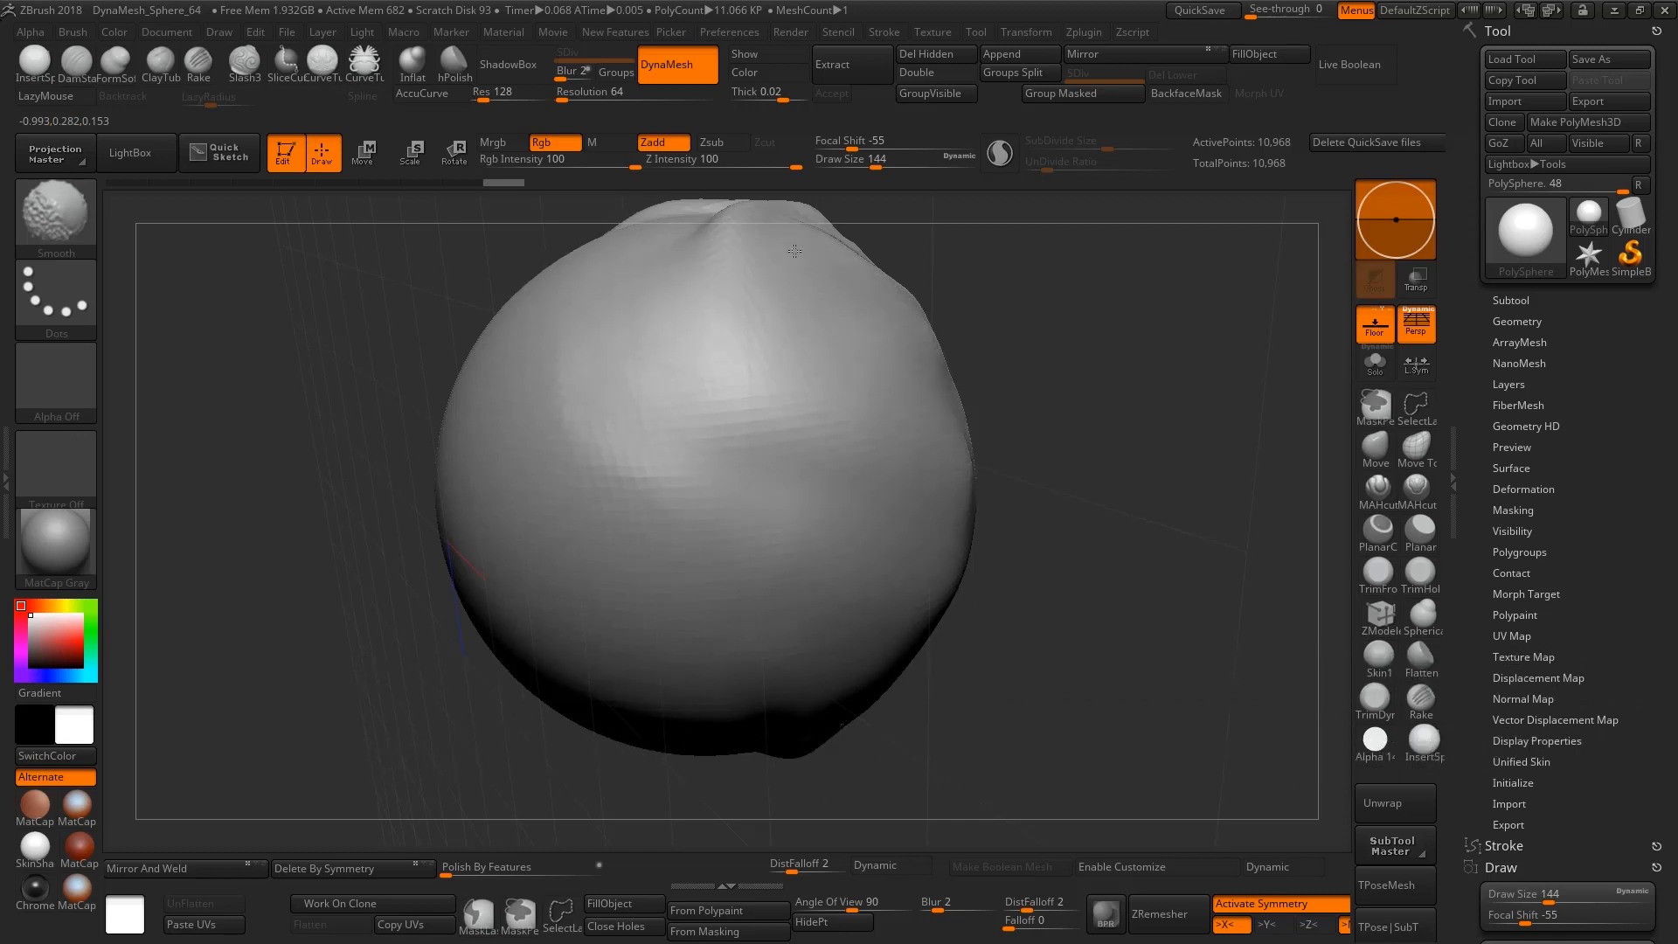
Move the view away from the model and frame the model in the centre of the canvas
left_click_drag(1112, 595, 1232, 562)
mouse_move(1254, 679)
left_mouse_down()
mouse_move(1035, 741)
mouse_move(1037, 667)
mouse_move(1025, 727)
left_mouse_up()
mouse_move(1130, 664)
left_mouse_down()
mouse_move(1075, 597)
mouse_move(1146, 436)
mouse_move(1131, 543)
mouse_move(758, 819)
left_mouse_up()
left_click_drag(920, 691, 875, 735, "alt")
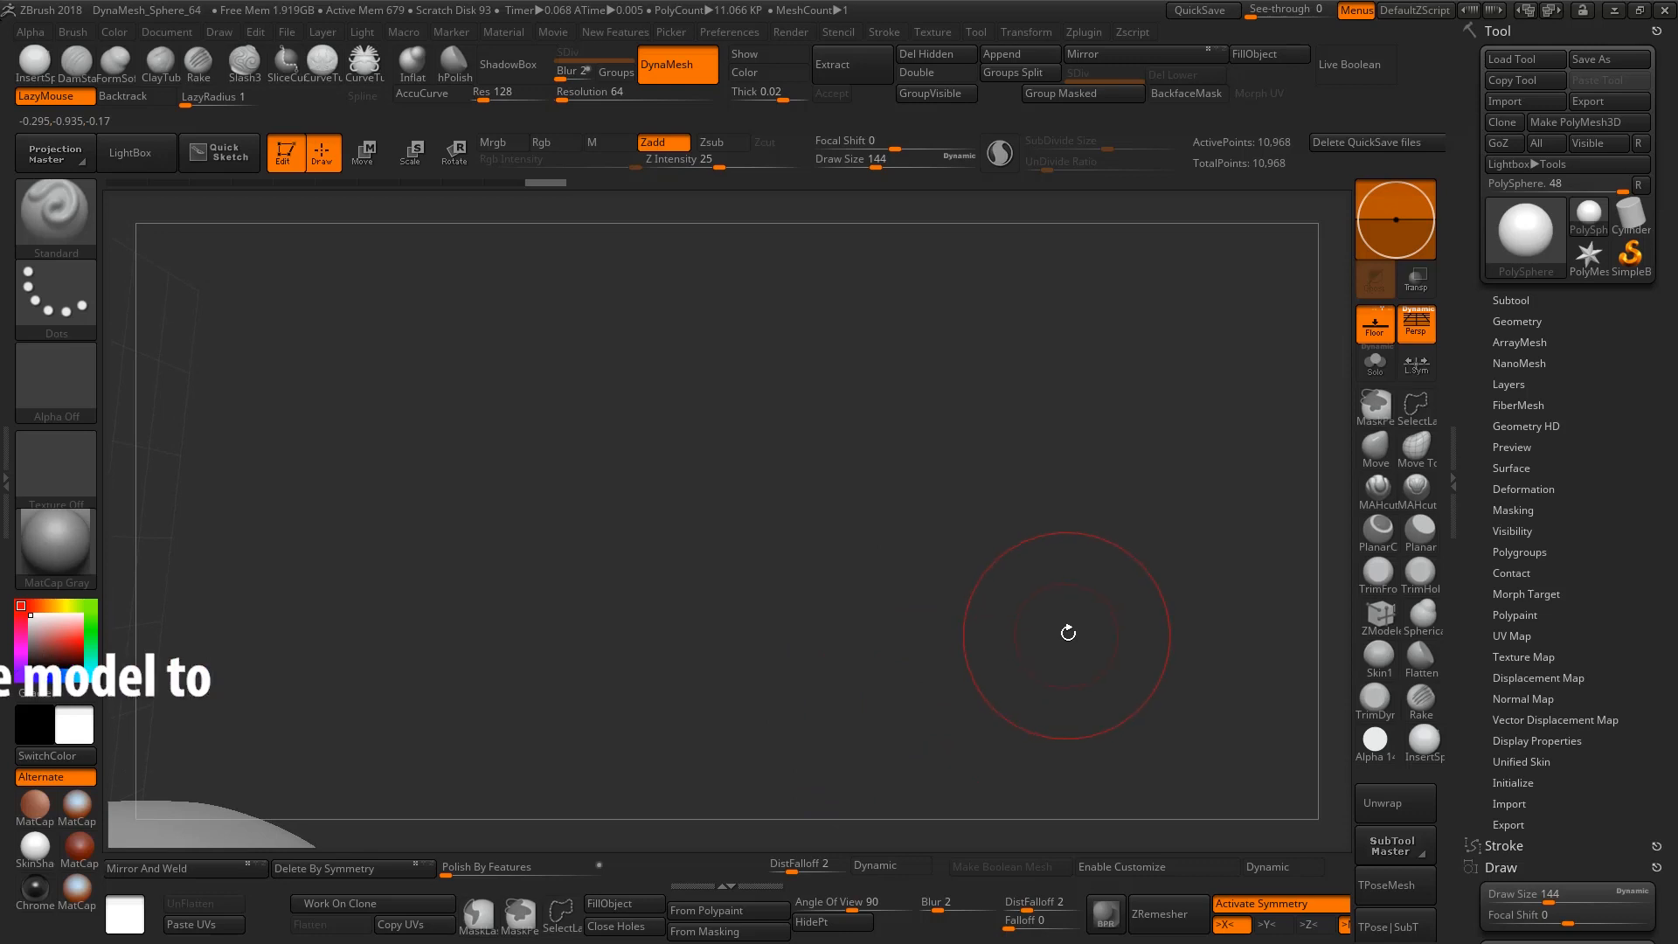
key("f")
left_click_drag(1128, 568, 1064, 435)
key("f")
Smooth away the paired ridges remaining on the front of the sphere
left_click_drag(1160, 811, 1180, 835)
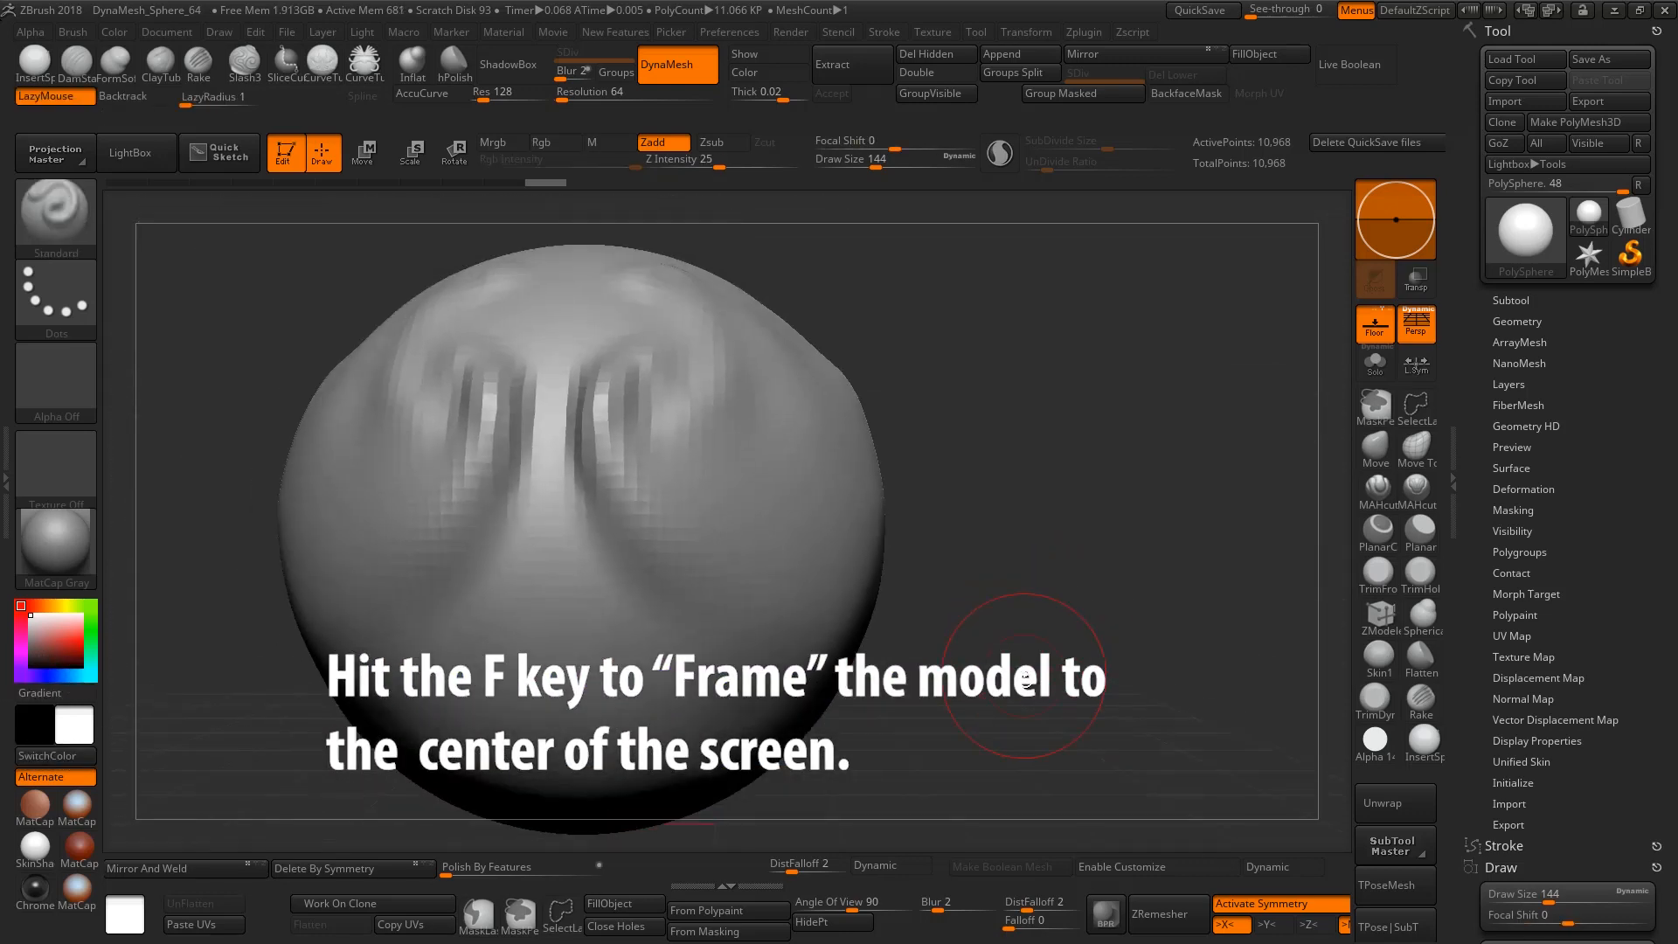
mouse_move(1032, 672)
left_mouse_down()
mouse_move(1136, 756)
mouse_move(1154, 734)
left_mouse_up()
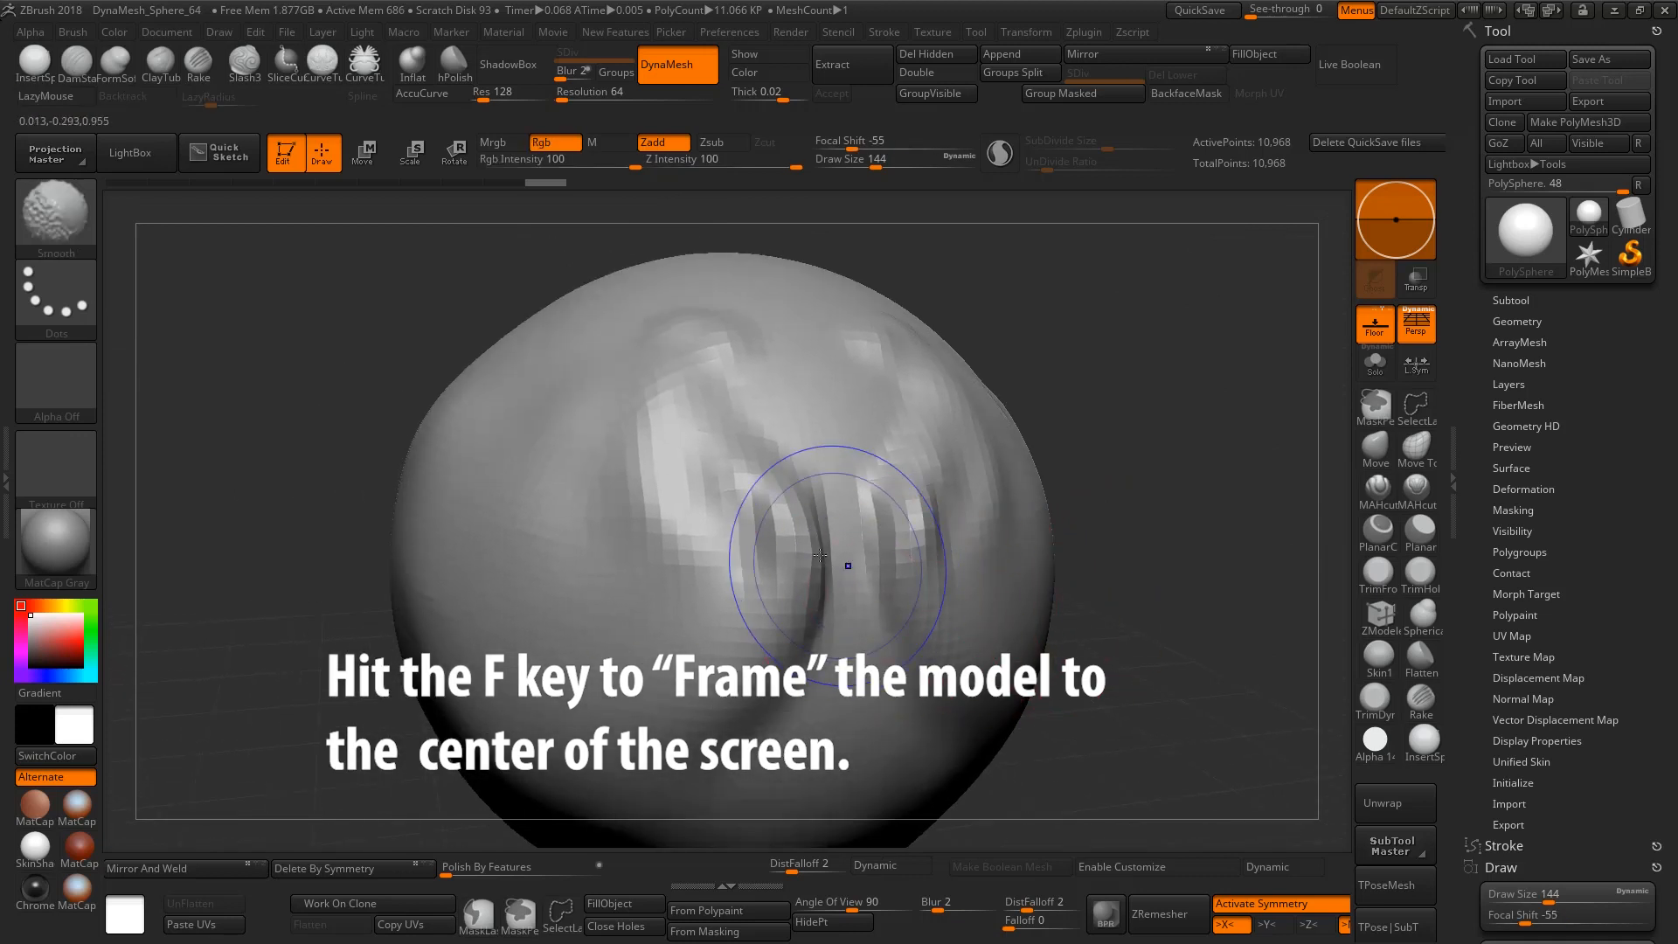
mouse_move(816, 543)
left_mouse_down("shift")
mouse_move(883, 524)
mouse_move(682, 560)
mouse_move(606, 420)
left_mouse_up("shift")
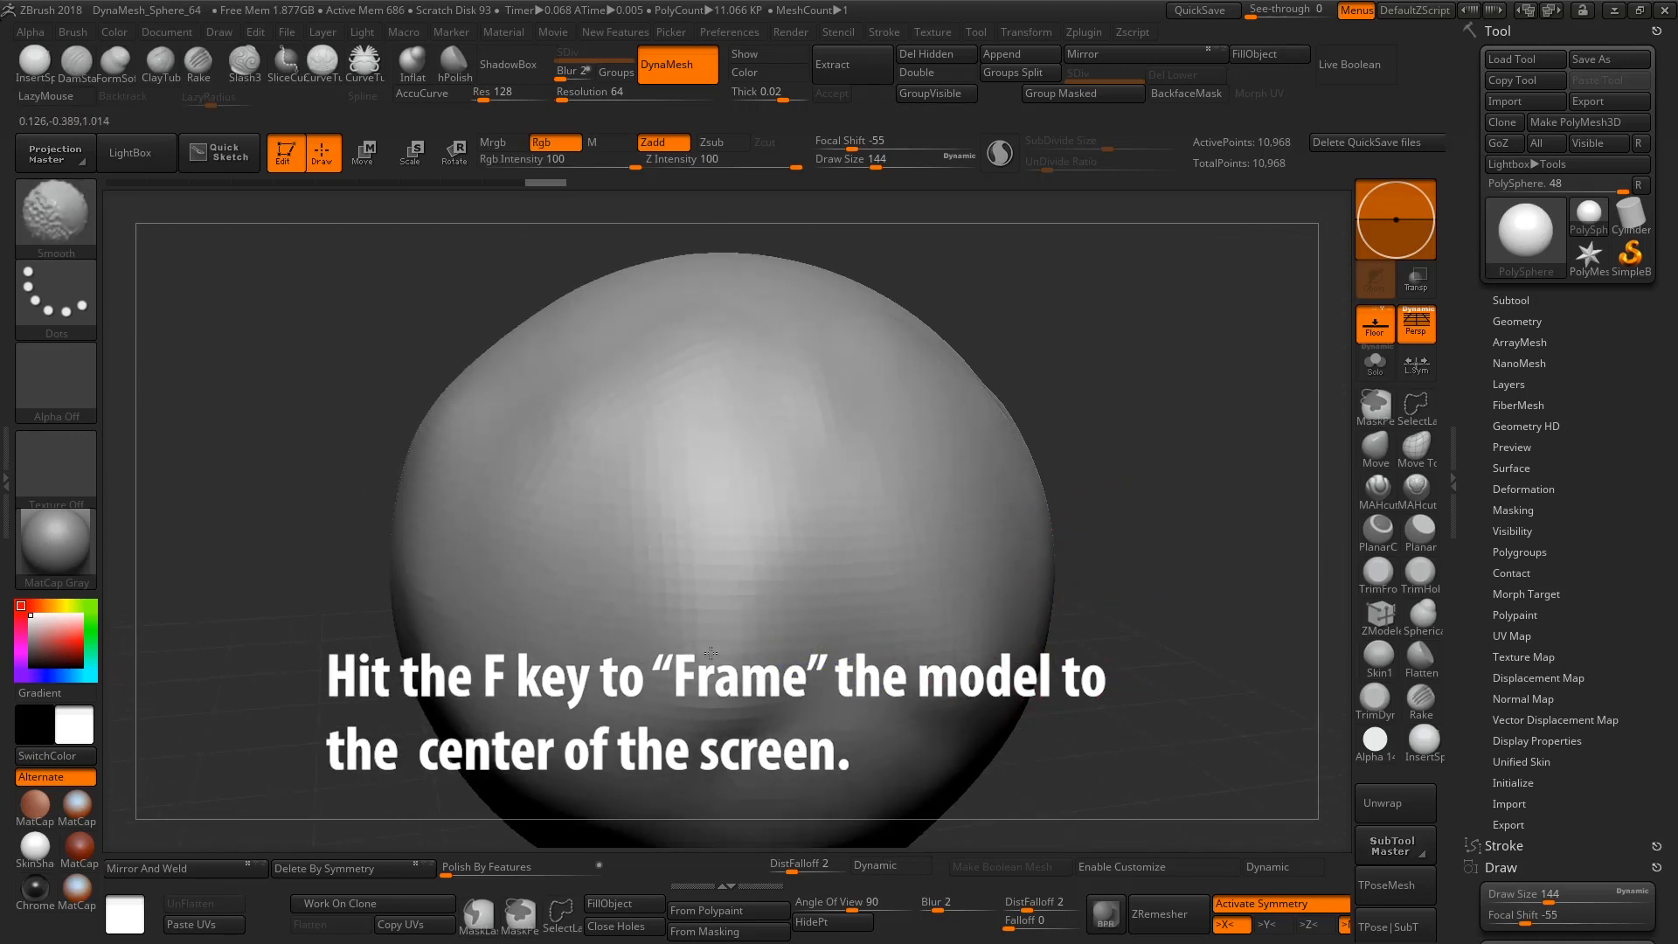
Smooth the remaining unevenness on the front of the sphere and frame the model in the canvas
left_click_drag(711, 654, 851, 743, "shift")
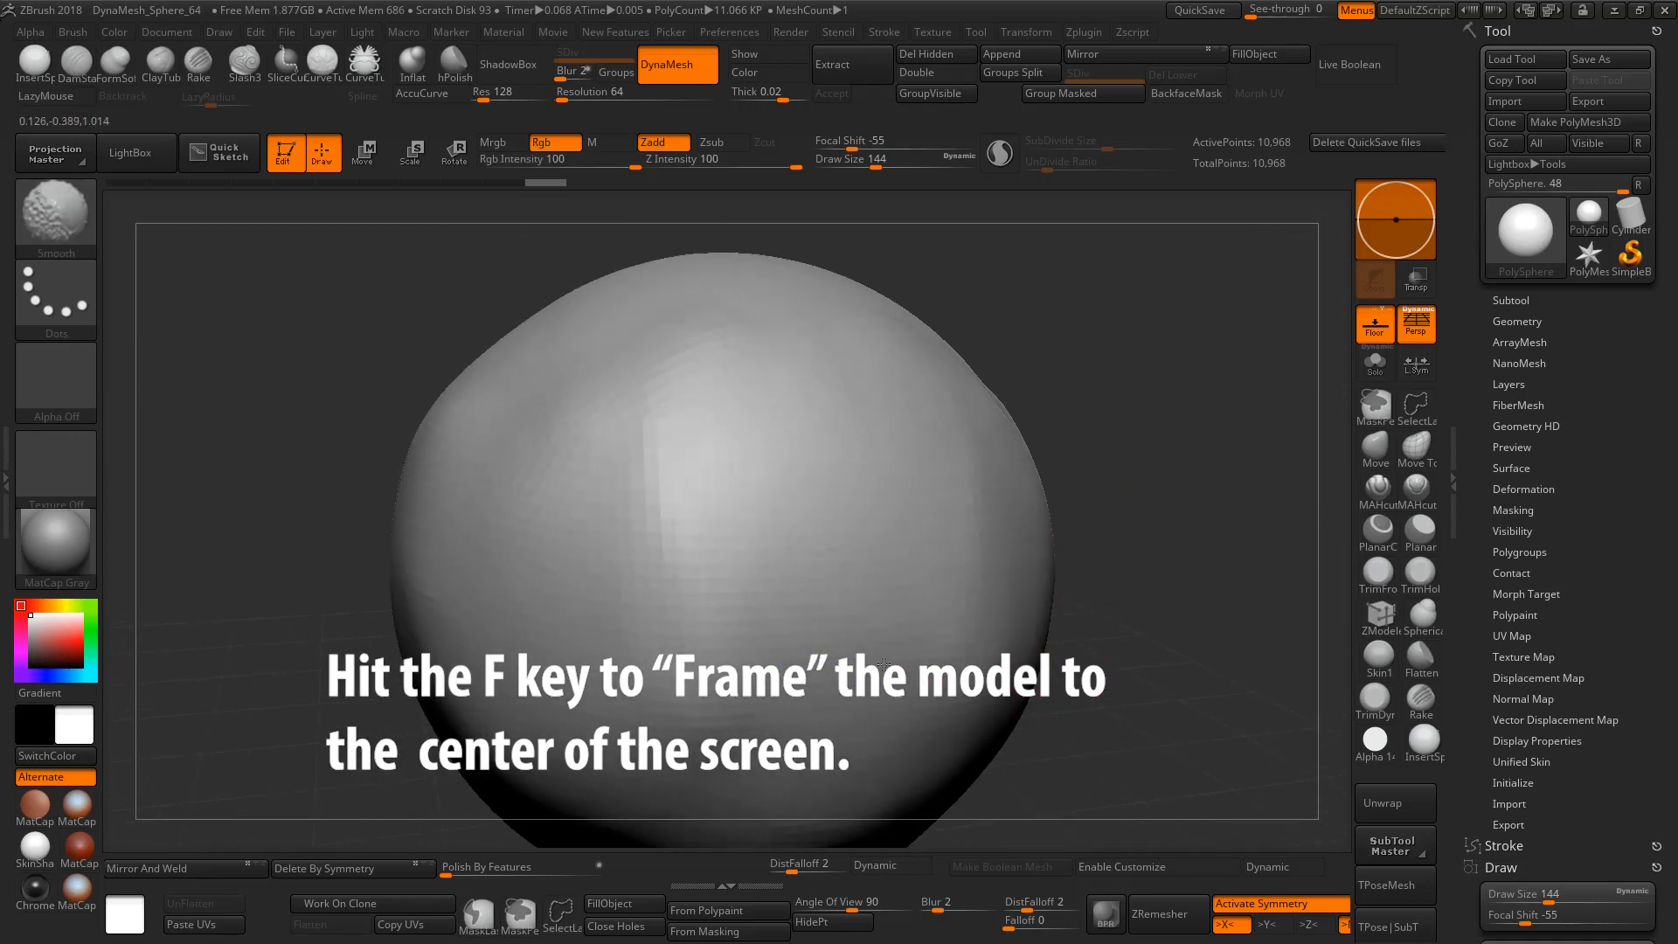
left_click_drag(1146, 659, 1105, 614)
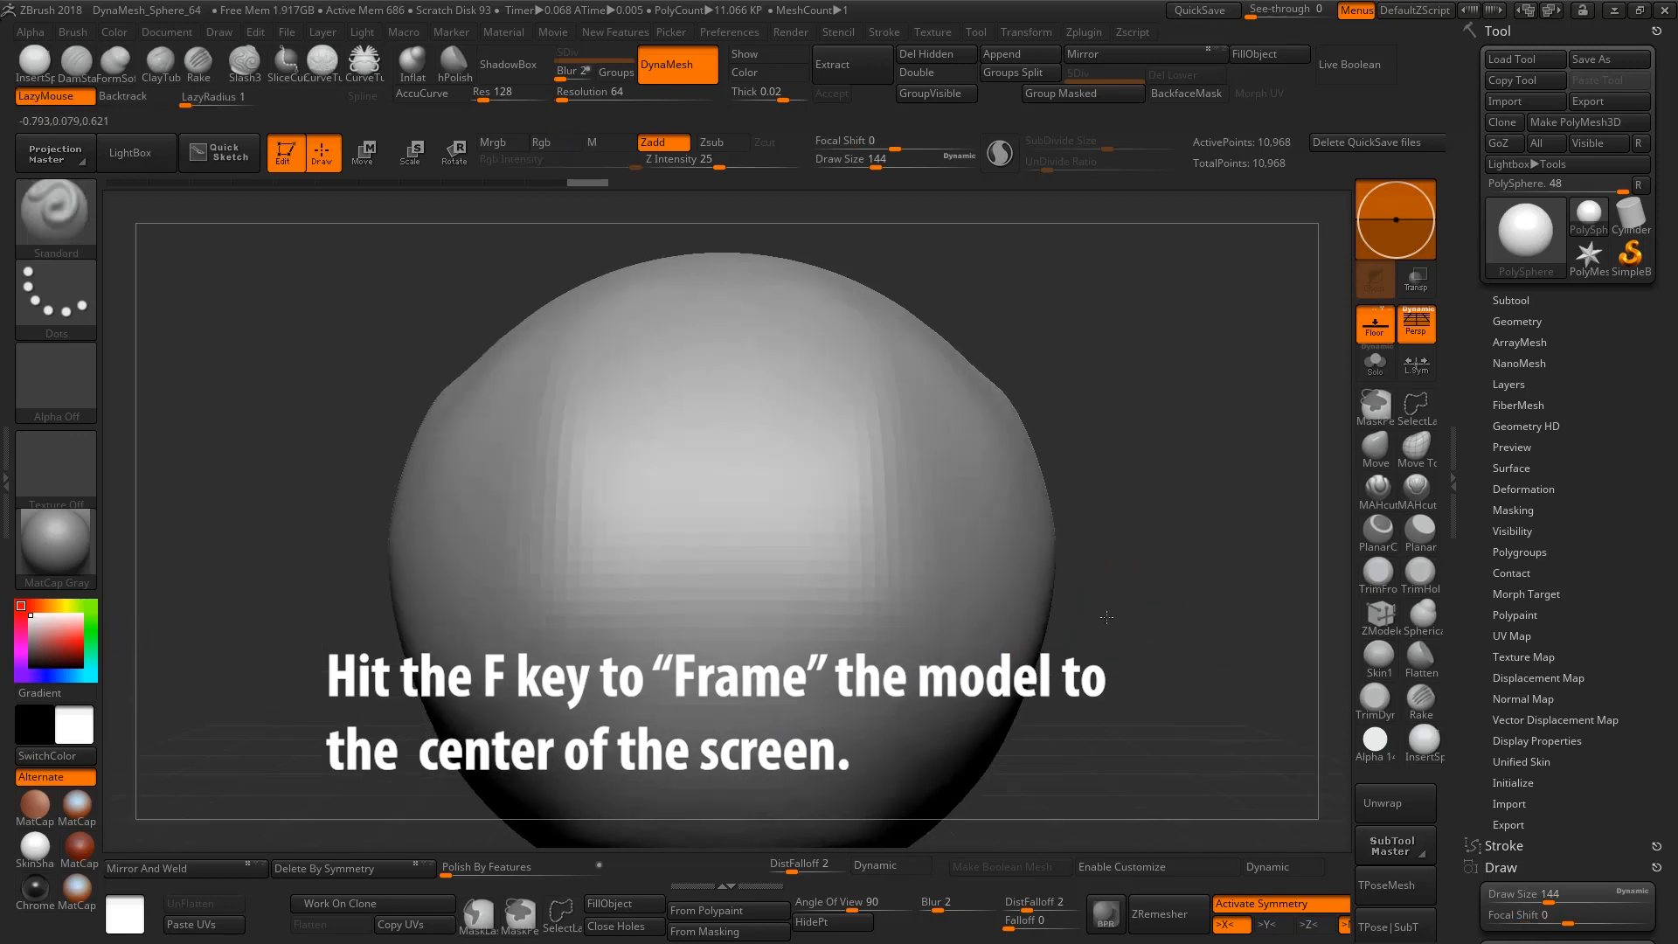
key("f")
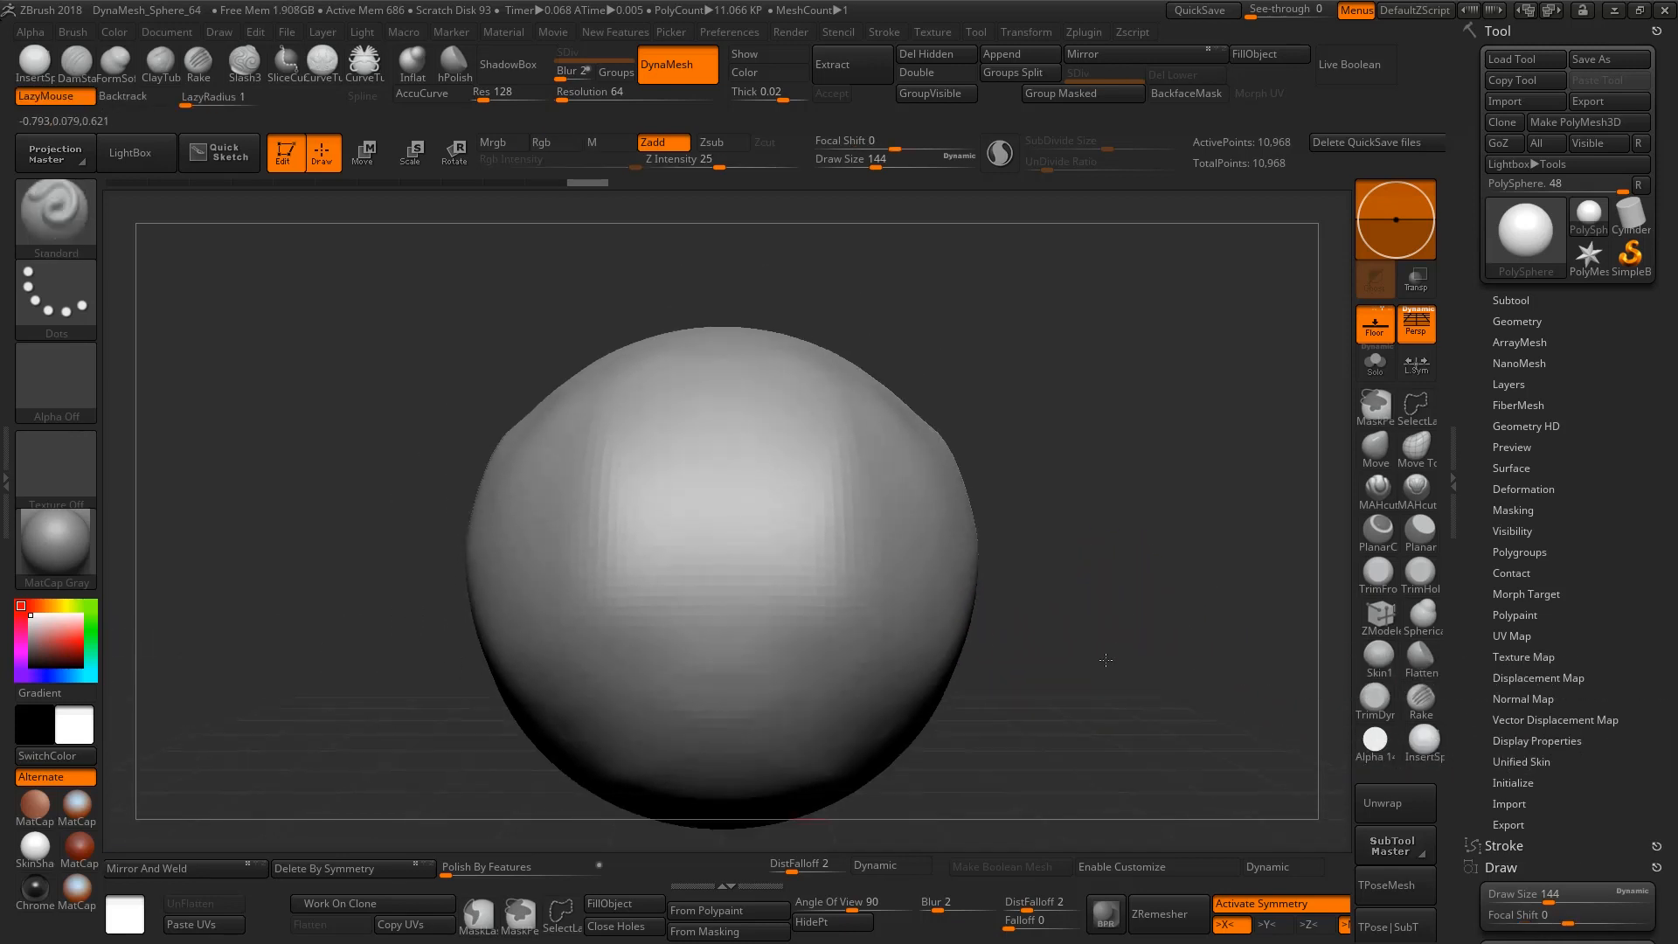
left_click_drag(1065, 615, 1098, 683, "alt")
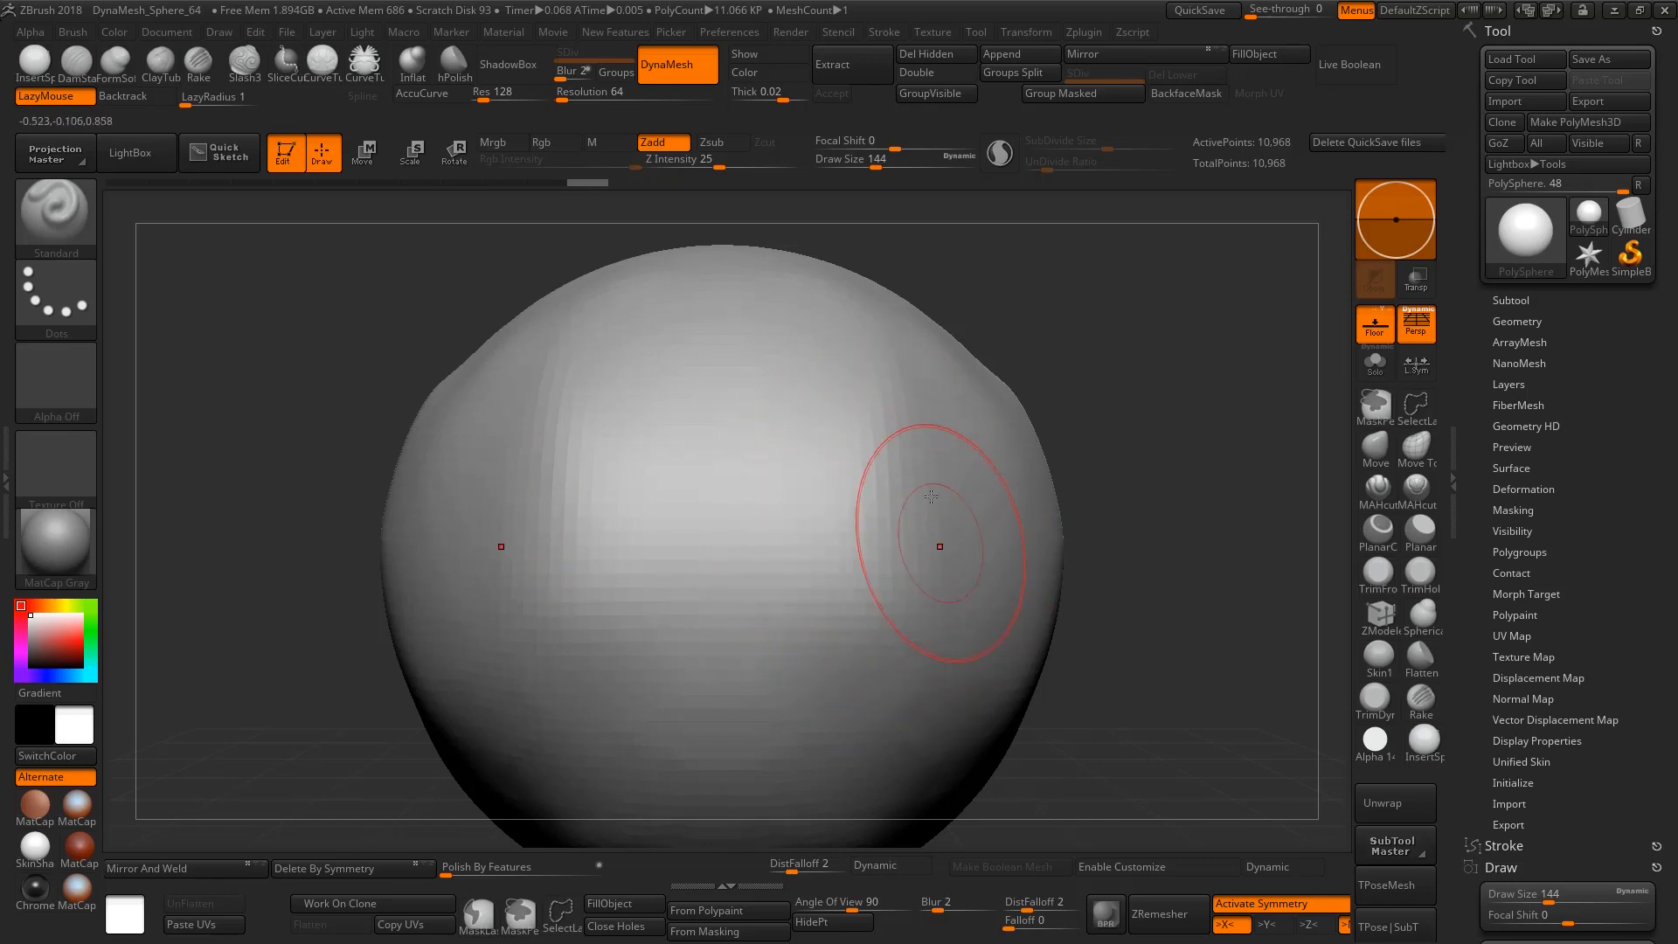
Sculpt a mirrored pair of ridges on the front of the sphere and turn off X symmetry
mouse_move(934, 465)
left_mouse_down()
mouse_move(927, 664)
mouse_move(918, 411)
mouse_move(948, 699)
mouse_move(965, 388)
mouse_move(999, 564)
mouse_move(905, 708)
mouse_move(813, 603)
left_mouse_up()
mouse_move(1161, 668)
left_mouse_down()
mouse_move(1195, 702)
mouse_move(1172, 705)
mouse_move(1038, 533)
mouse_move(1005, 603)
mouse_move(1042, 675)
mouse_move(963, 580)
mouse_move(1040, 608)
mouse_move(929, 522)
left_mouse_up()
key("x")
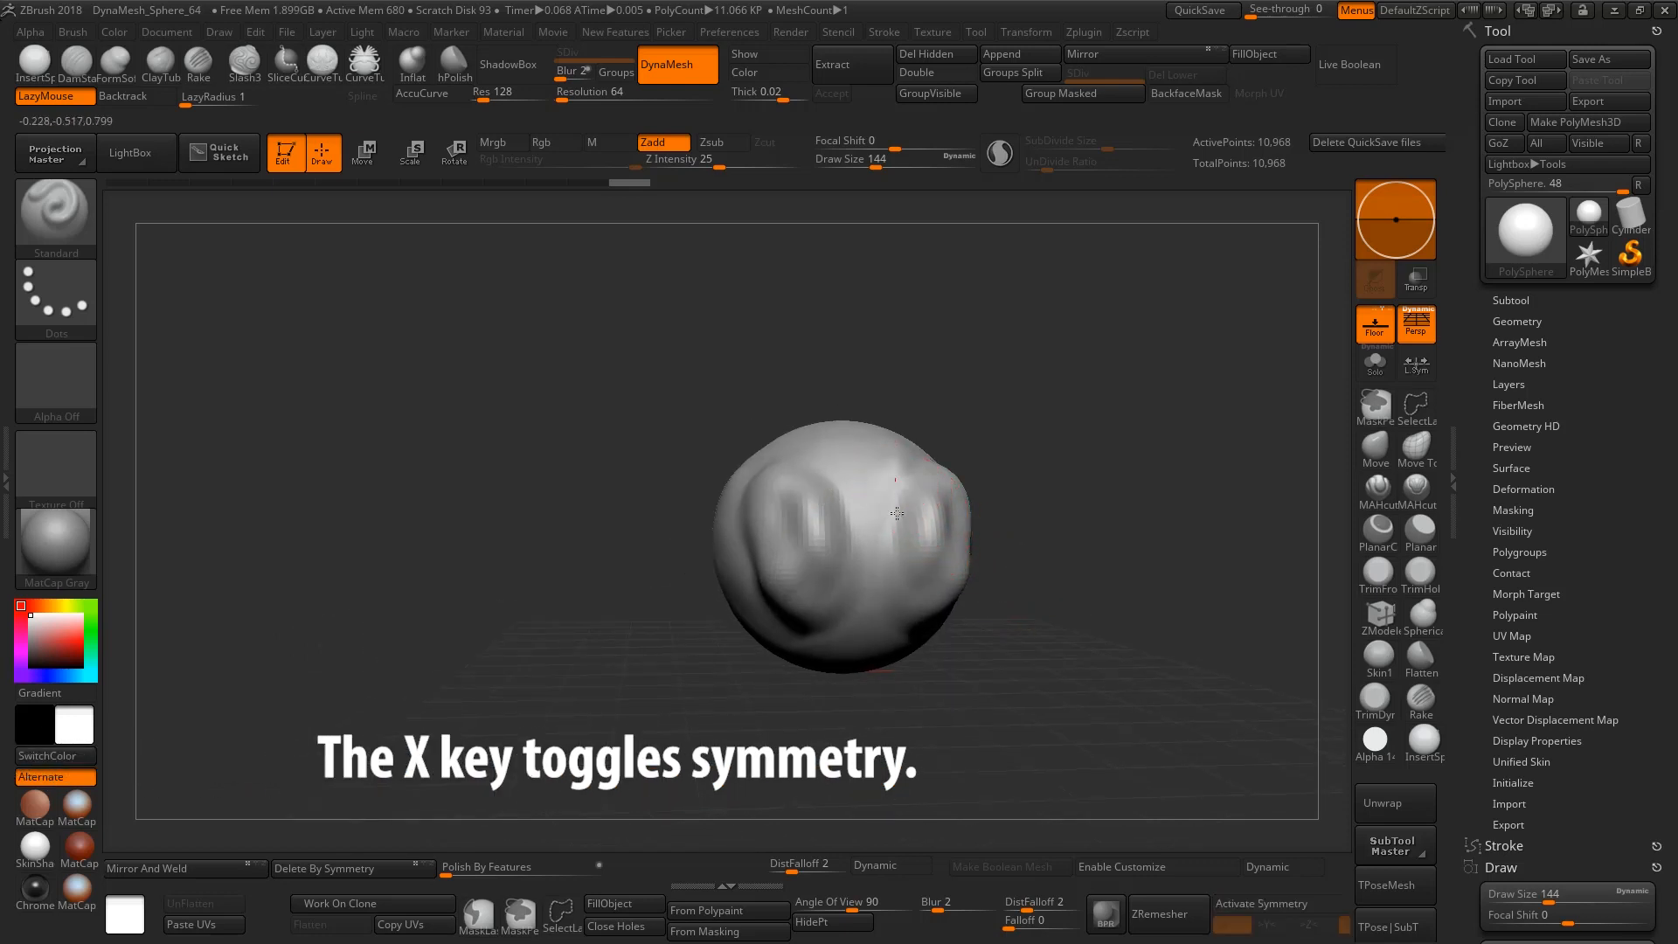
Try one-sided Standard brush strokes on the sphere with symmetry off and undo them
left_click_drag(1032, 648, 918, 629)
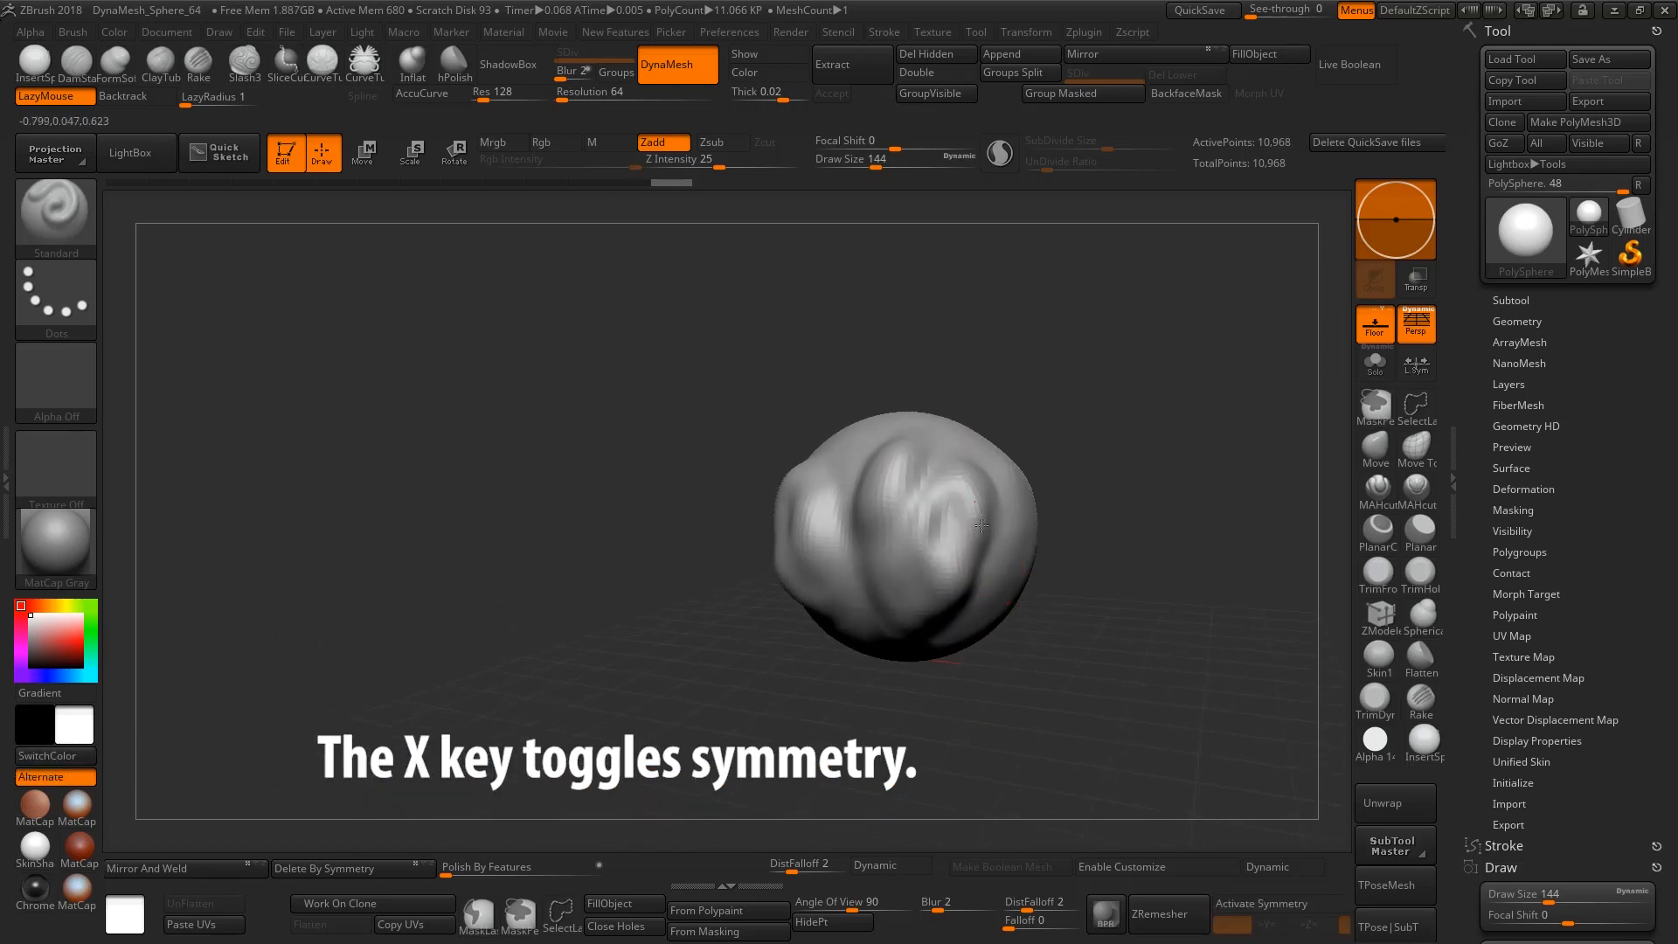
key("ctrl")
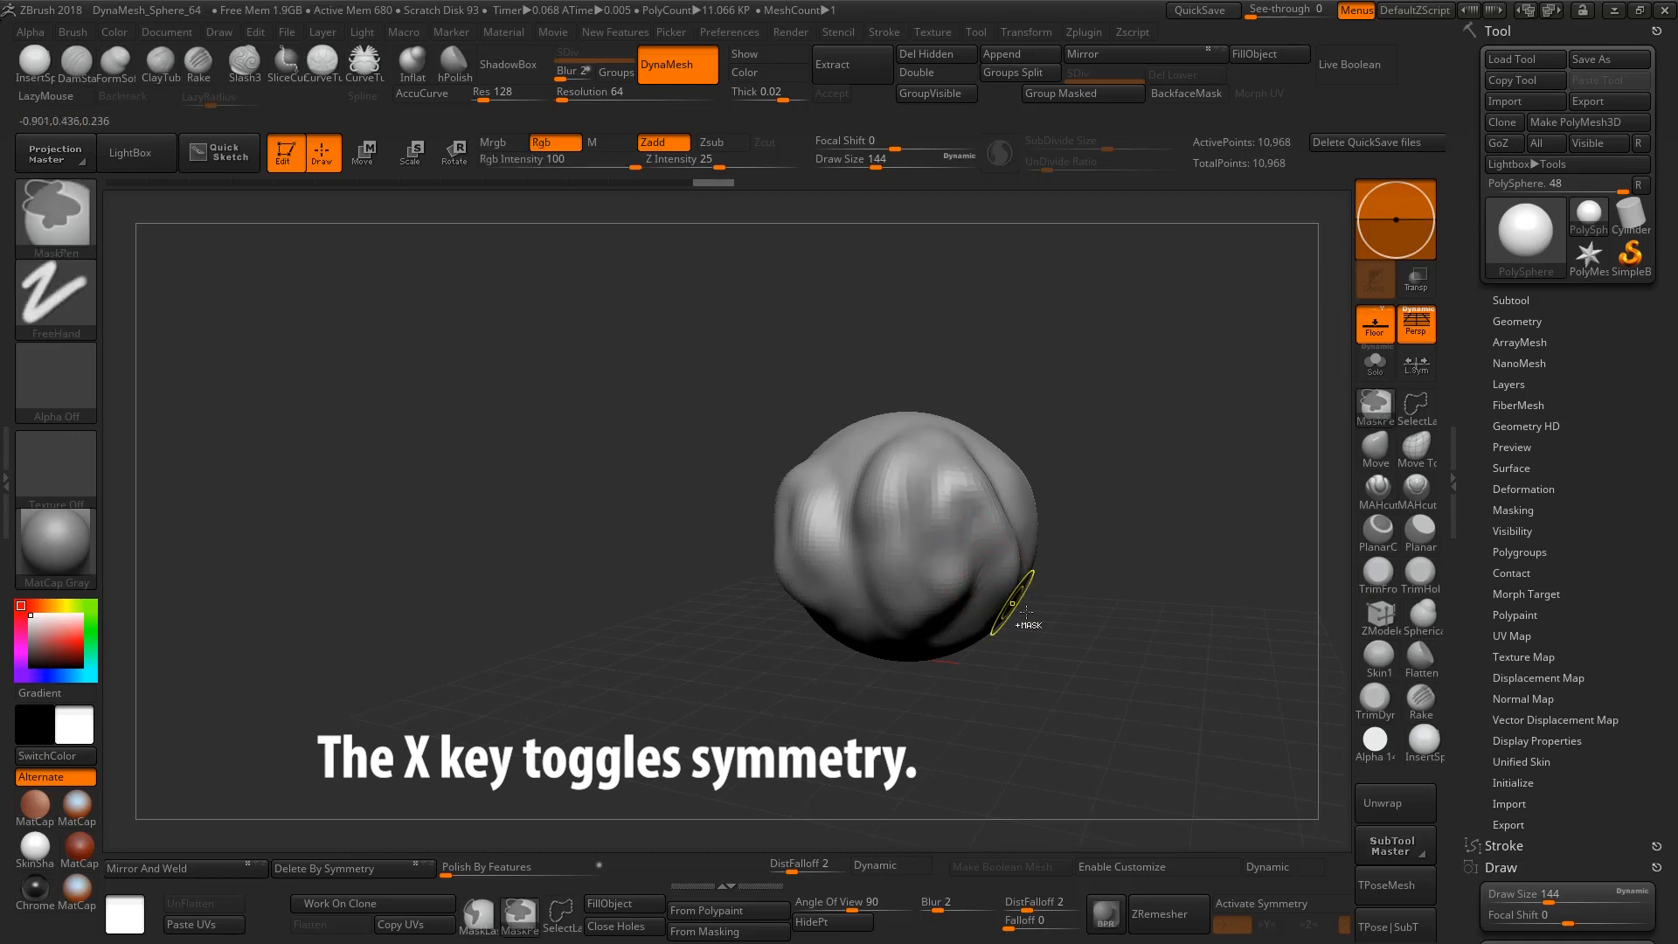
key("ctrl+z")
key("ctrl+z")
key("ctrl+z")
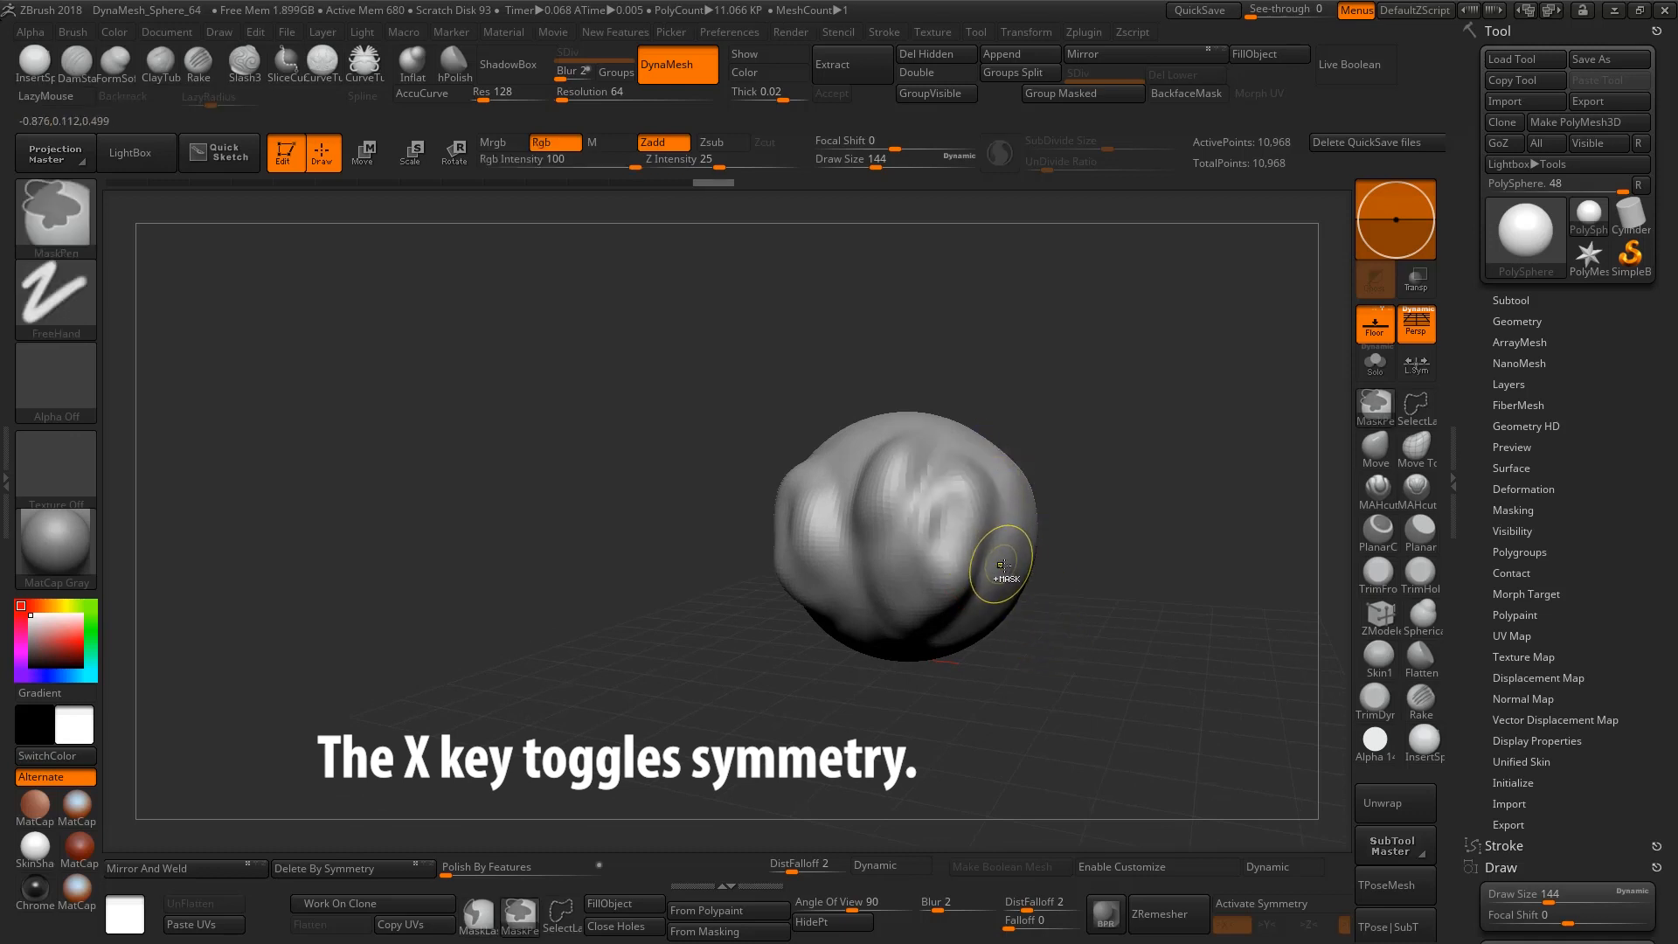
key("ctrl+z")
Try smoothing only one of the paired ridges with symmetry off and undo it
left_click_drag(1056, 615, 1068, 586, "shift")
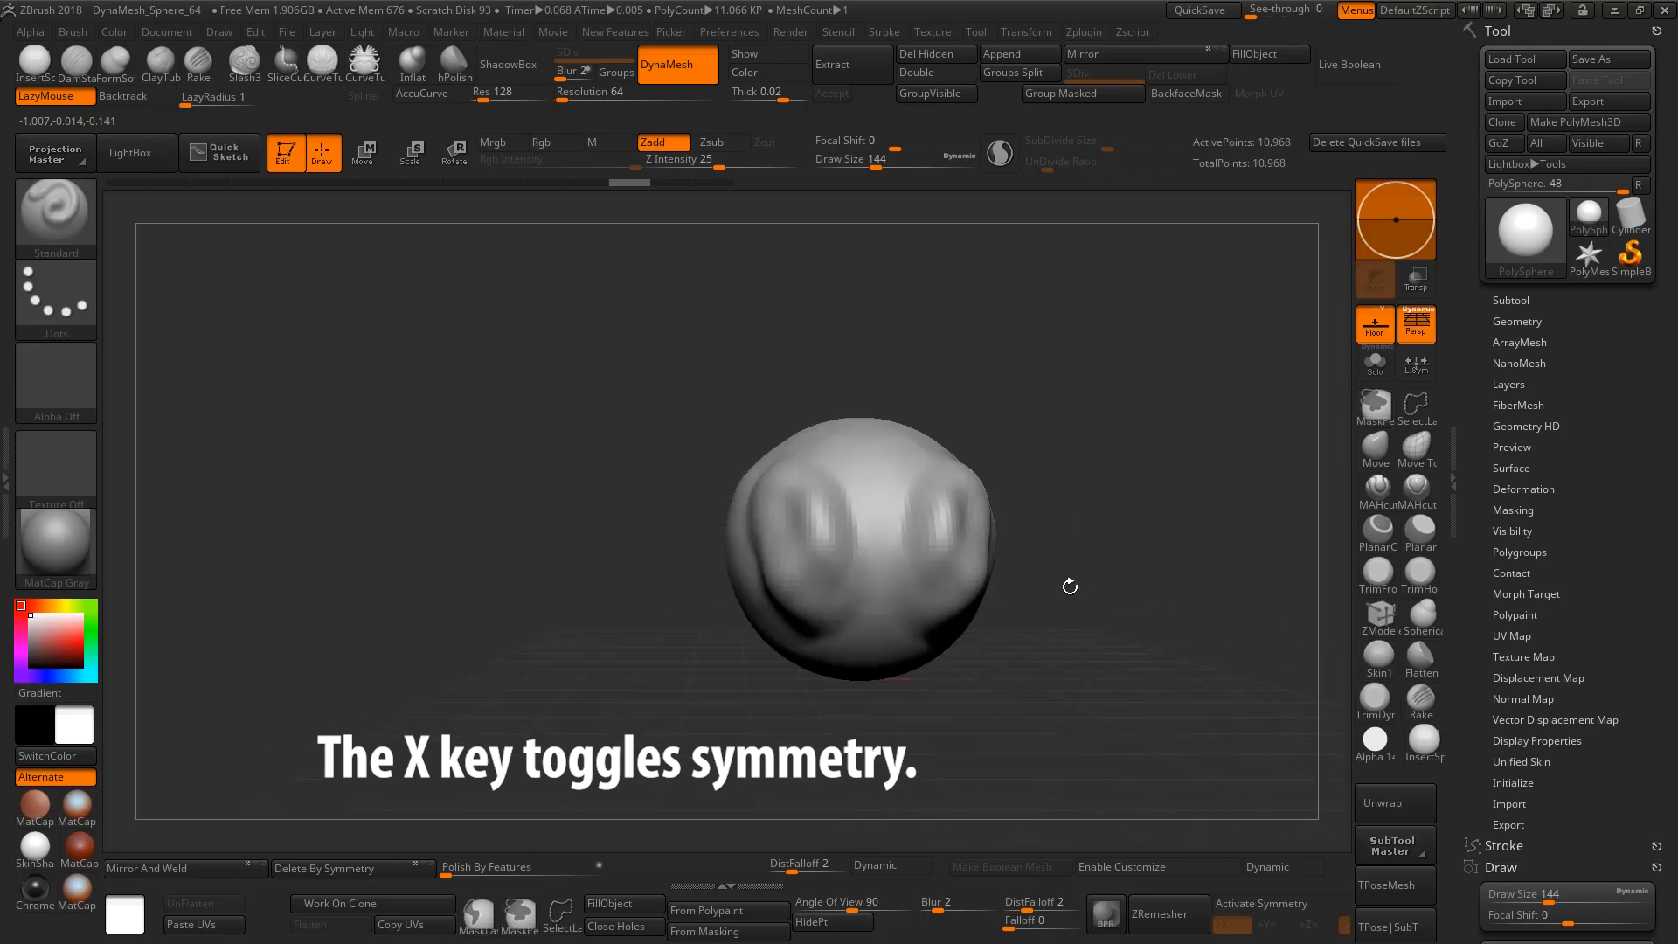
left_click_drag(940, 567, 947, 513, "shift")
left_click_drag(881, 589, 864, 588, "shift")
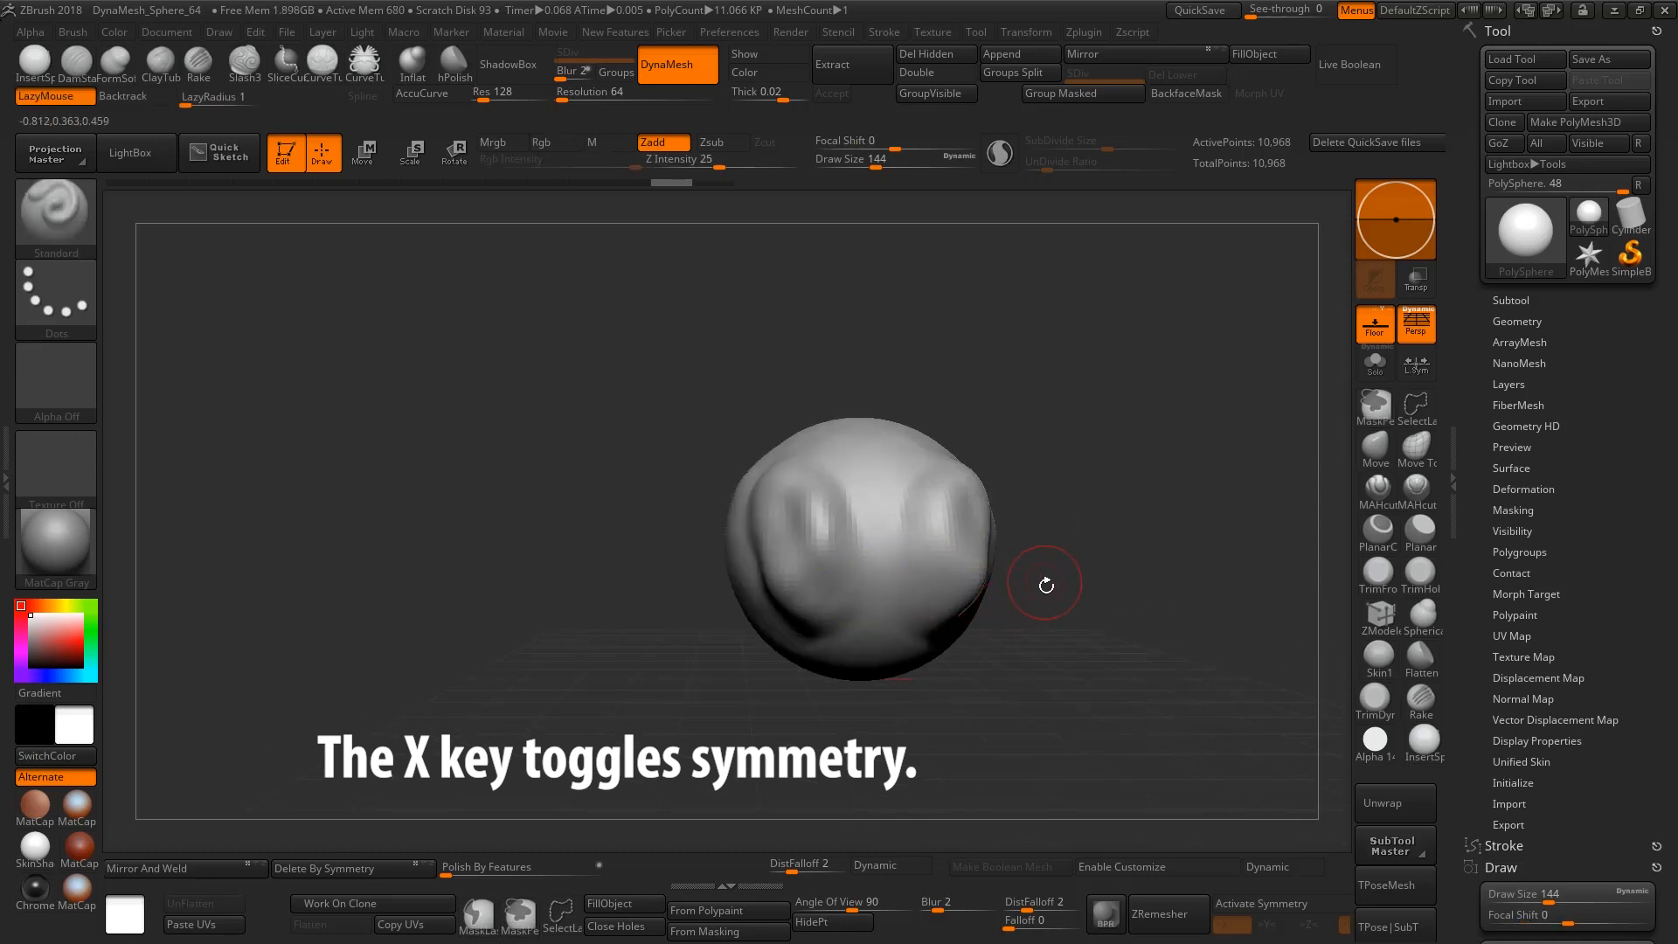
key("ctrl+z")
Turn X symmetry back on and sculpt mirrored vertical ridges down the middle of the sphere's front
key("x")
mouse_move(907, 522)
left_mouse_down()
mouse_move(910, 480)
mouse_move(908, 619)
left_mouse_up()
mouse_move(1058, 496)
left_mouse_down()
mouse_move(1040, 516)
mouse_move(1061, 496)
left_mouse_up()
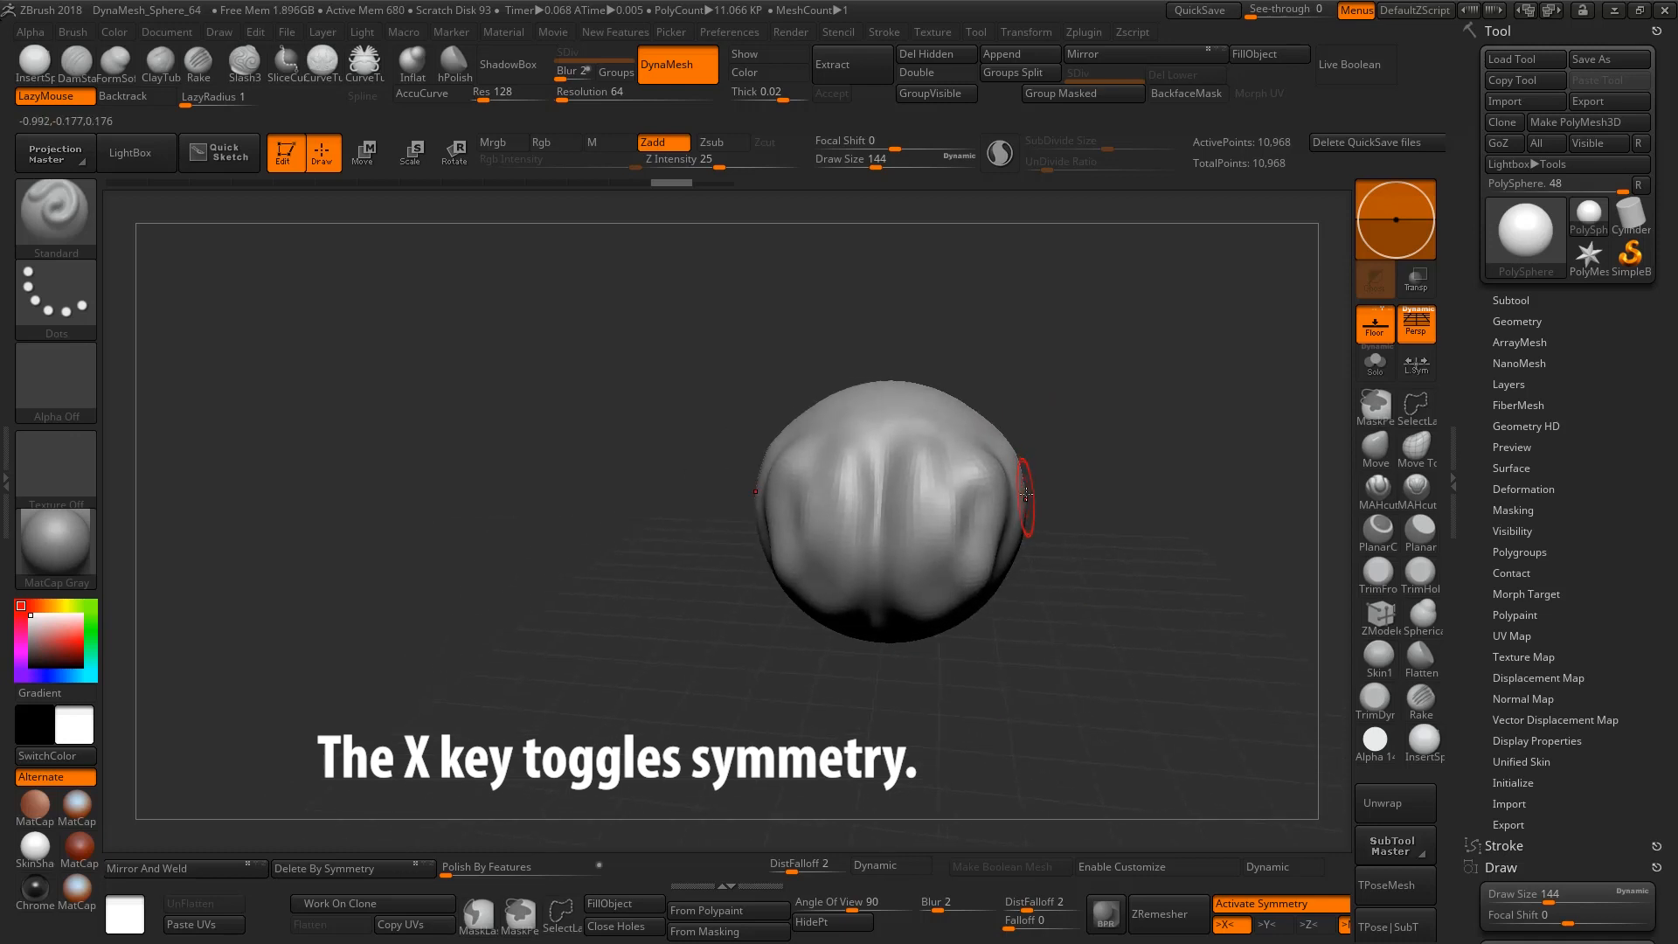
left_click_drag(1006, 728, 1046, 674)
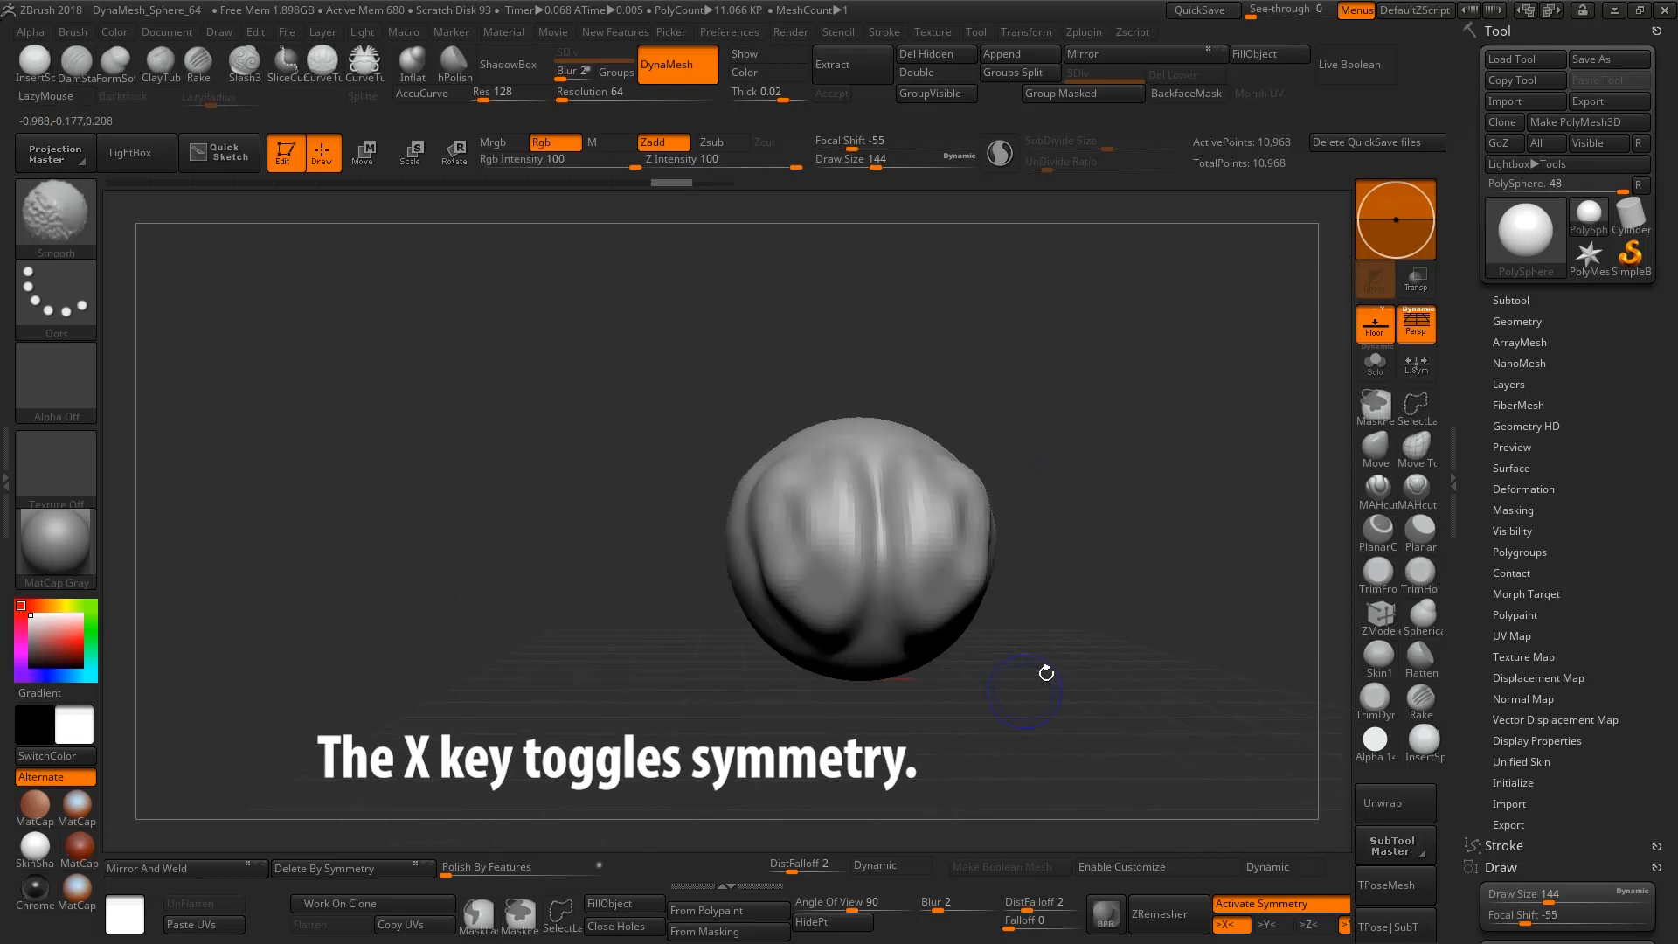
Smooth down the side ridges and the central groove on the front of the sphere
left_click_drag(1112, 586, 945, 600, "alt")
left_click_drag(960, 719, 1036, 769, "alt")
mouse_move(751, 681)
left_mouse_down("shift")
mouse_move(791, 668)
mouse_move(835, 612)
mouse_move(858, 526)
left_mouse_up("shift")
mouse_move(979, 742)
left_mouse_down()
mouse_move(1119, 750)
mouse_move(944, 753)
mouse_move(987, 754)
mouse_move(971, 746)
left_mouse_up()
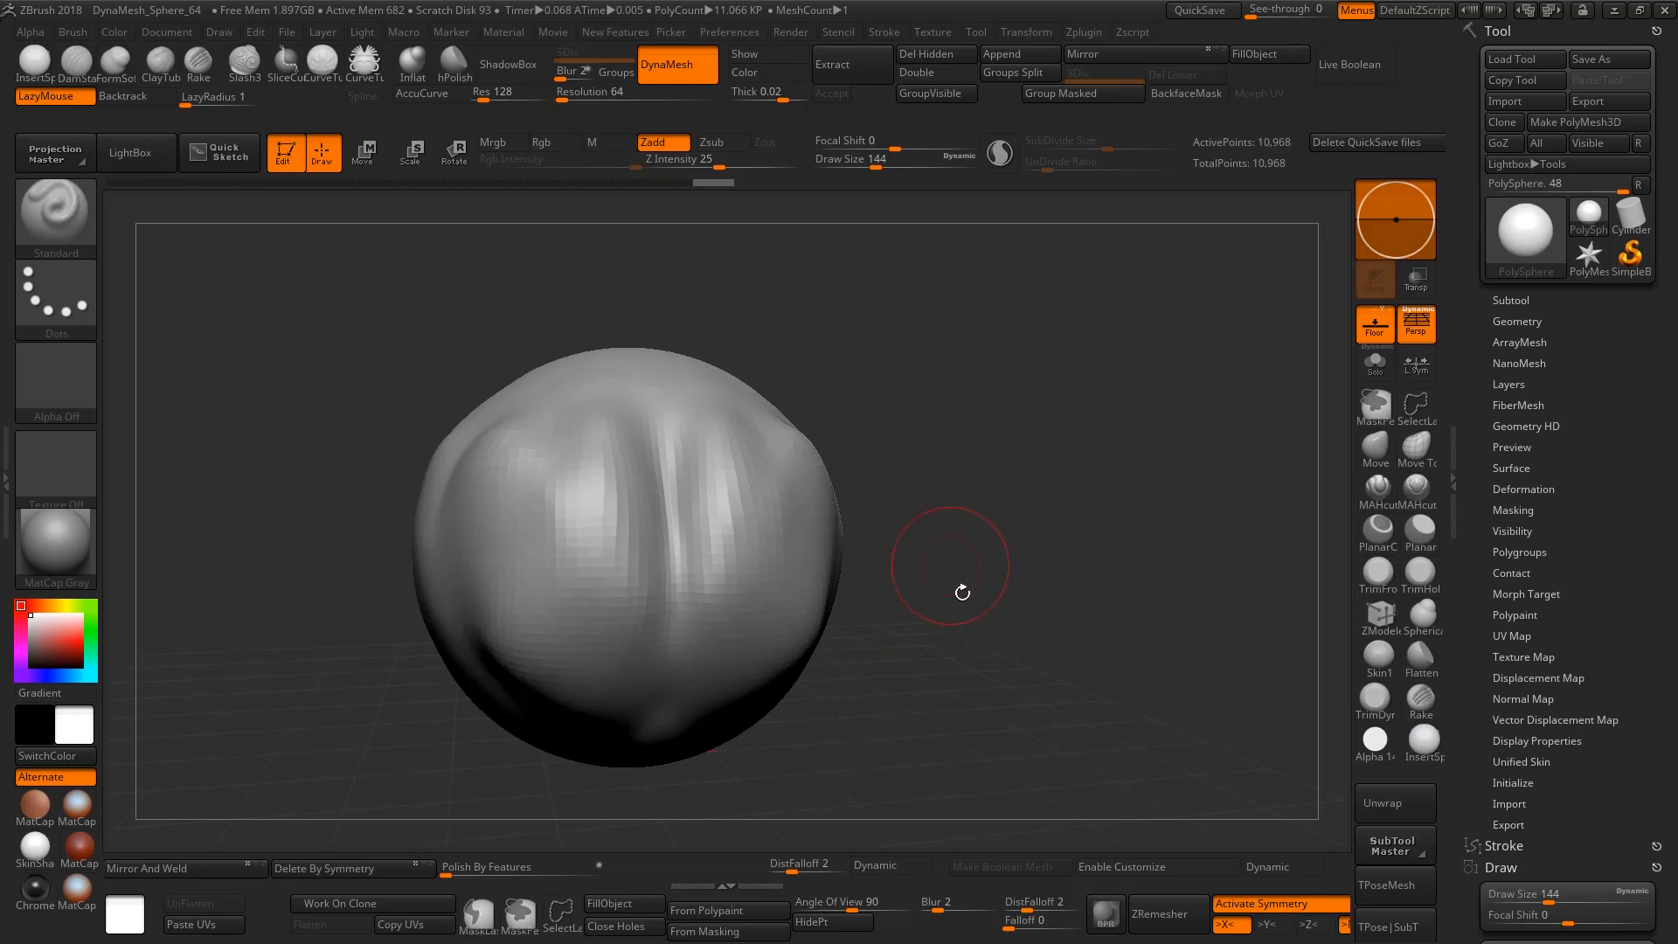
left_click_drag(963, 593, 940, 597)
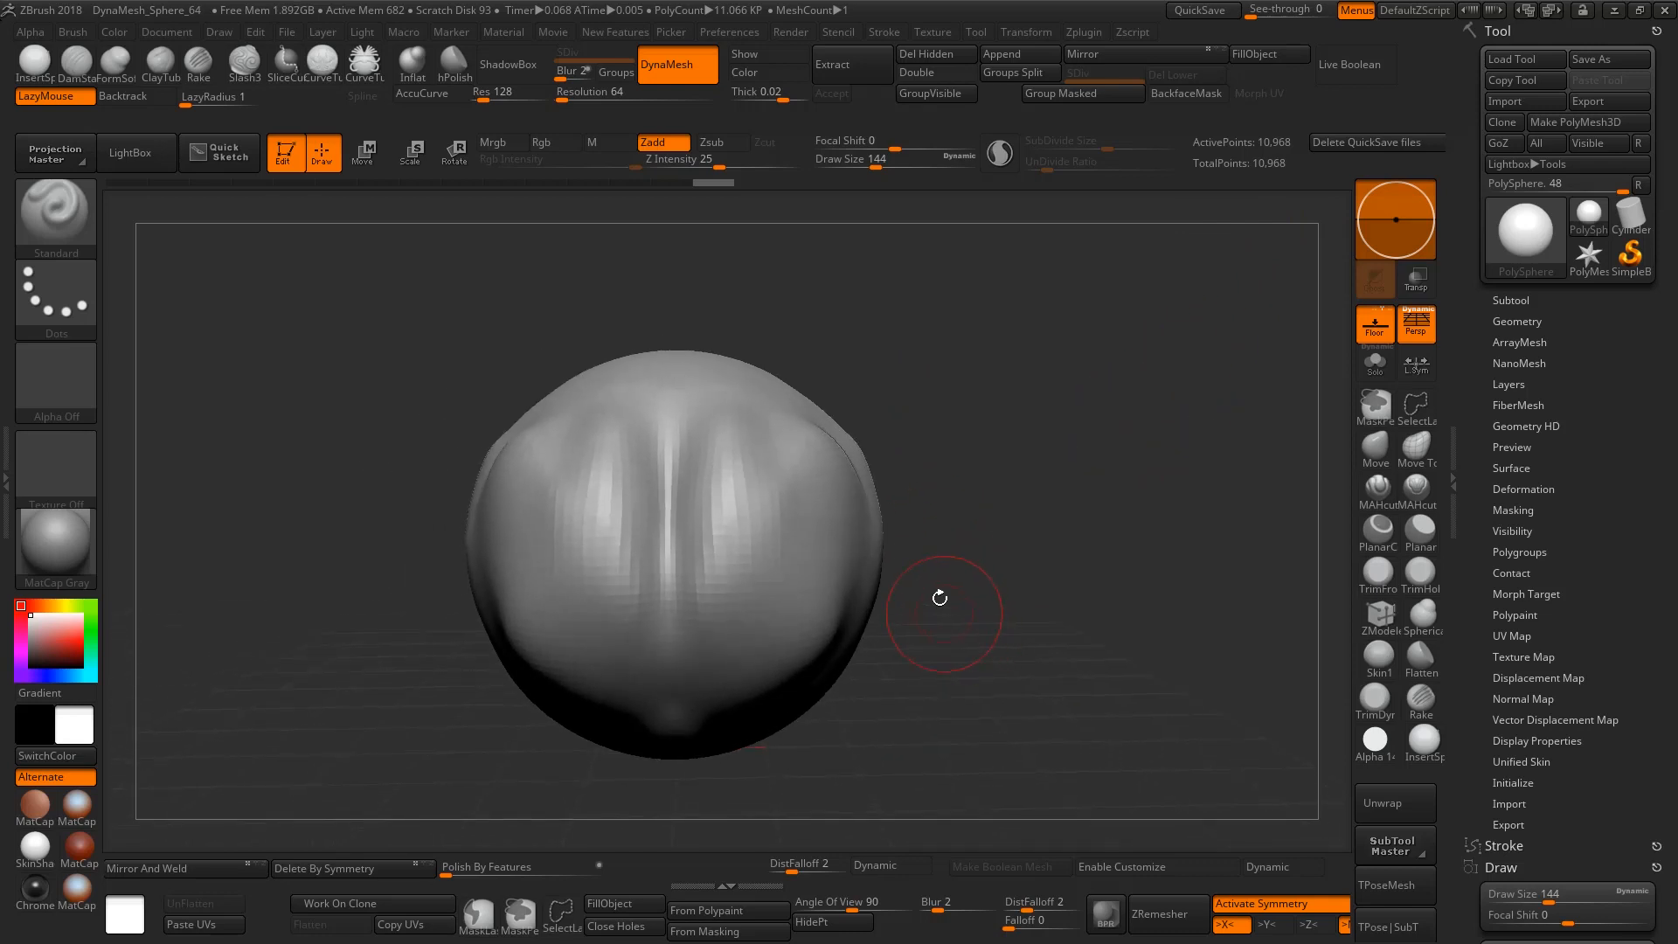
left_click_drag(1054, 645, 1055, 681)
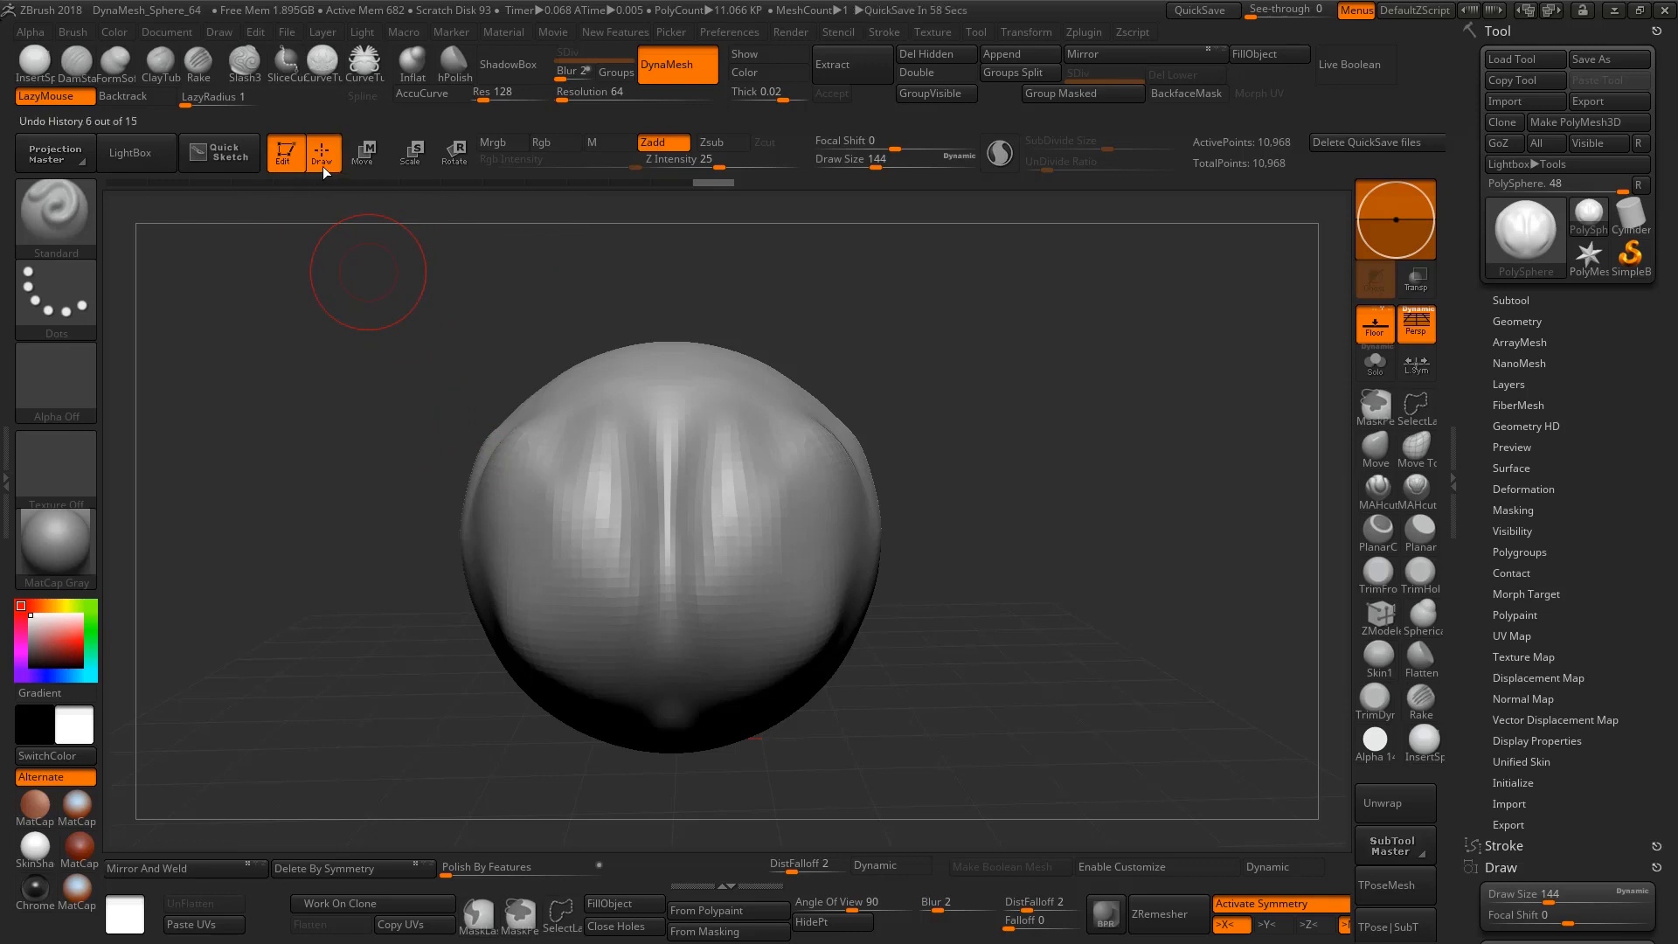
left_click_drag(987, 618, 961, 633)
mouse_move(710, 651)
left_mouse_down()
mouse_move(678, 516)
mouse_move(668, 647)
left_mouse_up()
key("shift")
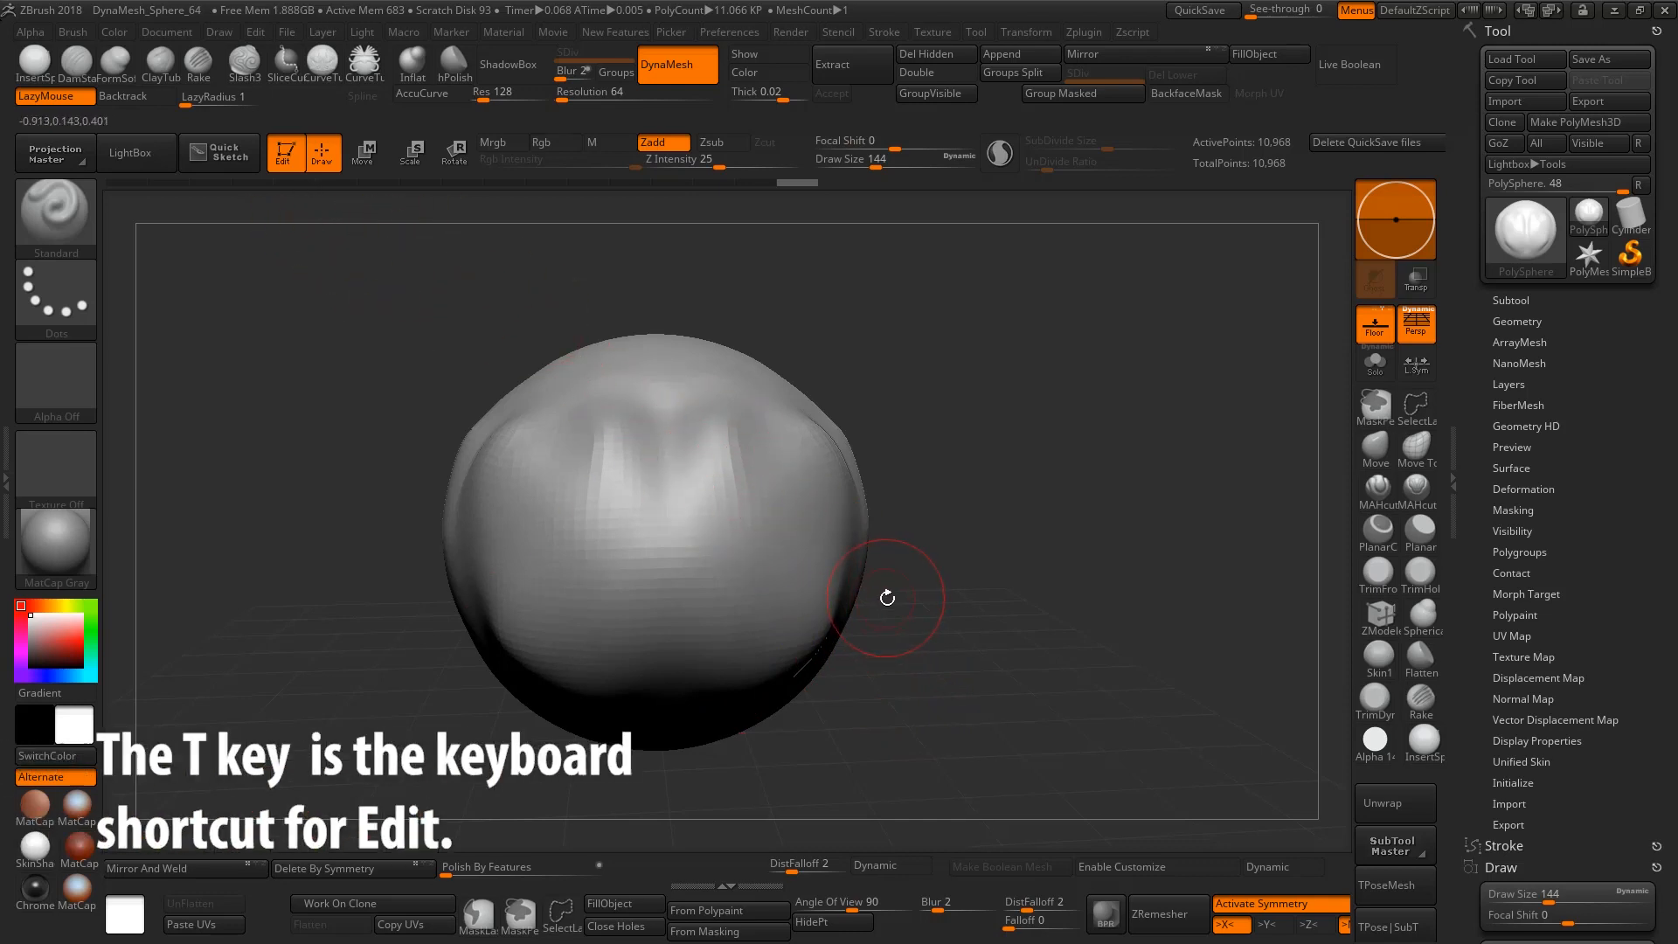
Turn off Edit mode and draw several copies of the model in various sizes around the original on the canvas
key("t")
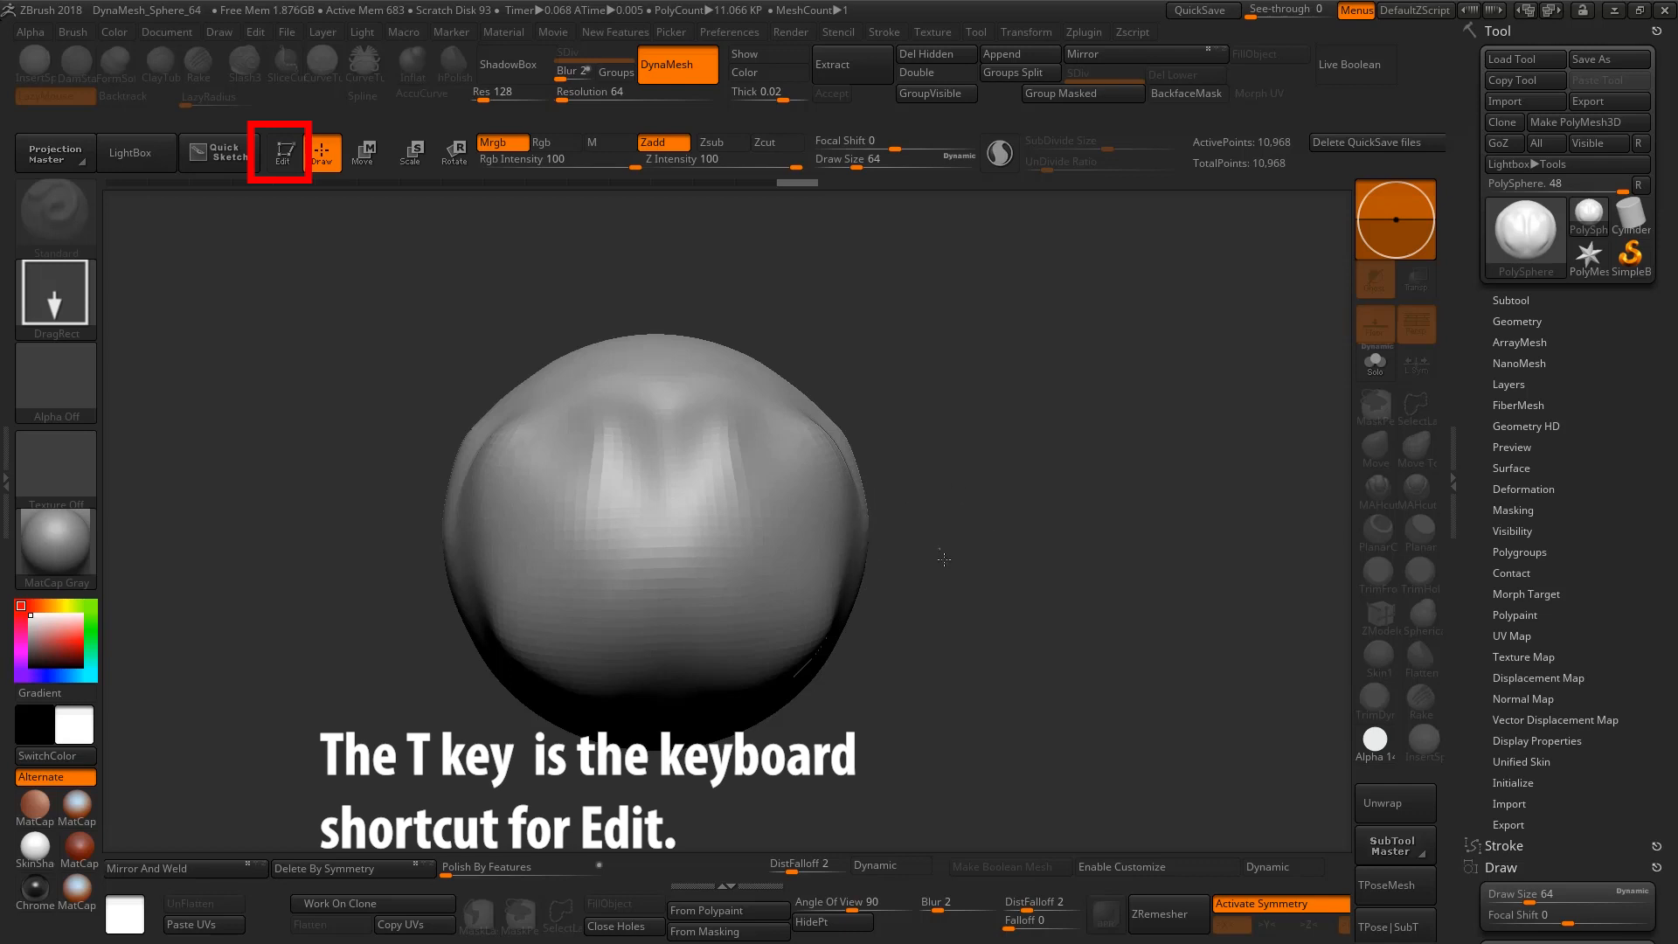
mouse_move(941, 565)
left_mouse_down()
mouse_move(970, 639)
mouse_move(1012, 382)
mouse_move(1038, 408)
mouse_move(1053, 638)
left_mouse_up()
left_click_drag(1164, 480, 1123, 721)
left_click_drag(1062, 641, 1035, 774)
left_click_drag(885, 654, 884, 795)
left_click_drag(573, 653, 629, 743)
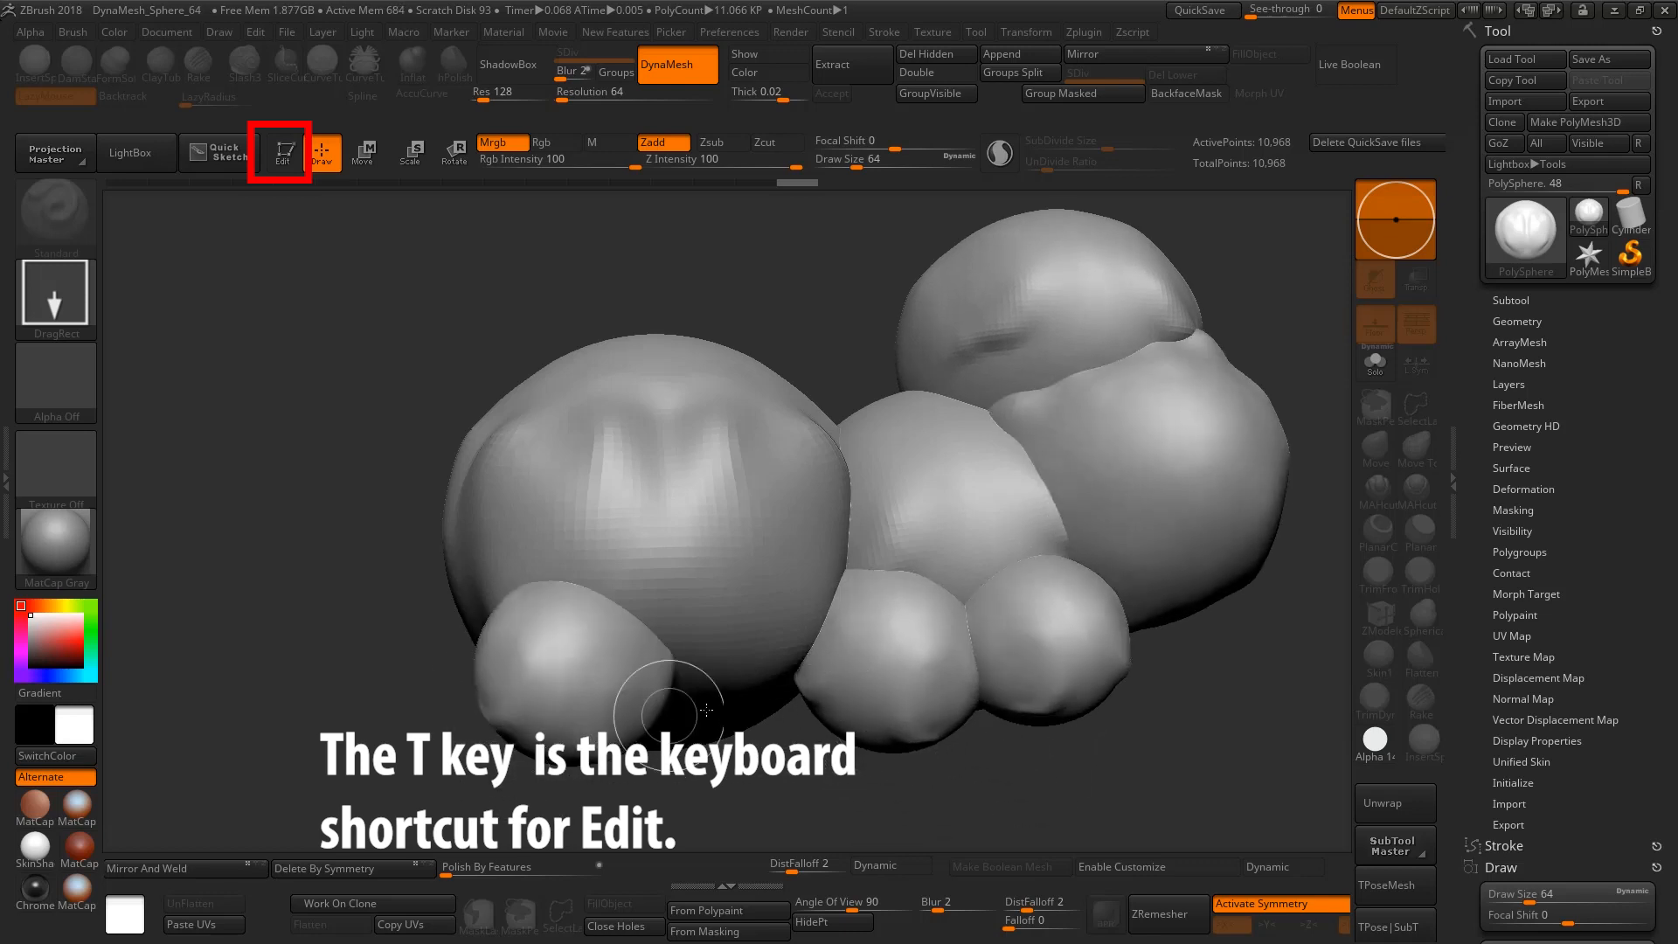
mouse_move(730, 675)
left_mouse_down()
mouse_move(769, 743)
mouse_move(854, 749)
left_mouse_up()
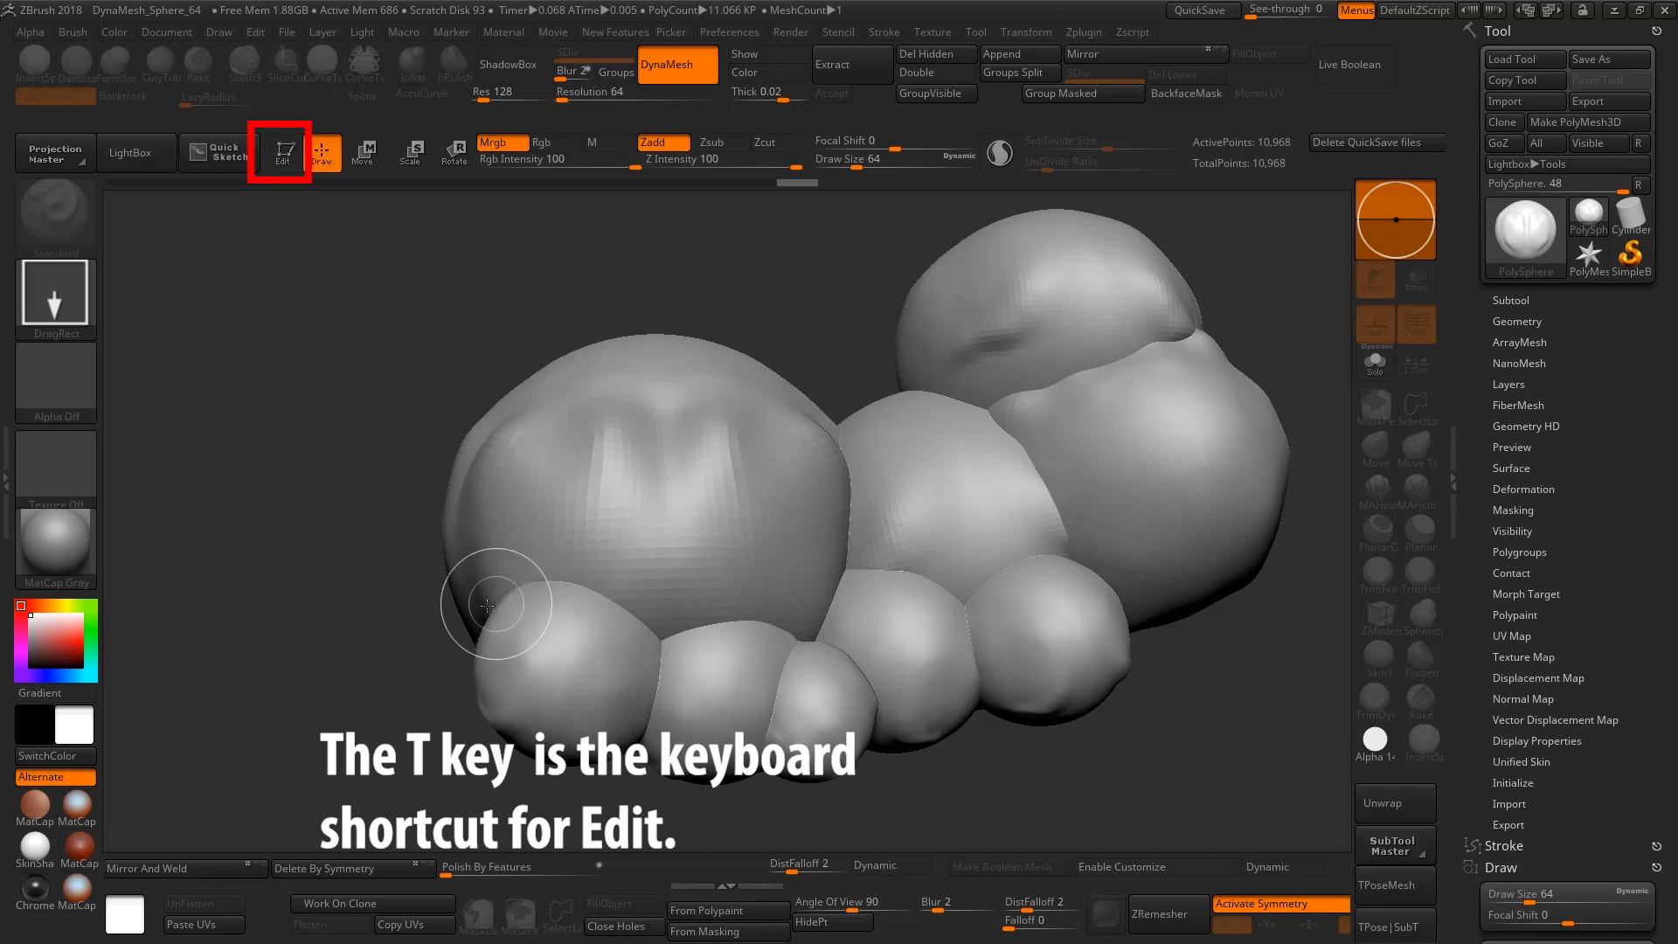
left_click_drag(516, 606, 419, 695)
left_click_drag(444, 430, 412, 664)
mouse_move(240, 568)
left_mouse_down()
mouse_move(250, 664)
mouse_move(540, 791)
left_mouse_up()
left_click_drag(681, 750, 689, 806)
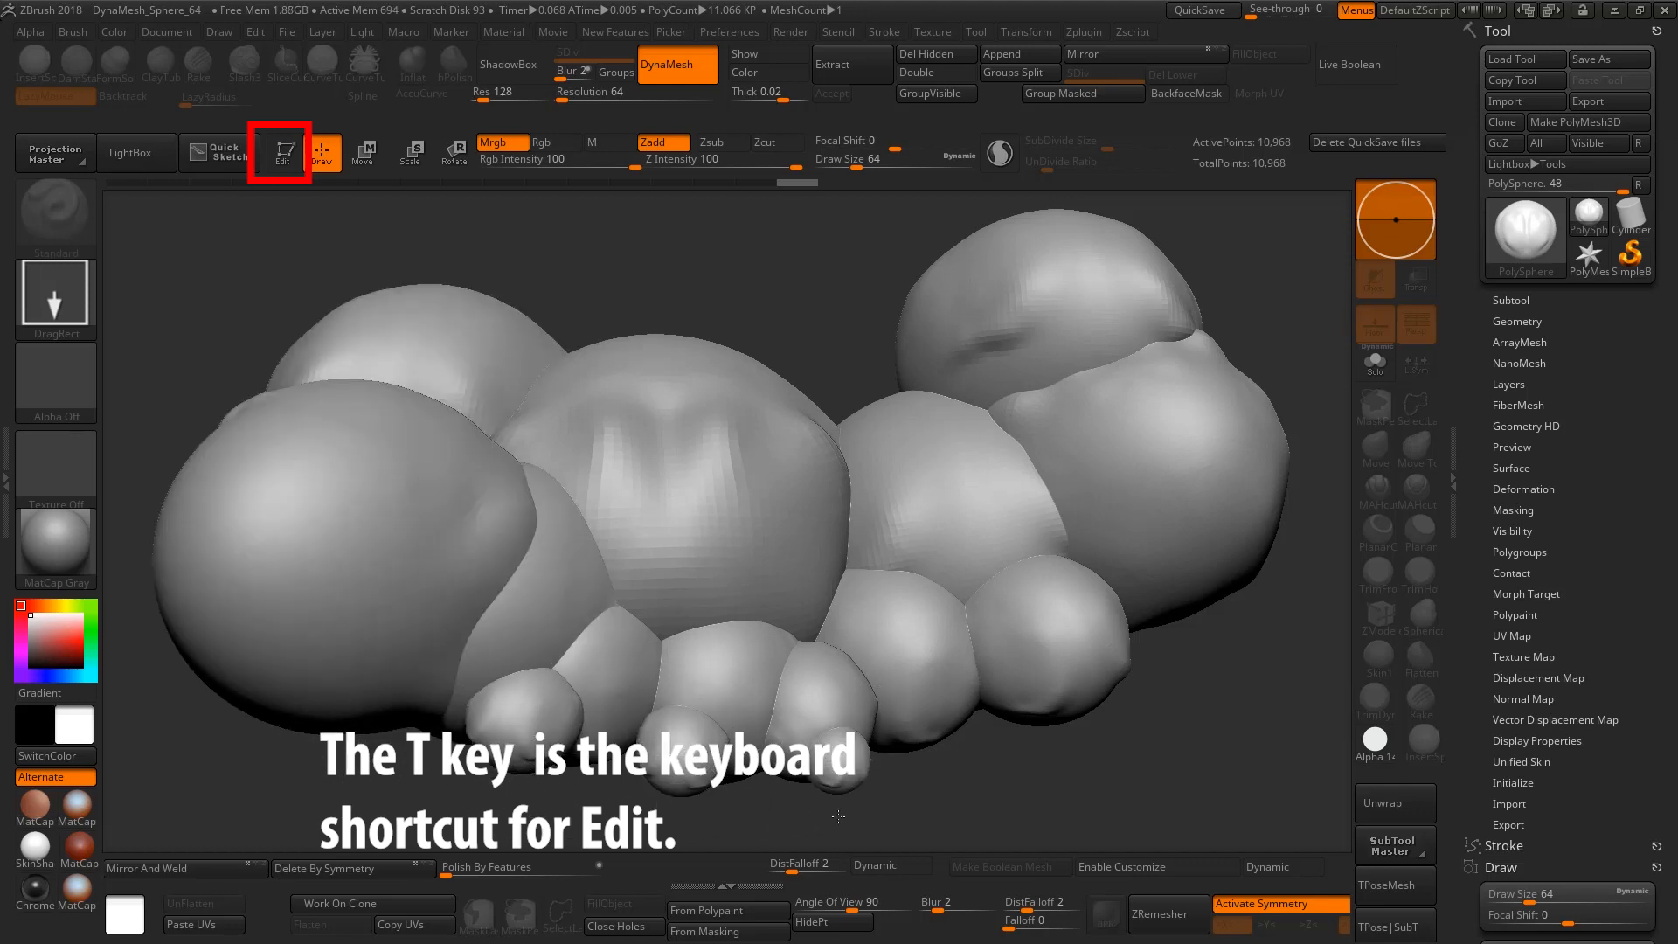
left_click_drag(840, 761, 846, 809)
left_click_drag(923, 755, 928, 814)
left_click_drag(1003, 713, 1001, 785)
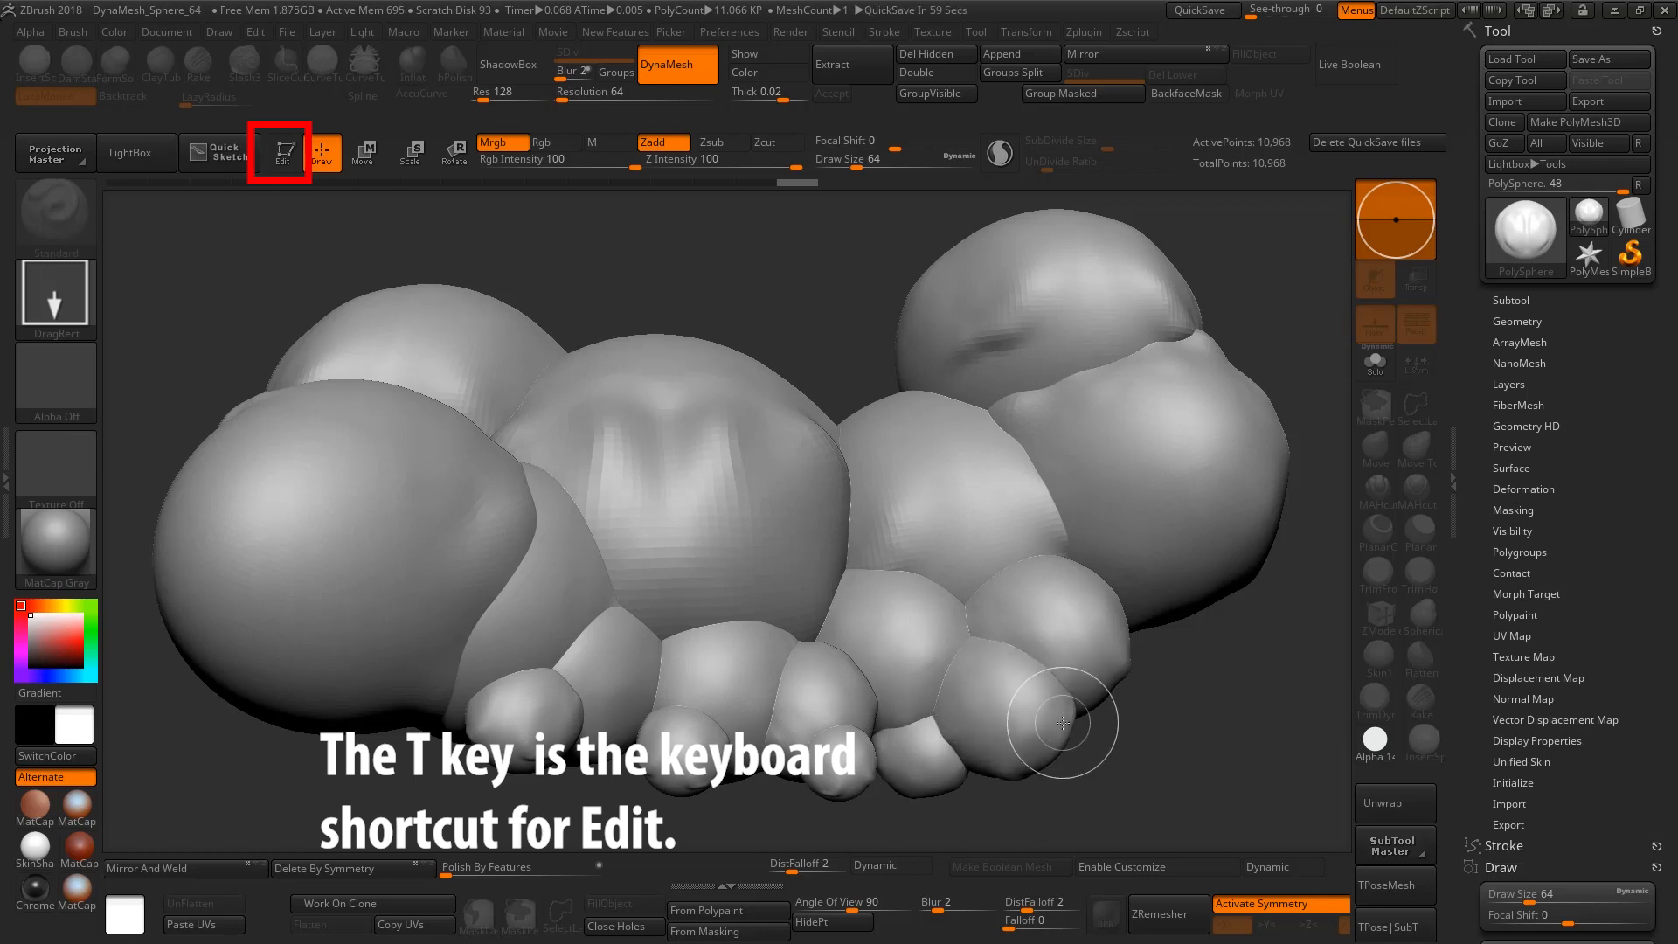
With Edit mode on again, clear the leftover copies from the canvas and frame the active model
key("t")
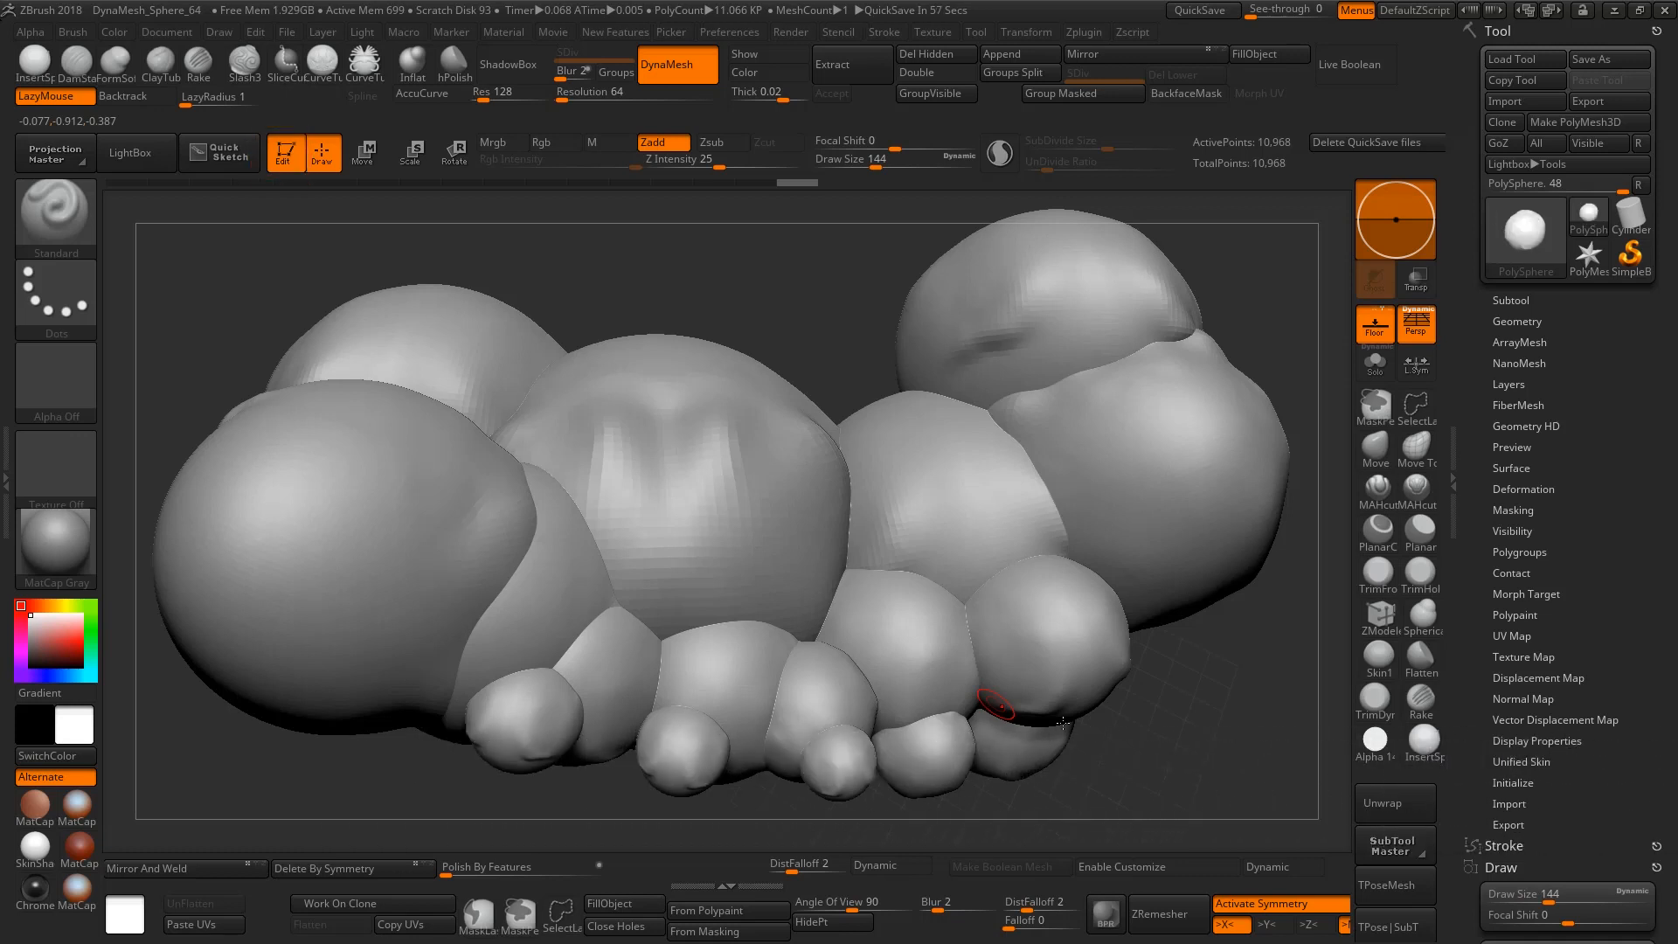
key("ctrl")
key("ctrl+n")
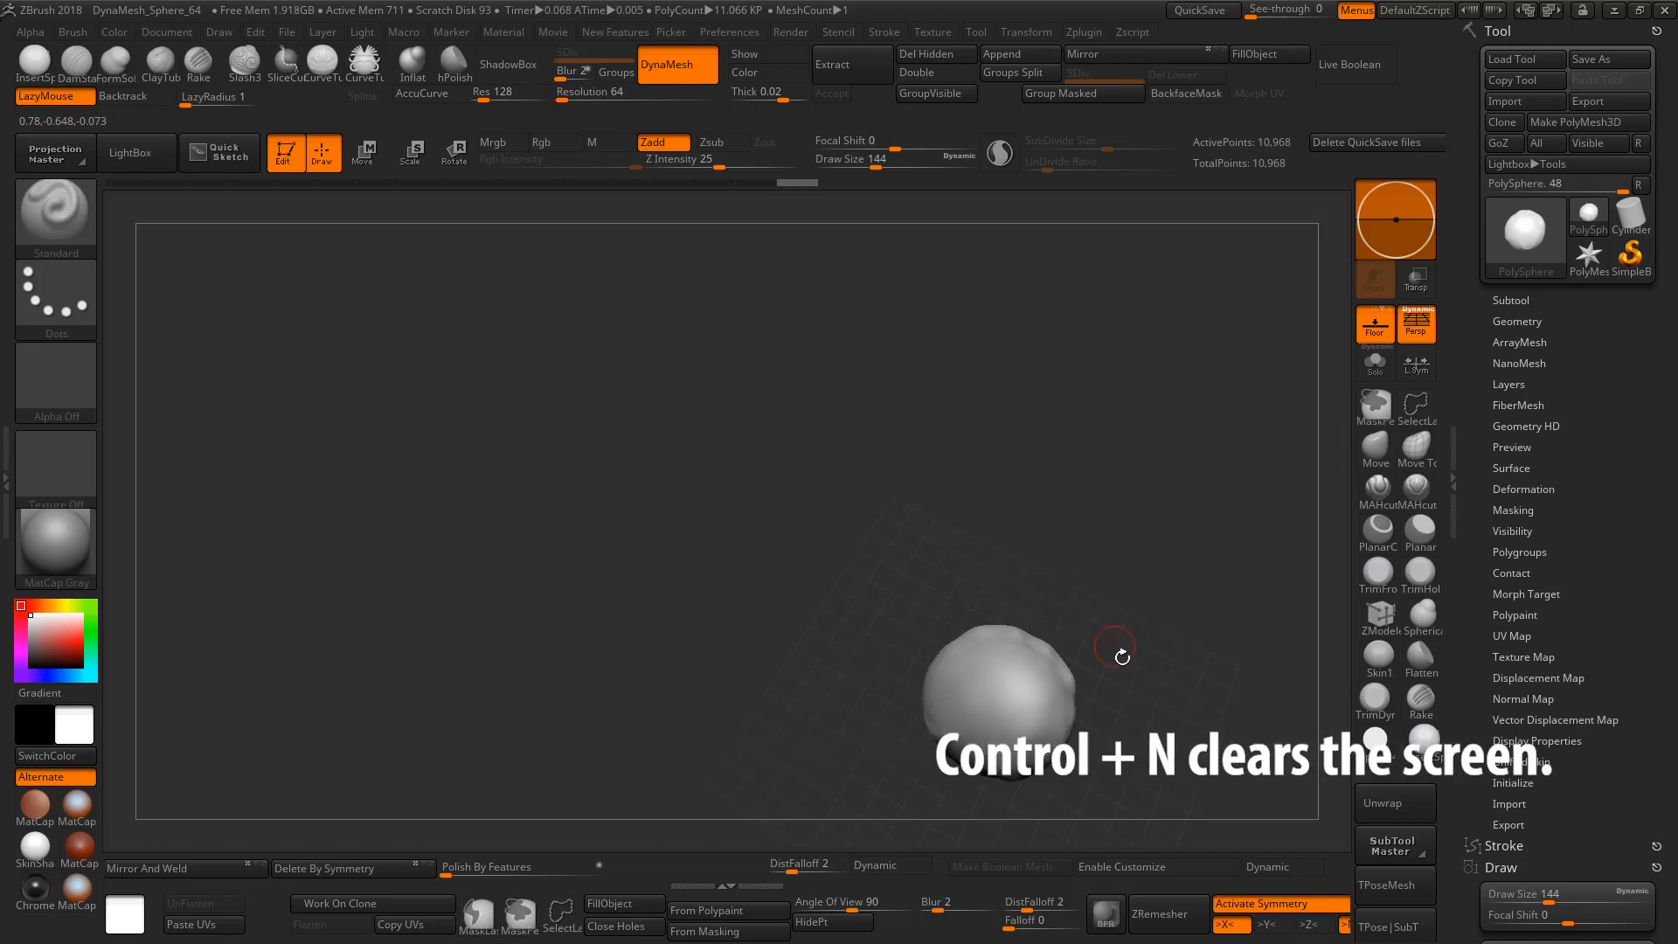
key("f")
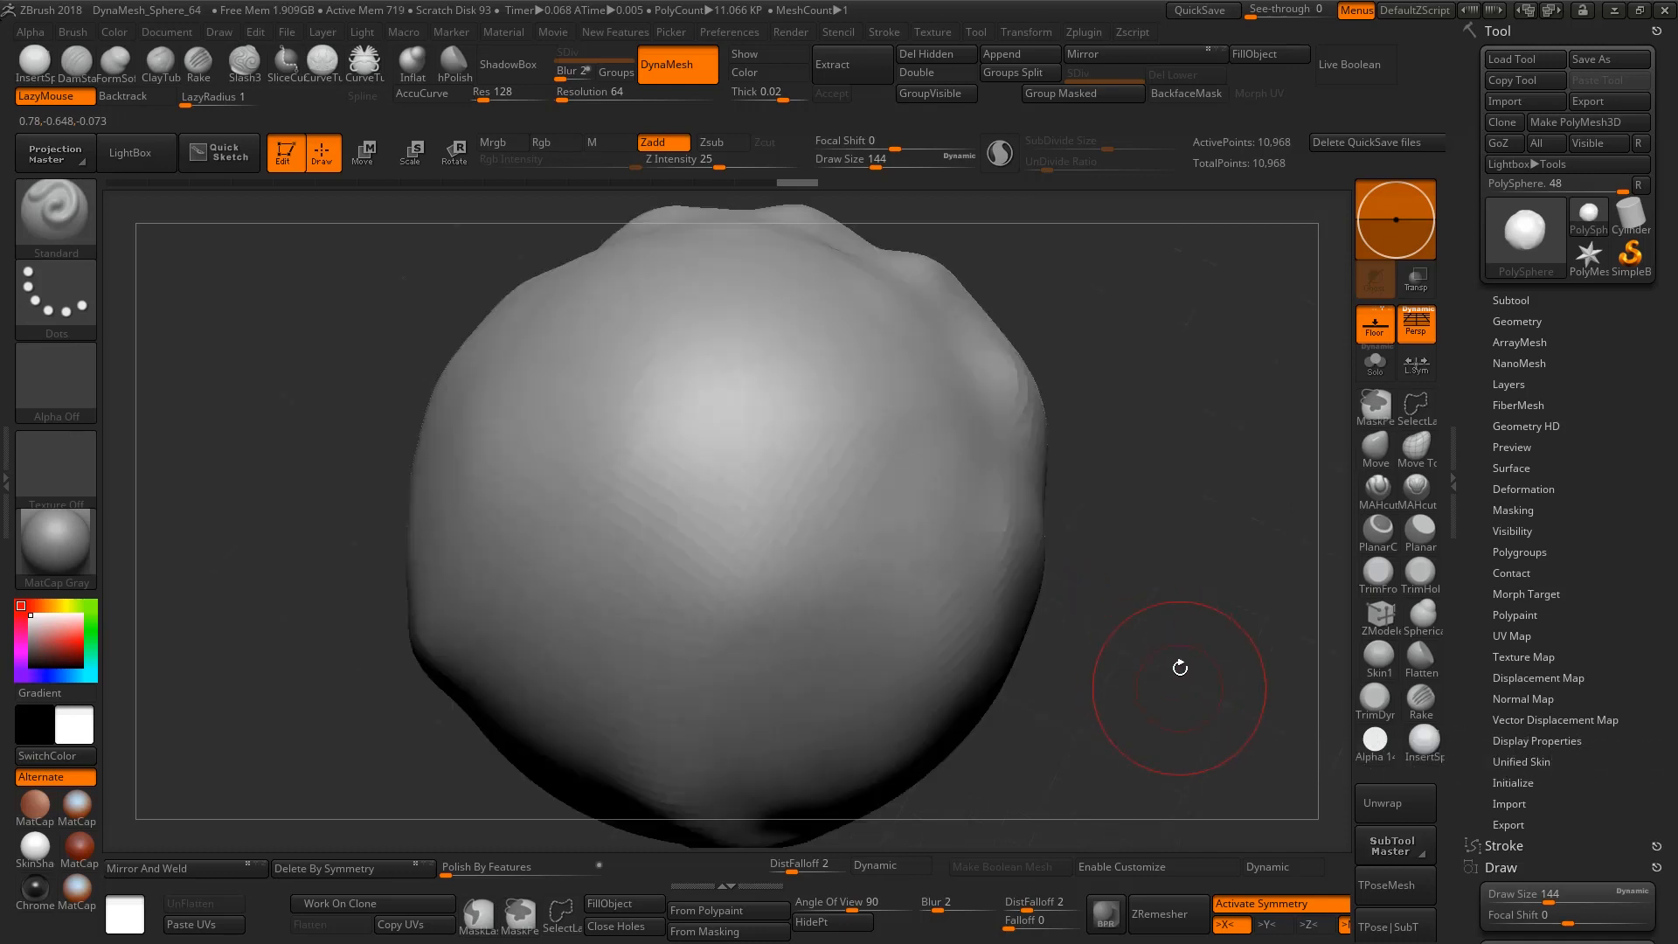
left_click_drag(1180, 668, 1075, 646)
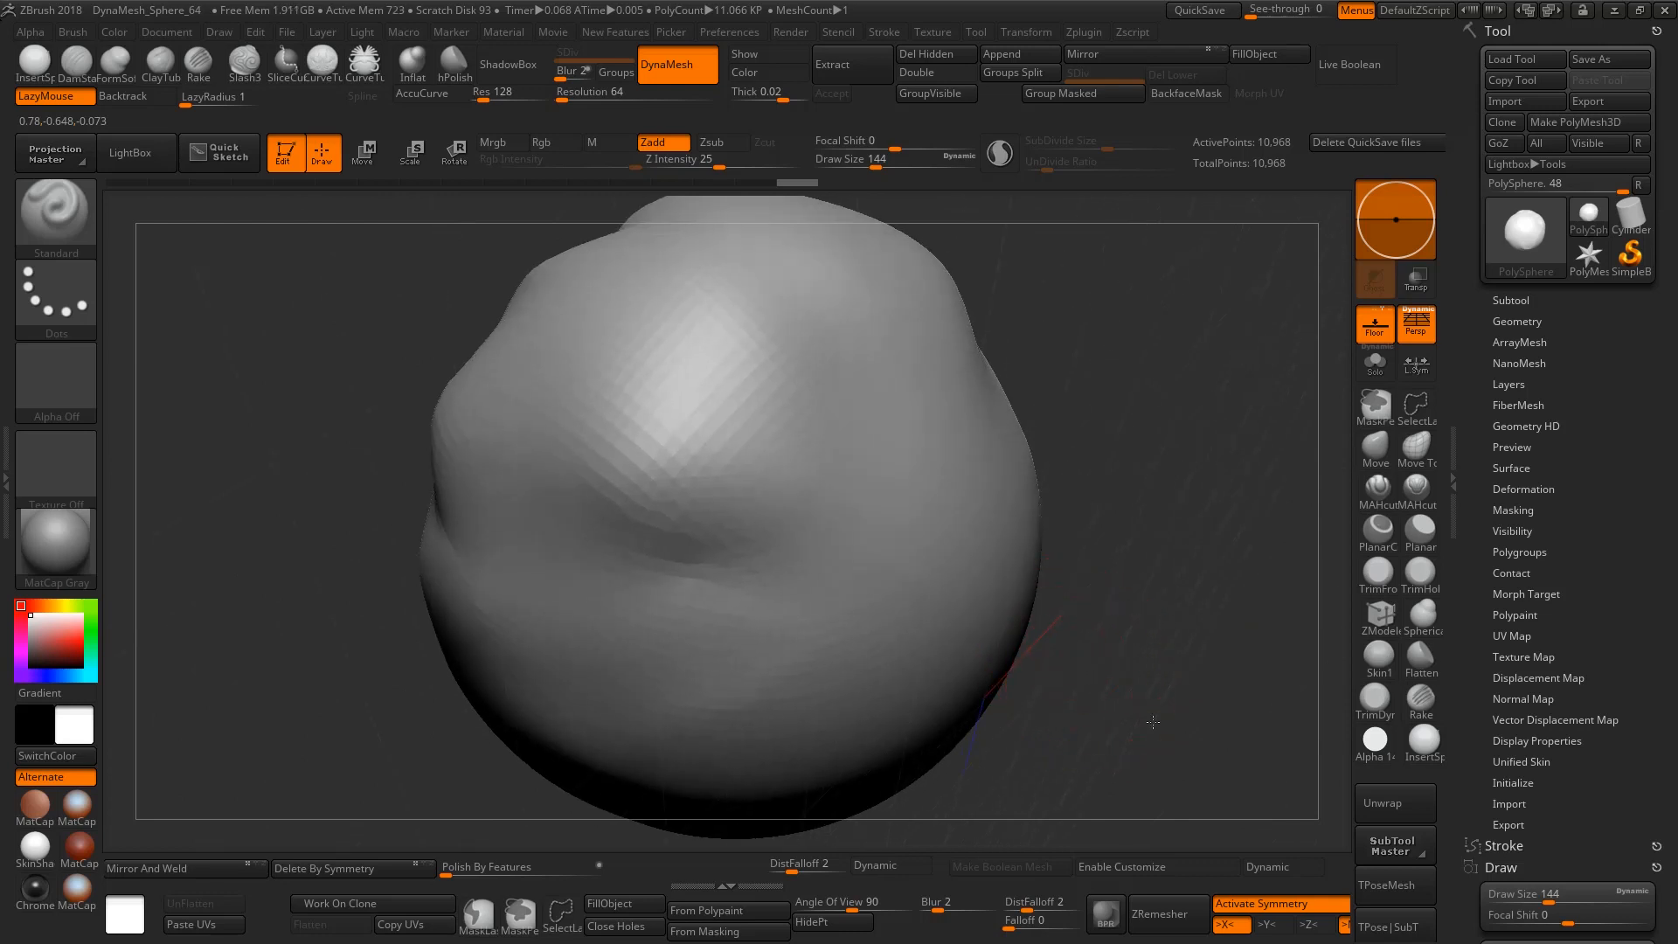
mouse_move(1153, 722)
left_mouse_down()
mouse_move(1124, 734)
mouse_move(1124, 674)
mouse_move(1098, 651)
mouse_move(1132, 662)
mouse_move(1098, 682)
mouse_move(1134, 672)
left_mouse_up()
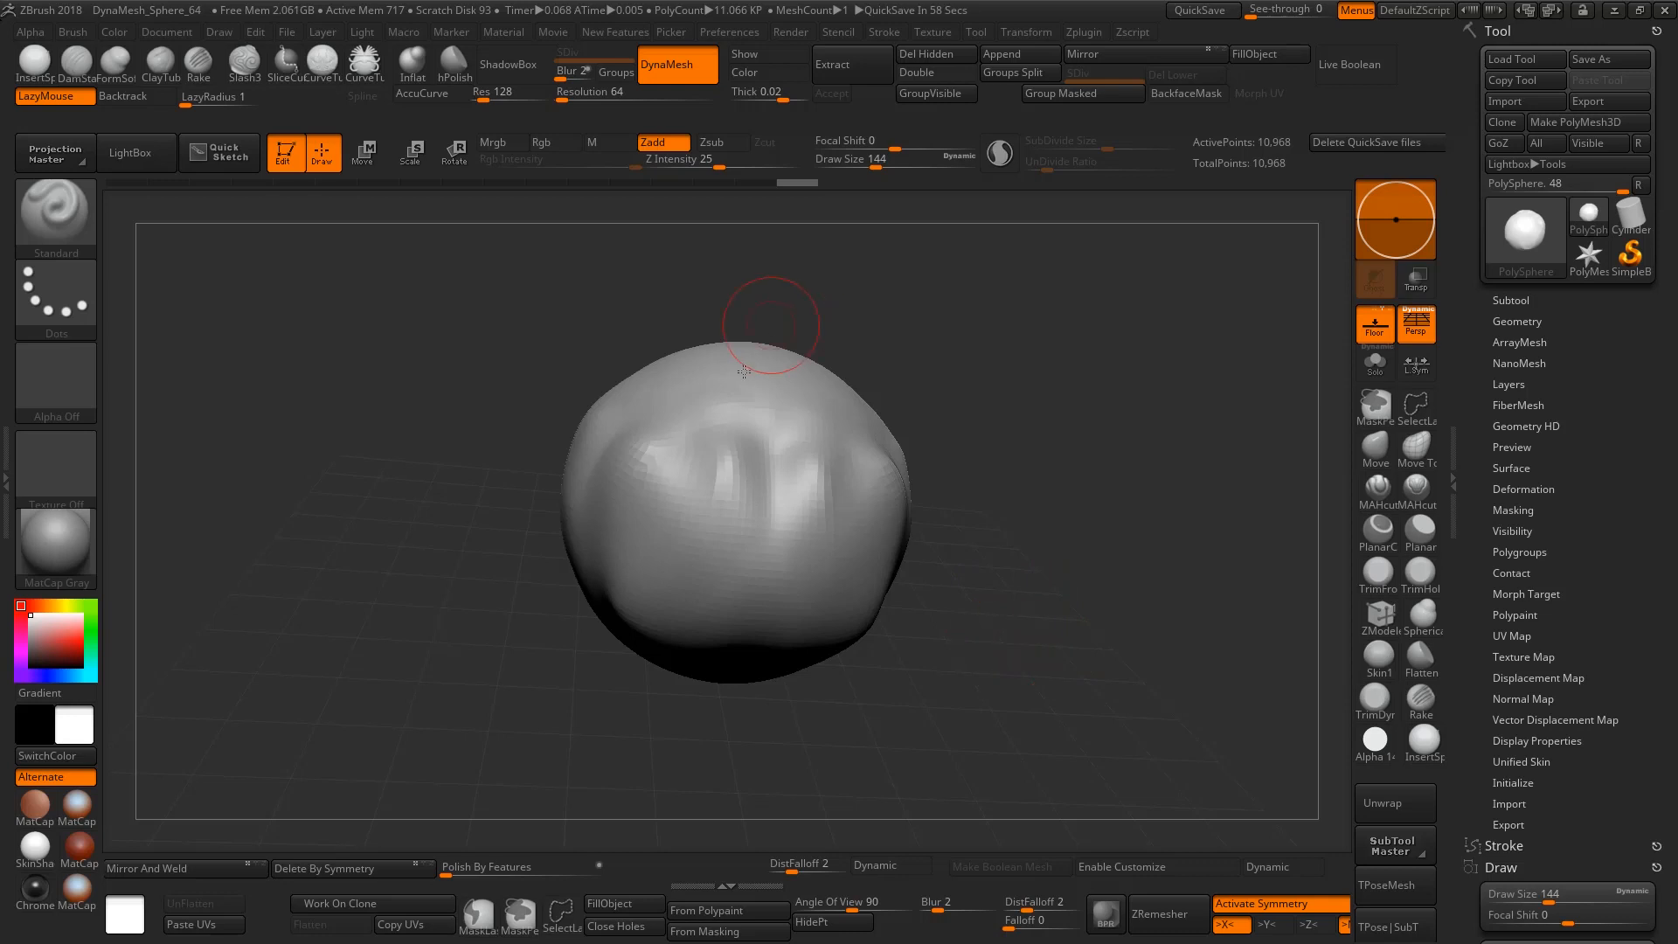
Smooth away the ridges on the sphere's front and sculpt new mirrored ridges there with the Standard brush
mouse_move(963, 588)
left_mouse_down()
mouse_move(970, 637)
mouse_move(843, 673)
left_mouse_up()
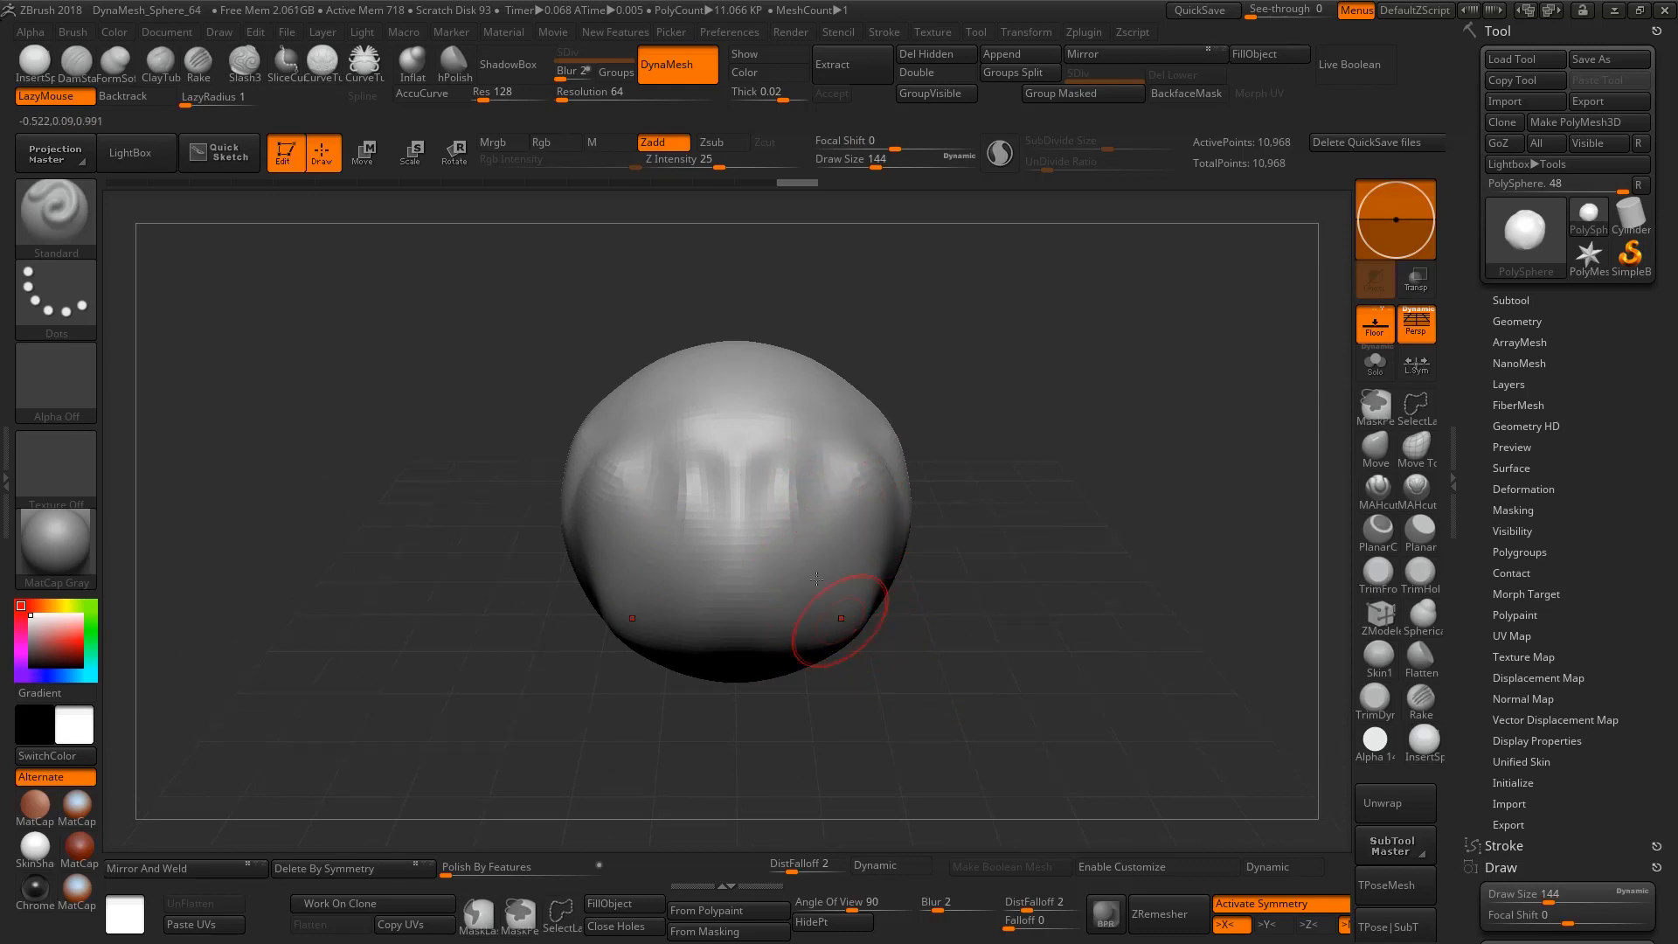
key("shift")
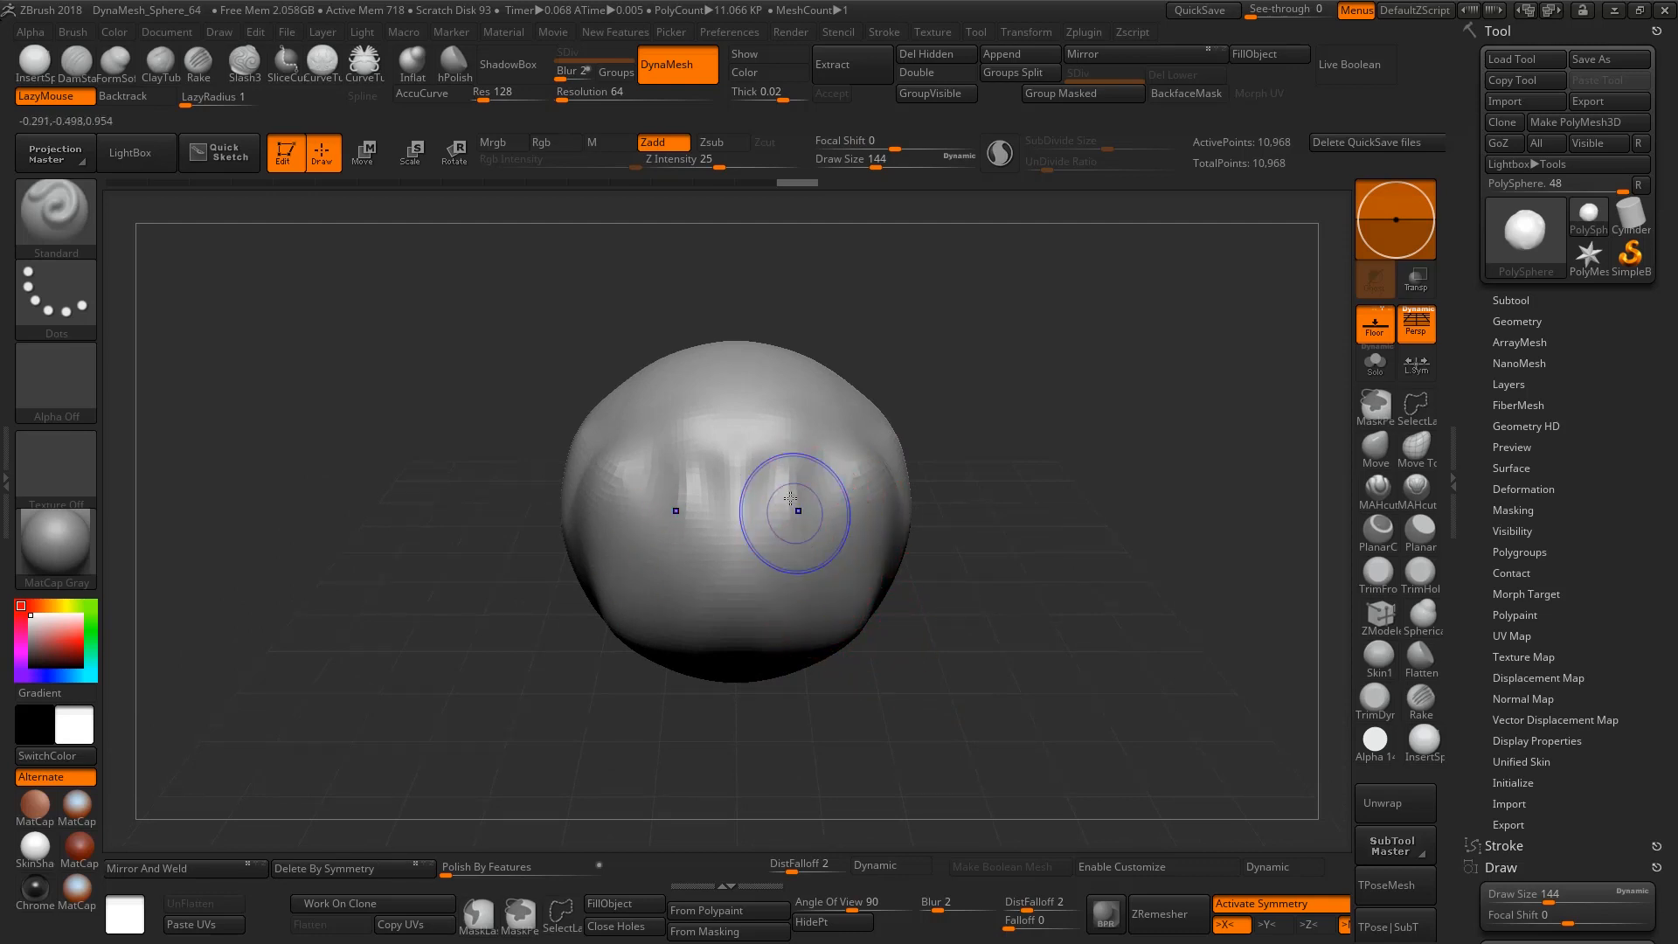
left_click_drag(811, 512, 808, 489, "shift")
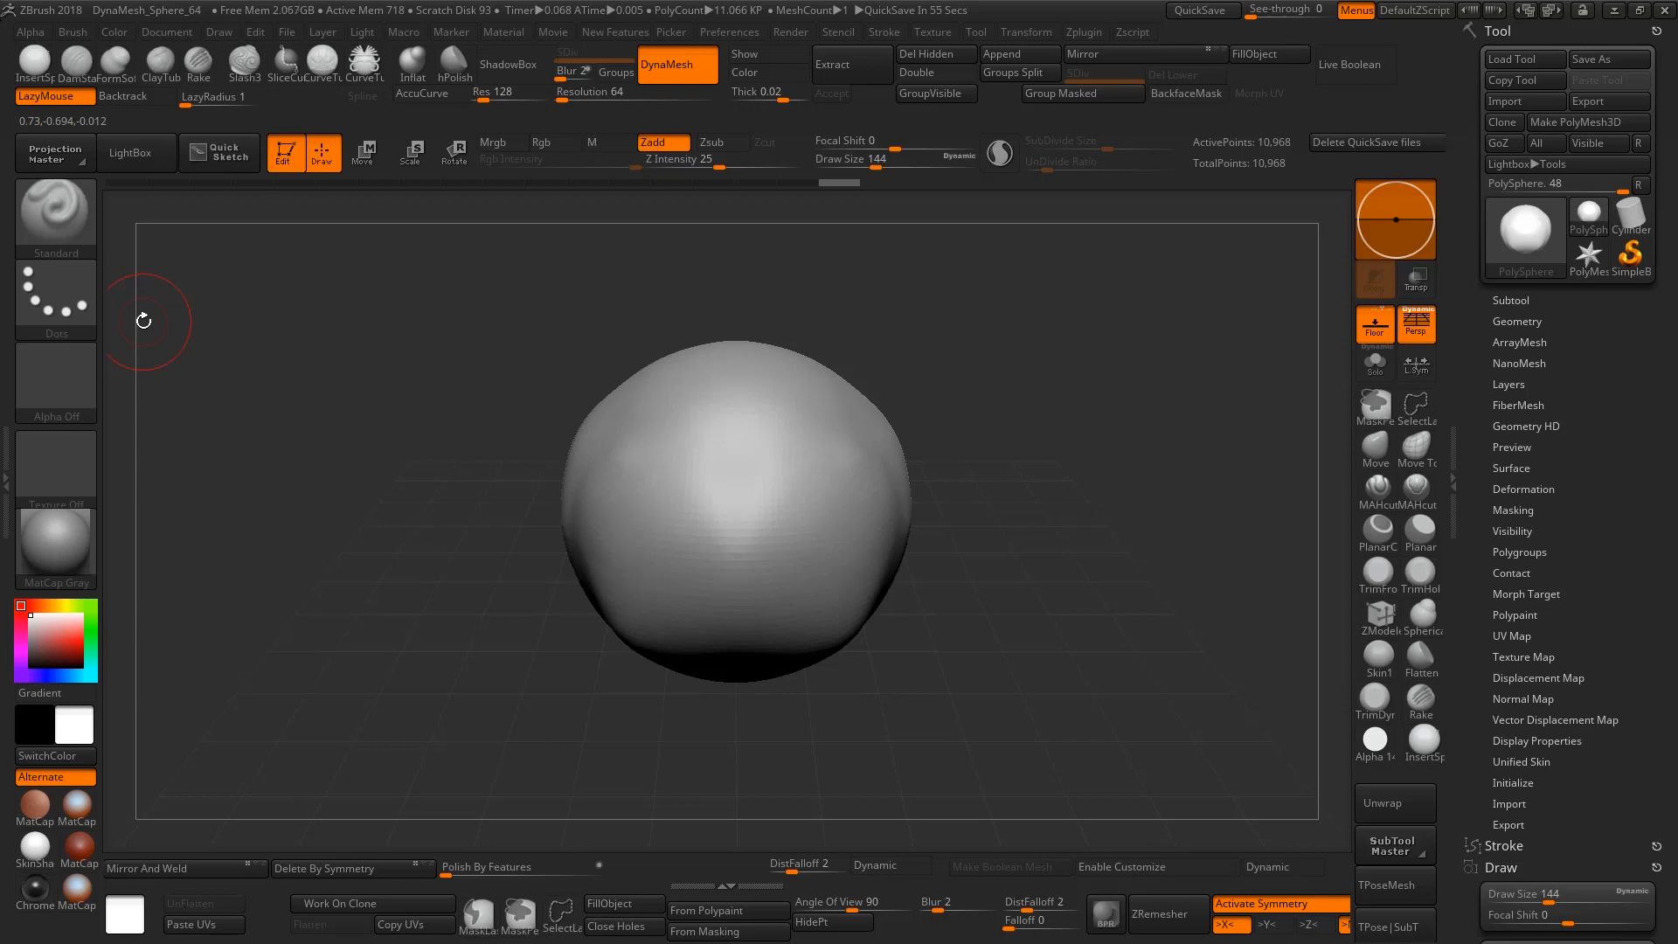
mouse_move(812, 598)
left_mouse_down()
mouse_move(827, 458)
mouse_move(815, 573)
mouse_move(799, 437)
mouse_move(849, 426)
mouse_move(853, 603)
left_mouse_up()
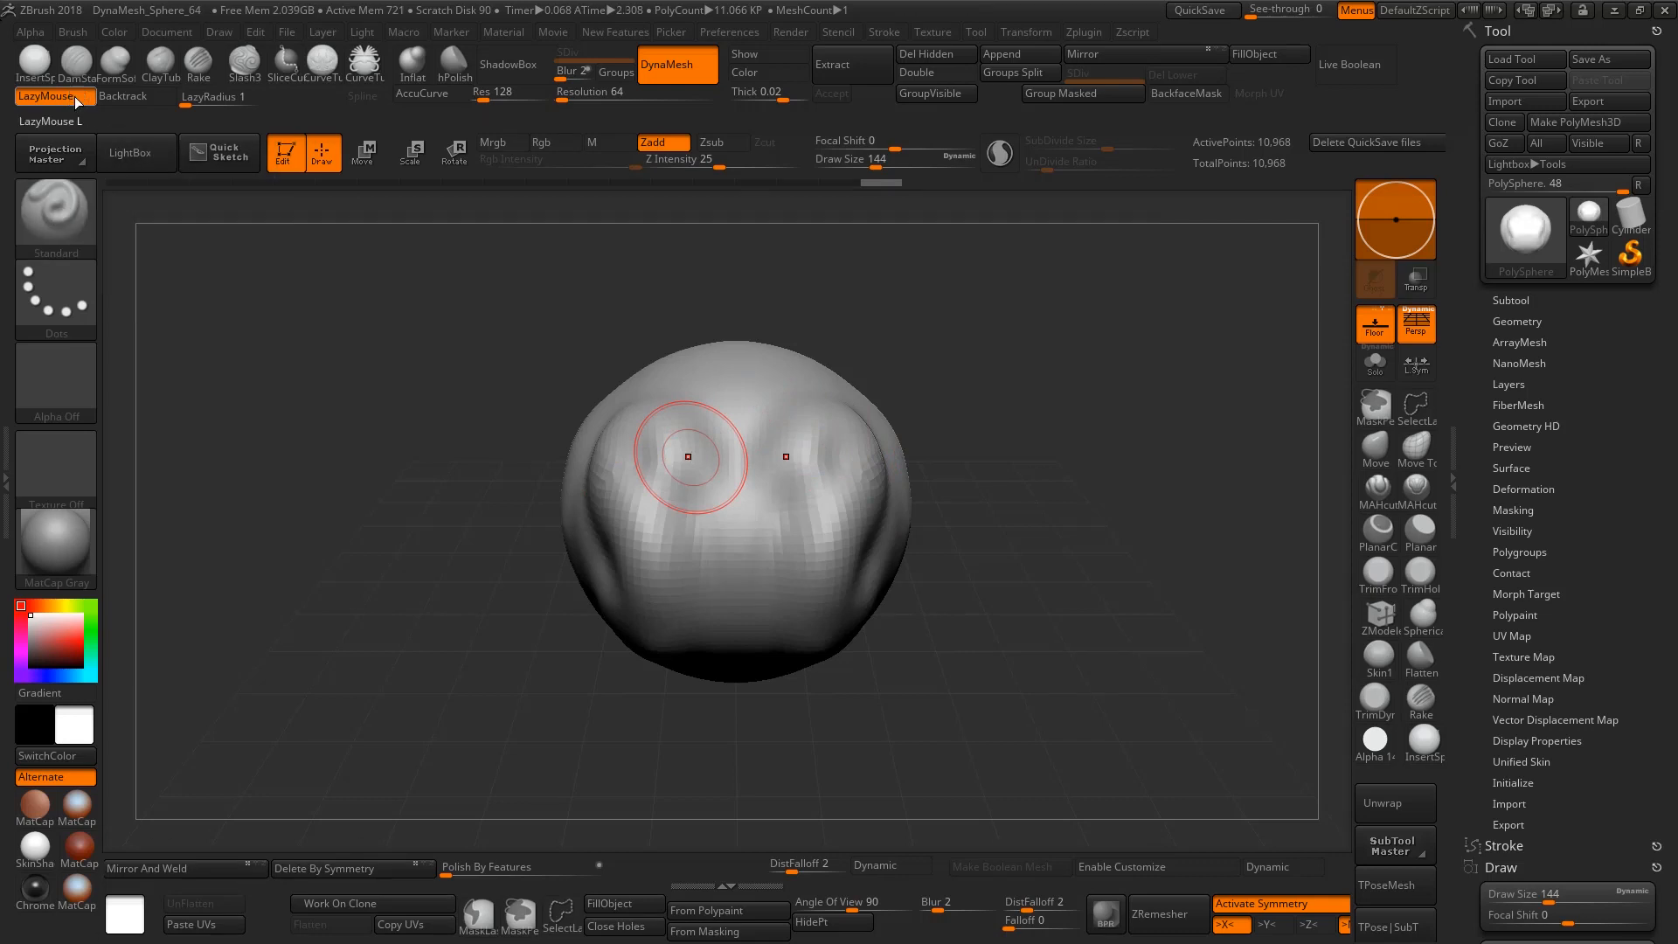
Choose the ClayTubes brush and build up mirrored clay strokes over the front of the sphere
left_click(62, 218)
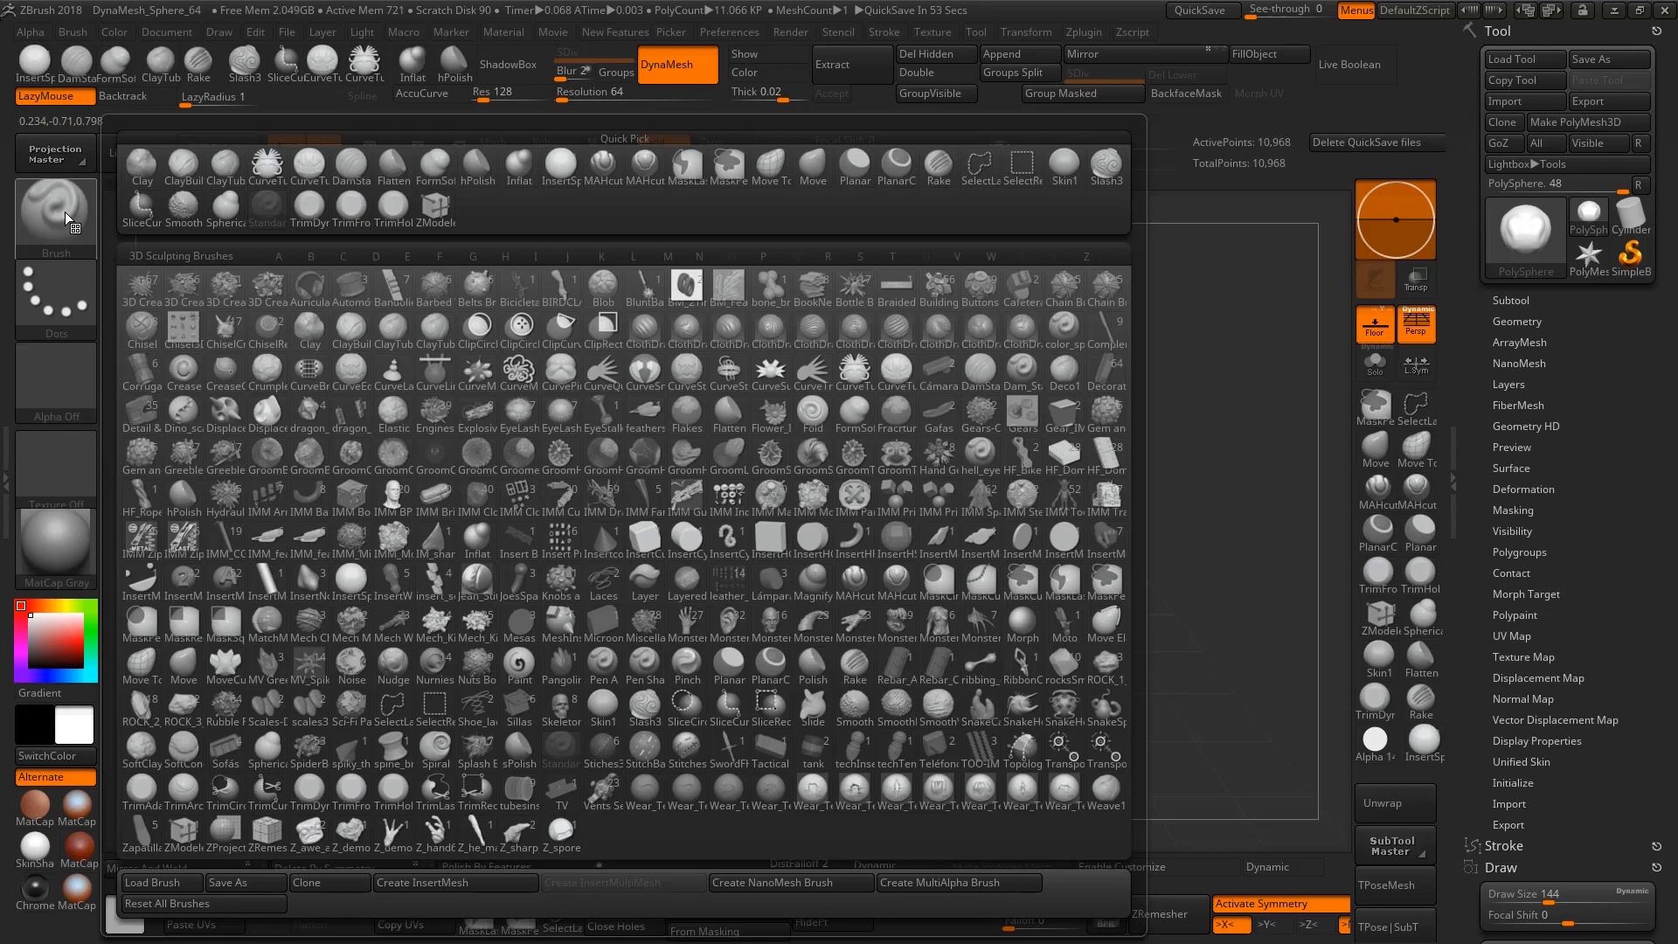
left_click(398, 344)
mouse_move(689, 531)
left_mouse_down()
mouse_move(643, 439)
mouse_move(666, 530)
mouse_move(633, 437)
left_mouse_up()
mouse_move(889, 640)
left_mouse_down()
mouse_move(910, 686)
mouse_move(904, 668)
left_mouse_up()
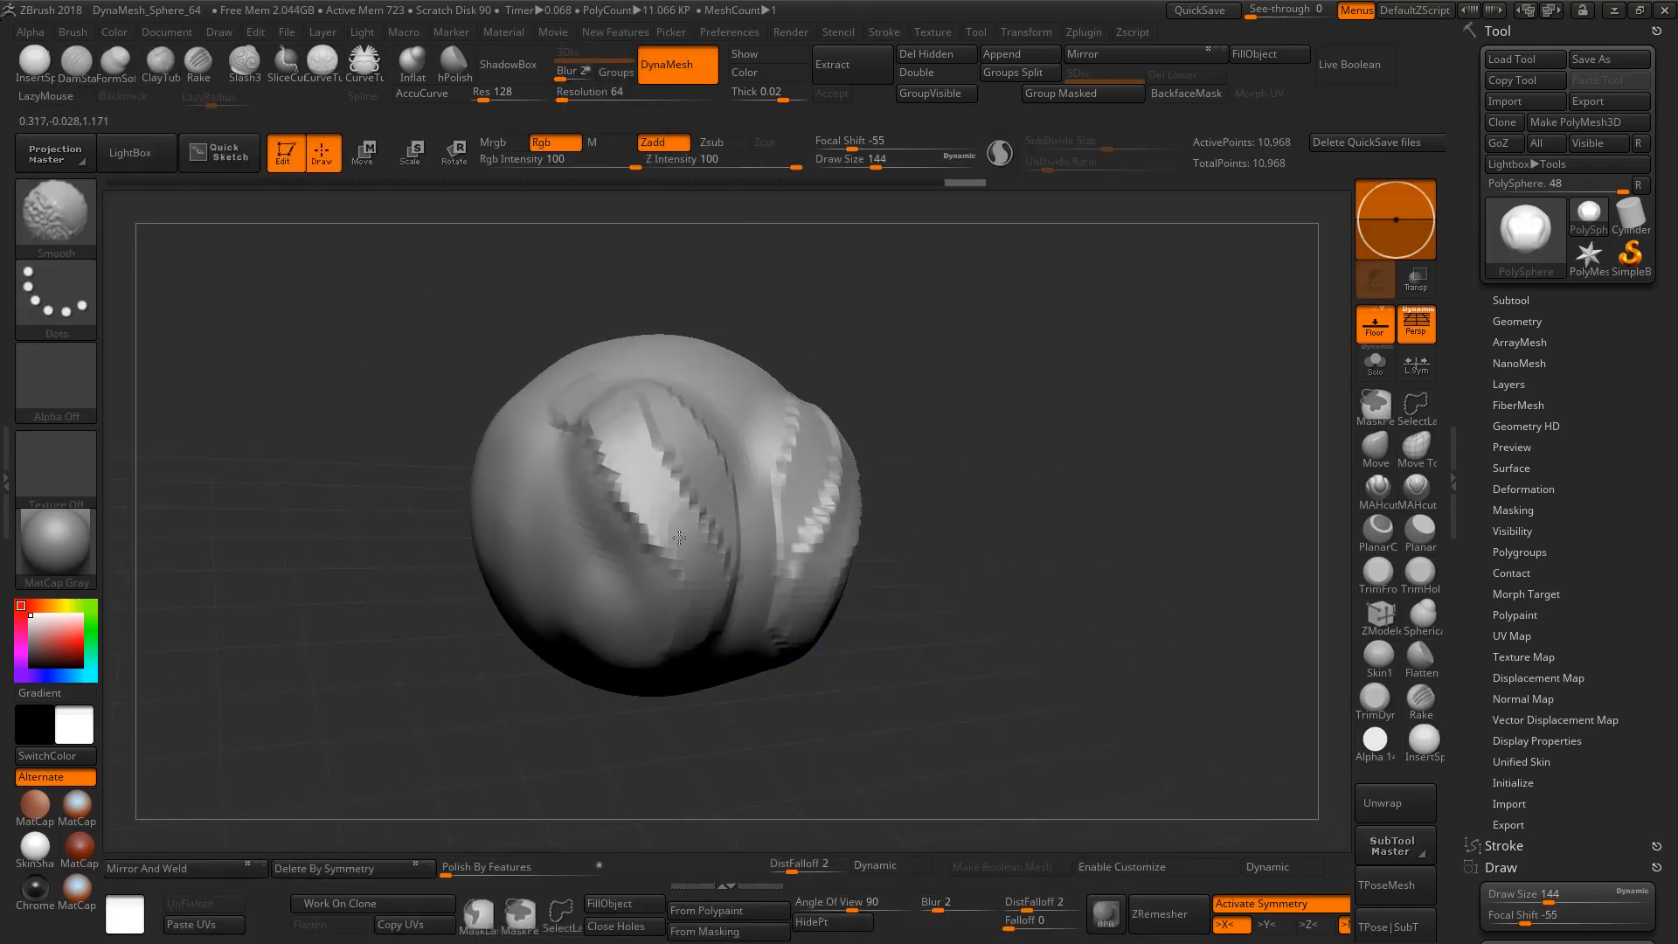
Smooth out the clay strokes and carve mirrored grooves into the sphere with the ClayTubes brush
mouse_move(612, 446)
left_mouse_down("shift")
mouse_move(677, 564)
mouse_move(699, 489)
mouse_move(679, 606)
mouse_move(612, 463)
mouse_move(612, 560)
mouse_move(638, 581)
left_mouse_up("shift")
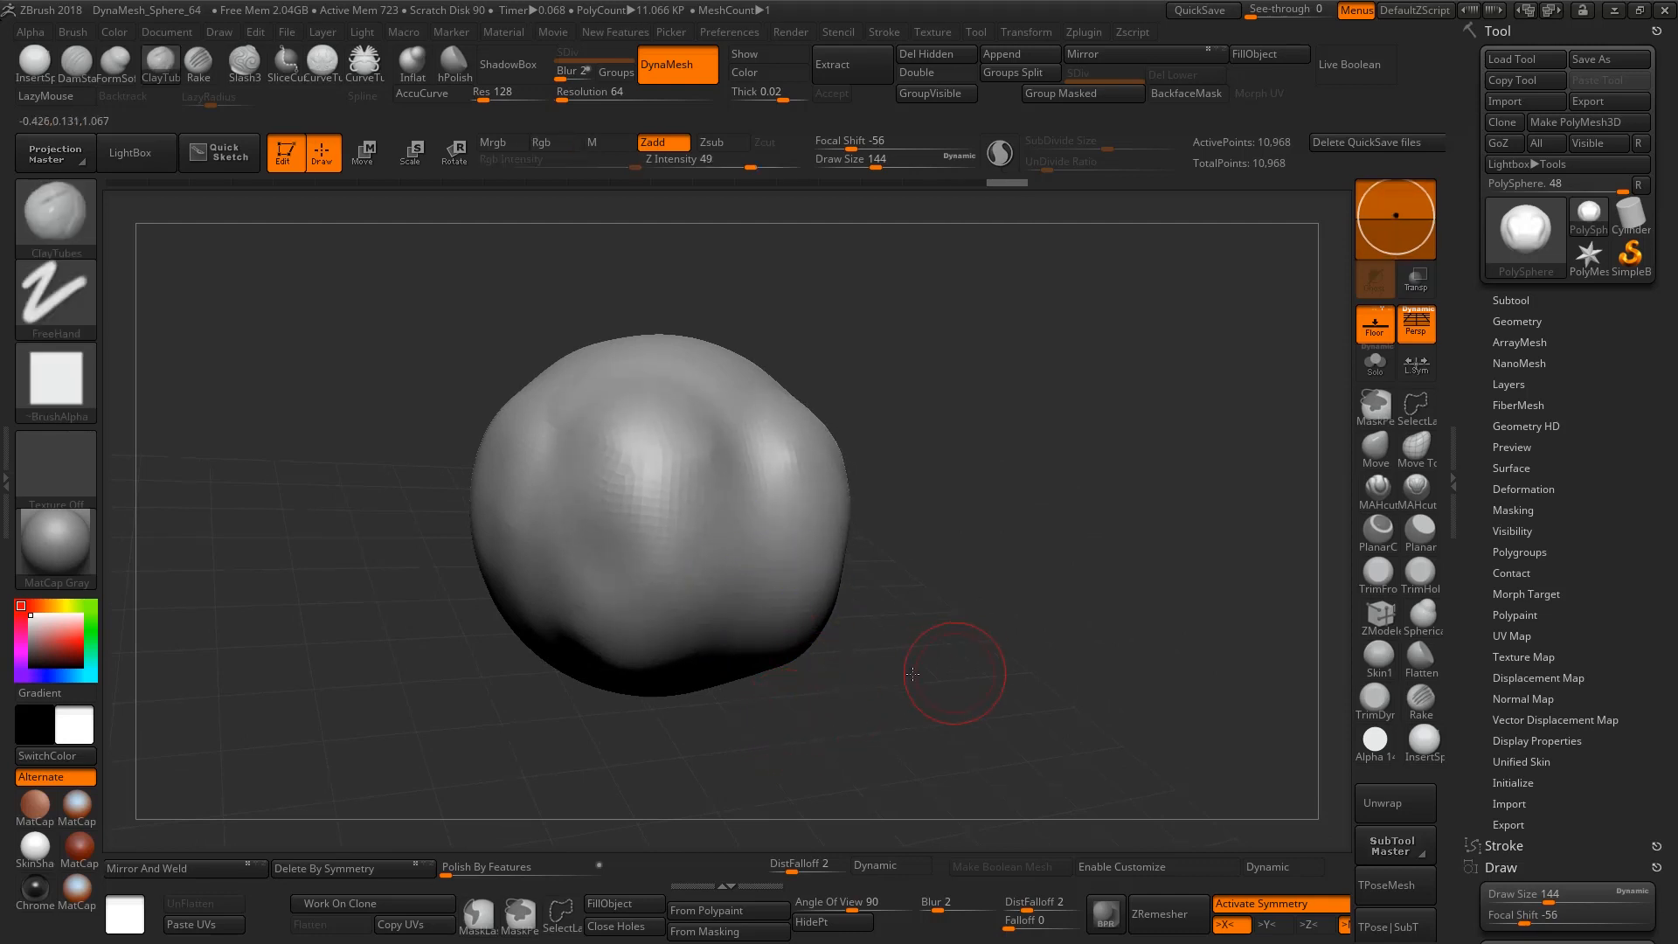
left_click_drag(951, 673, 930, 727, "shift")
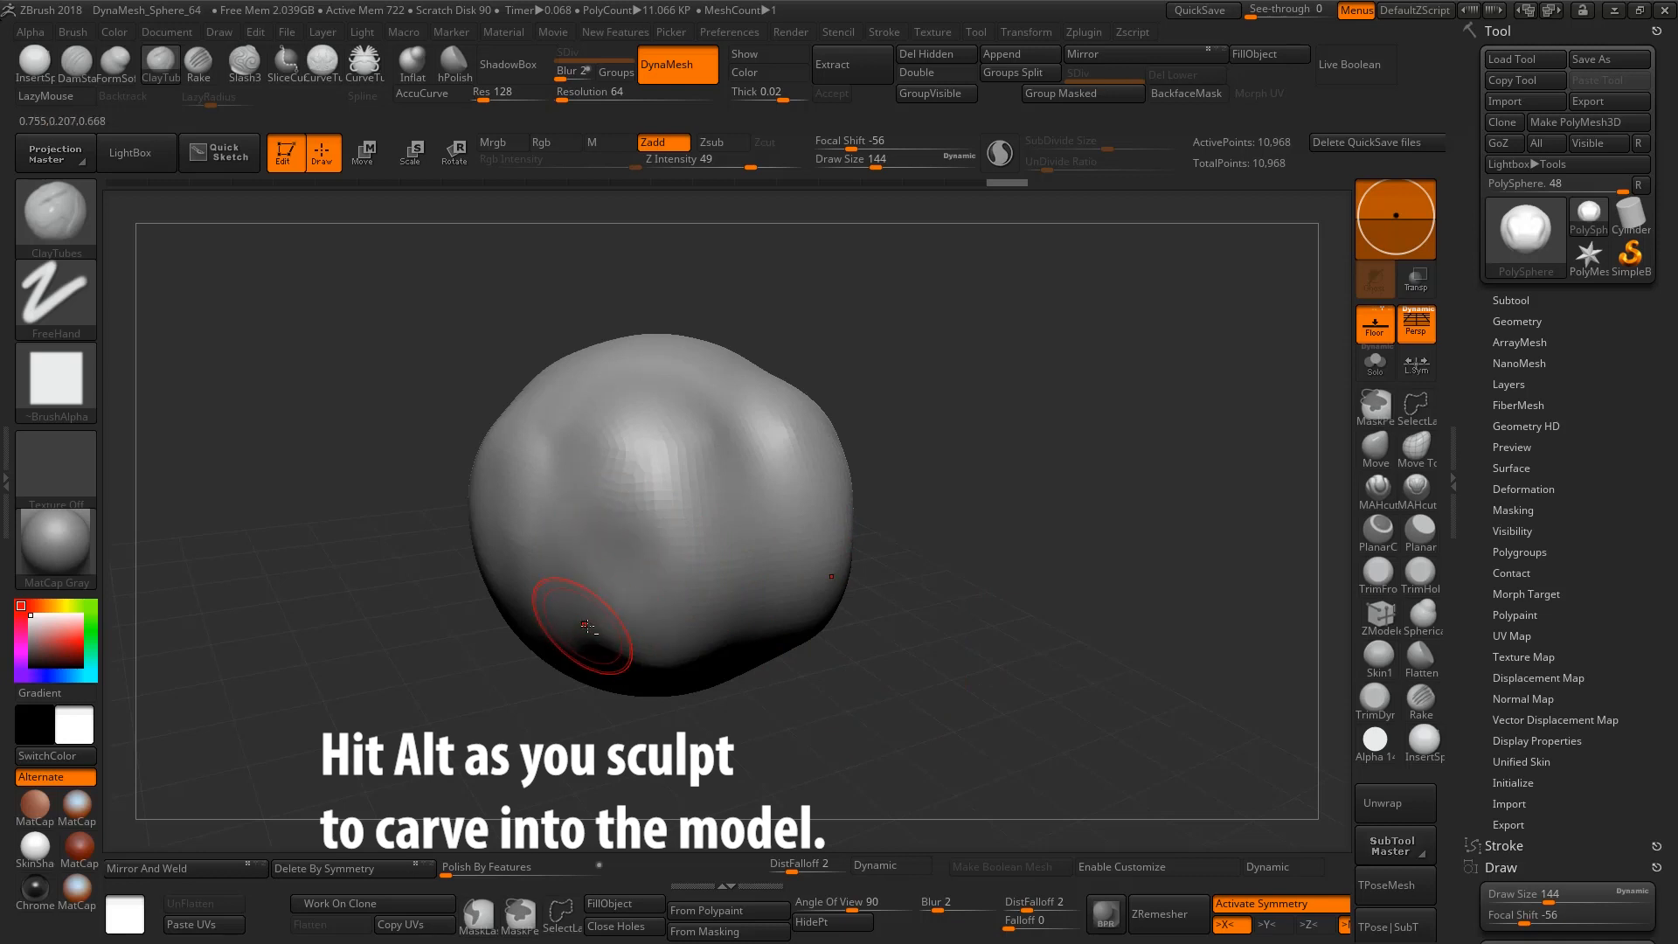
mouse_move(586, 625)
left_mouse_down("alt")
mouse_move(604, 424)
mouse_move(572, 656)
mouse_move(599, 420)
mouse_move(562, 580)
mouse_move(577, 437)
mouse_move(581, 450)
mouse_move(669, 406)
mouse_move(643, 490)
mouse_move(572, 560)
mouse_move(672, 404)
mouse_move(616, 418)
mouse_move(673, 463)
mouse_move(568, 542)
mouse_move(638, 470)
mouse_move(787, 411)
mouse_move(569, 604)
mouse_move(832, 667)
mouse_move(961, 674)
mouse_move(584, 642)
mouse_move(595, 660)
mouse_move(610, 460)
left_mouse_up("alt")
mouse_move(613, 537)
left_mouse_down("alt")
mouse_move(593, 629)
mouse_move(640, 476)
mouse_move(616, 494)
mouse_move(575, 688)
mouse_move(669, 498)
mouse_move(657, 614)
mouse_move(686, 550)
mouse_move(555, 586)
mouse_move(594, 638)
mouse_move(699, 494)
mouse_move(760, 603)
mouse_move(906, 664)
mouse_move(862, 603)
left_mouse_up("alt")
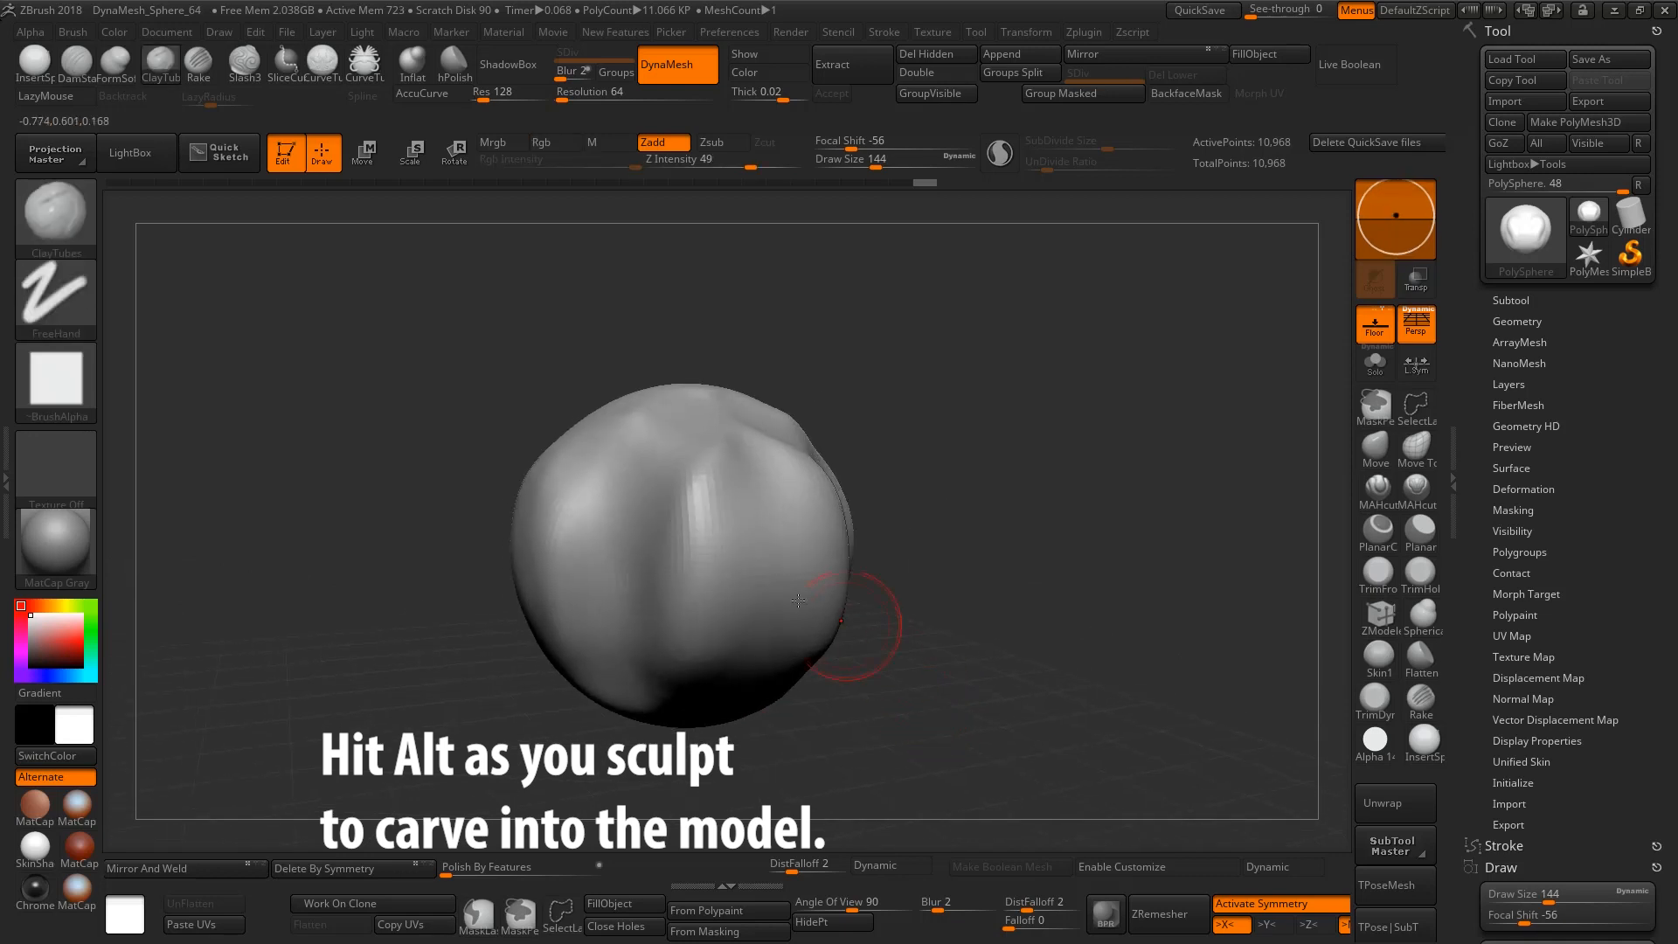
Carve one more mirrored groove into the sphere, and add faint clay strokes to its front at Z Intensity 4
mouse_move(717, 564)
left_mouse_down("alt")
mouse_move(690, 490)
mouse_move(660, 463)
mouse_move(603, 533)
mouse_move(632, 563)
mouse_move(638, 621)
mouse_move(686, 598)
mouse_move(647, 612)
mouse_move(660, 625)
mouse_move(691, 559)
mouse_move(640, 627)
mouse_move(695, 533)
mouse_move(612, 607)
mouse_move(683, 673)
mouse_move(723, 648)
left_mouse_up("alt")
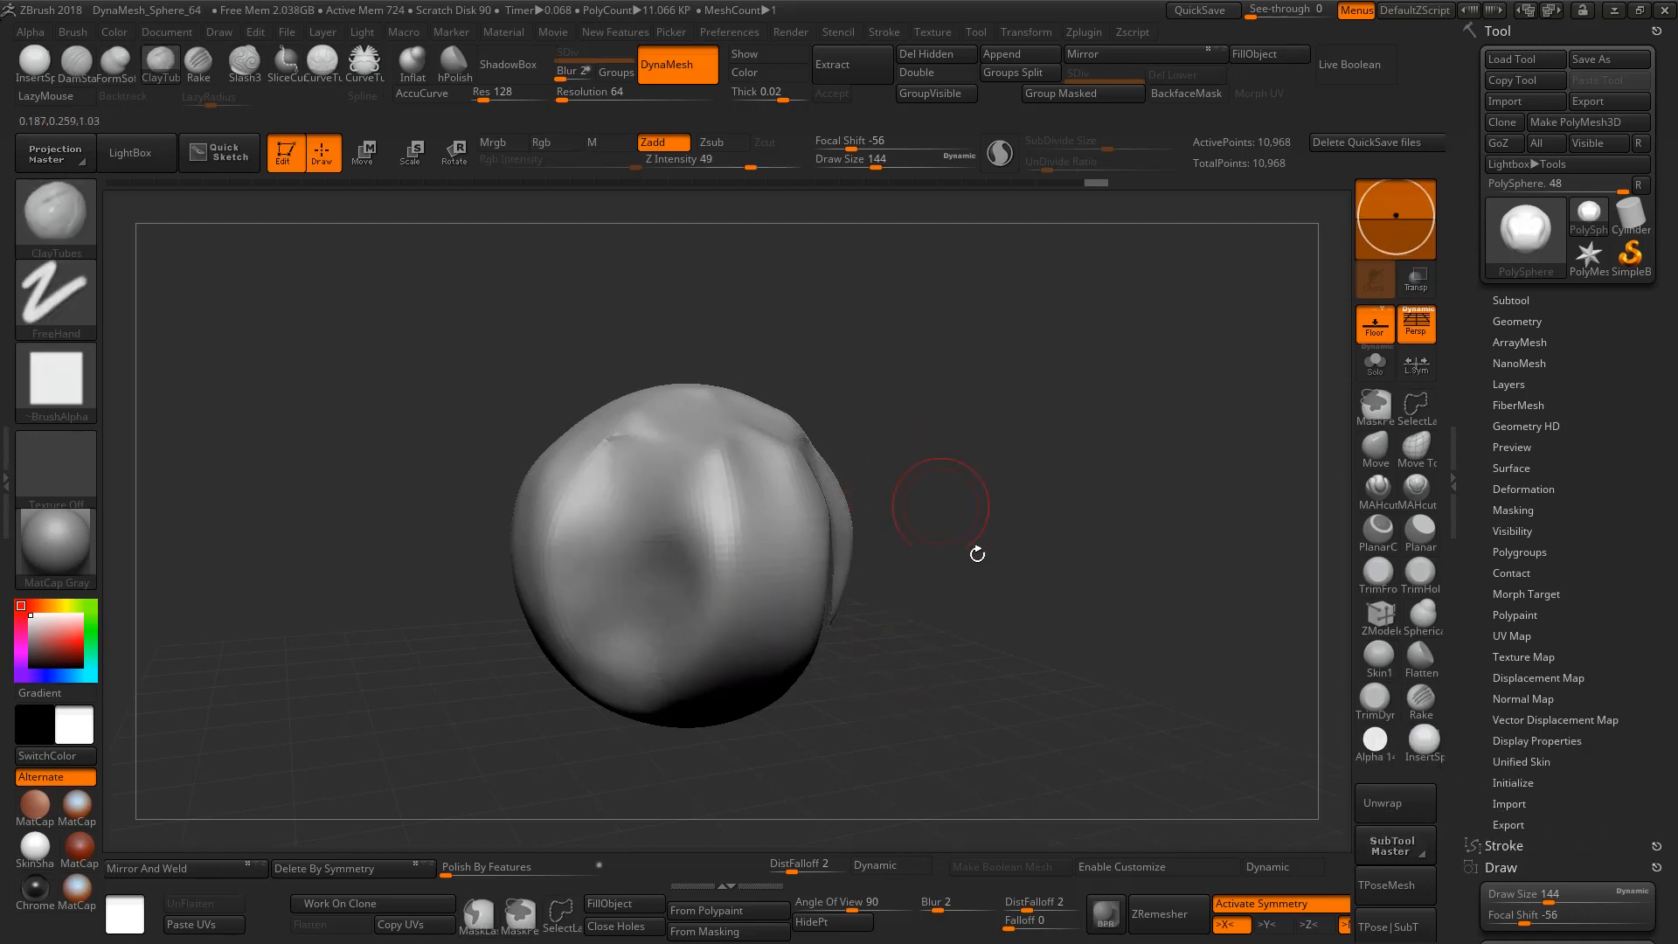
left_click_drag(977, 554, 985, 616)
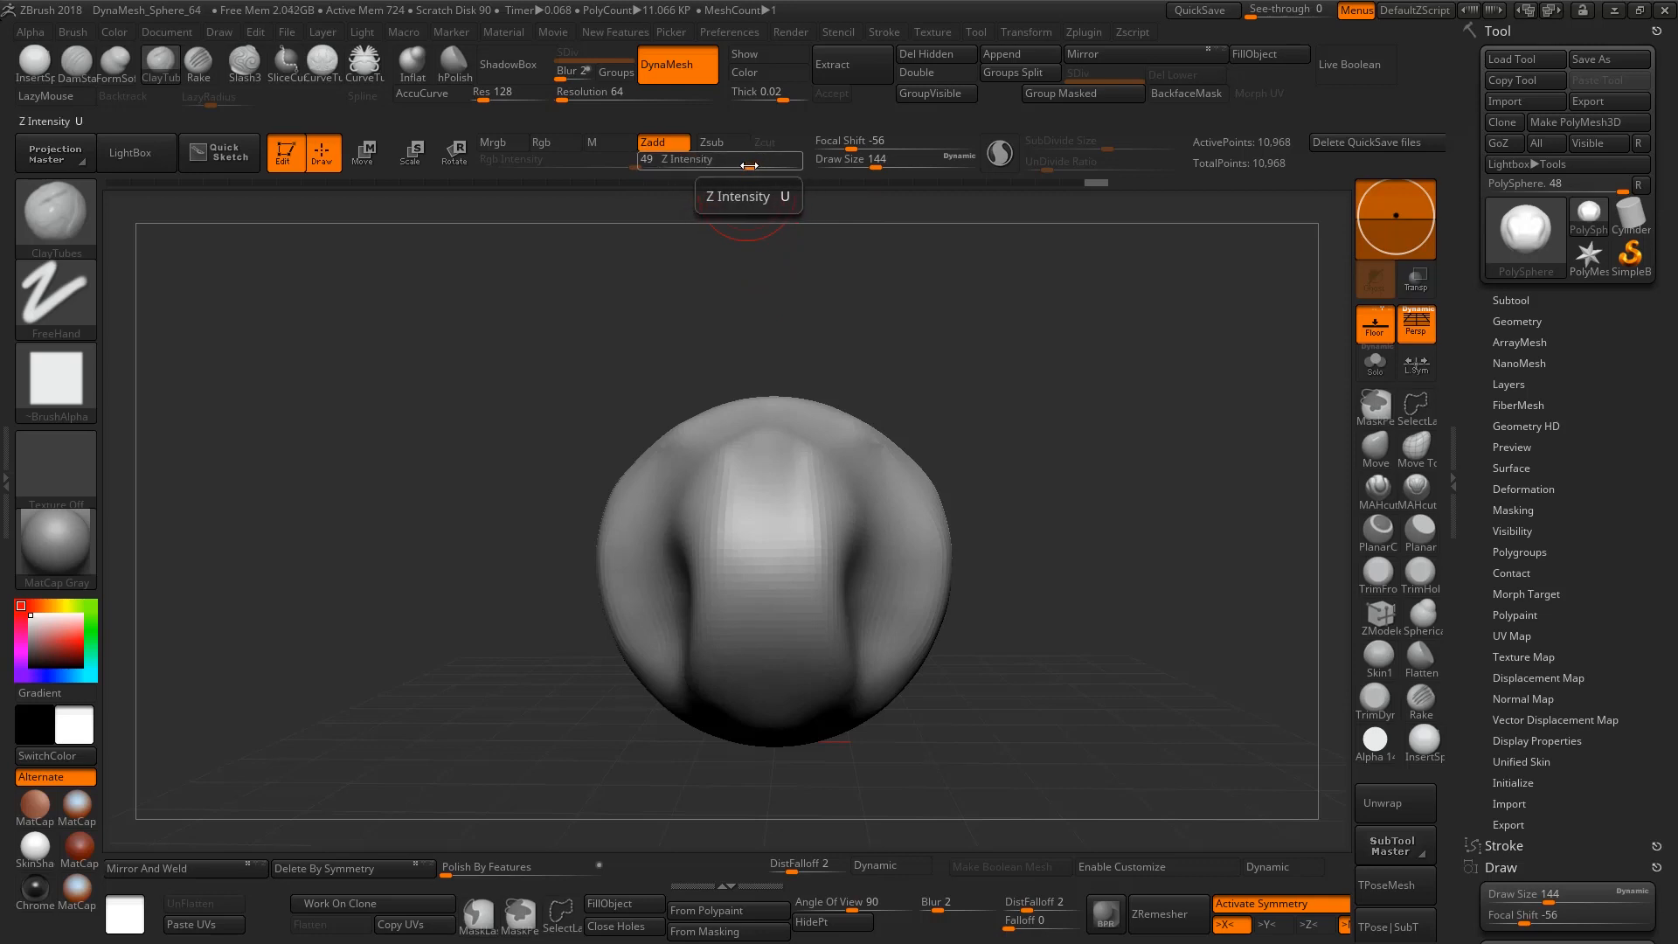
left_click_drag(749, 166, 674, 175)
mouse_move(764, 472)
left_mouse_down()
mouse_move(764, 565)
mouse_move(816, 501)
mouse_move(816, 595)
mouse_move(809, 502)
left_mouse_up()
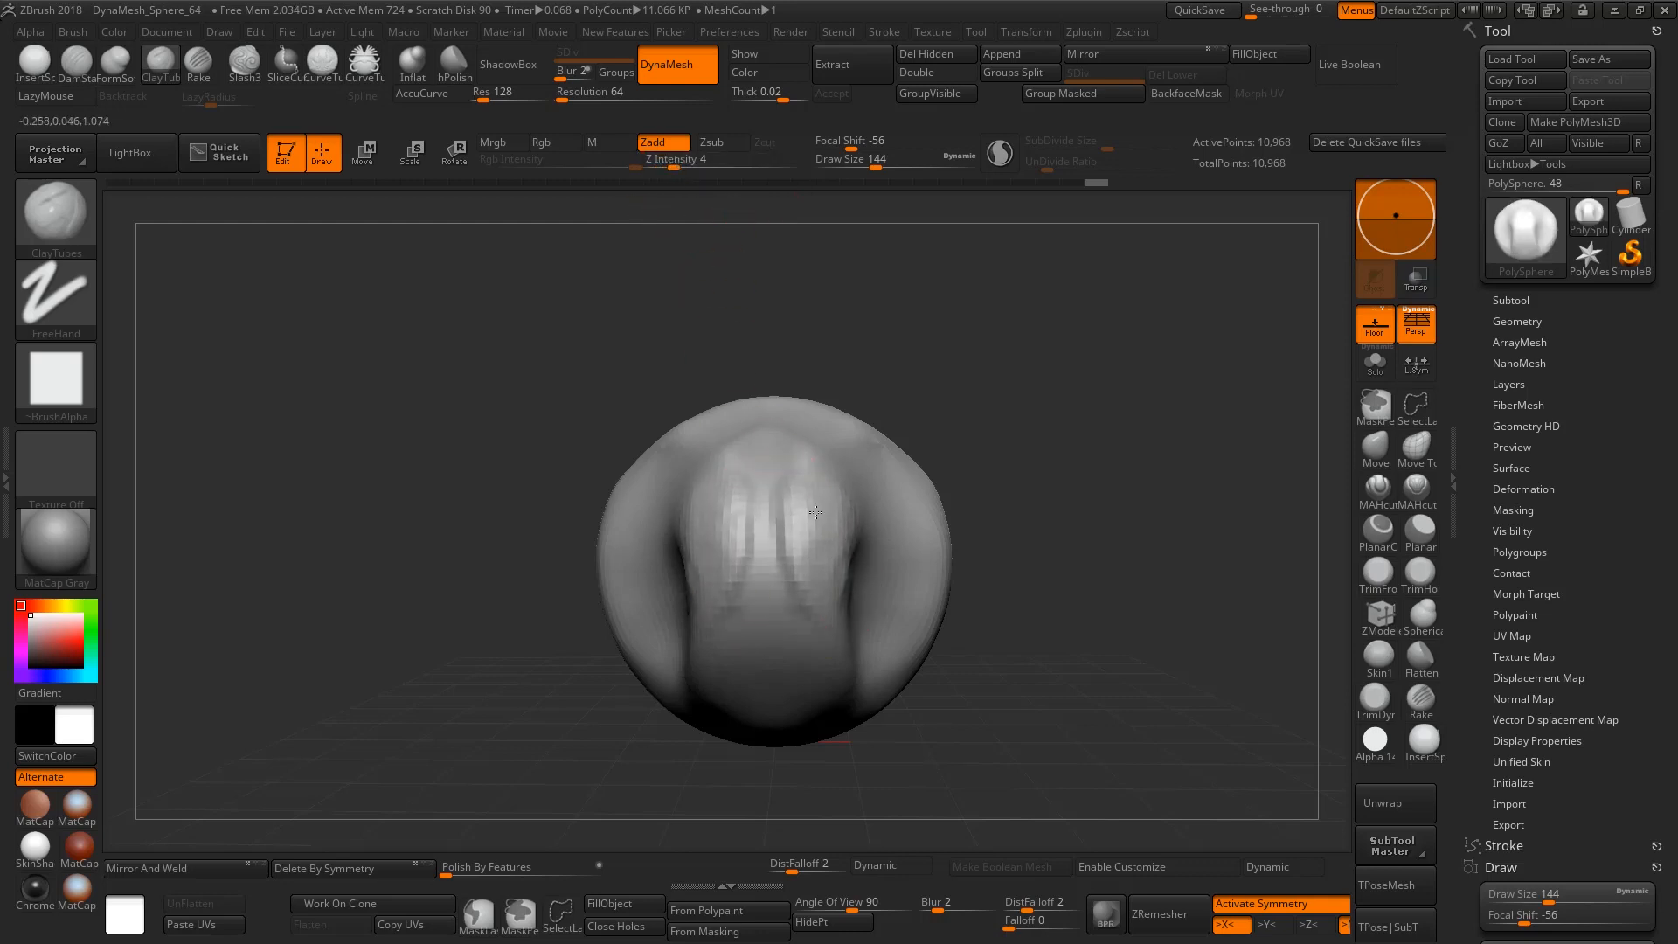
left_click_drag(965, 482, 1058, 547)
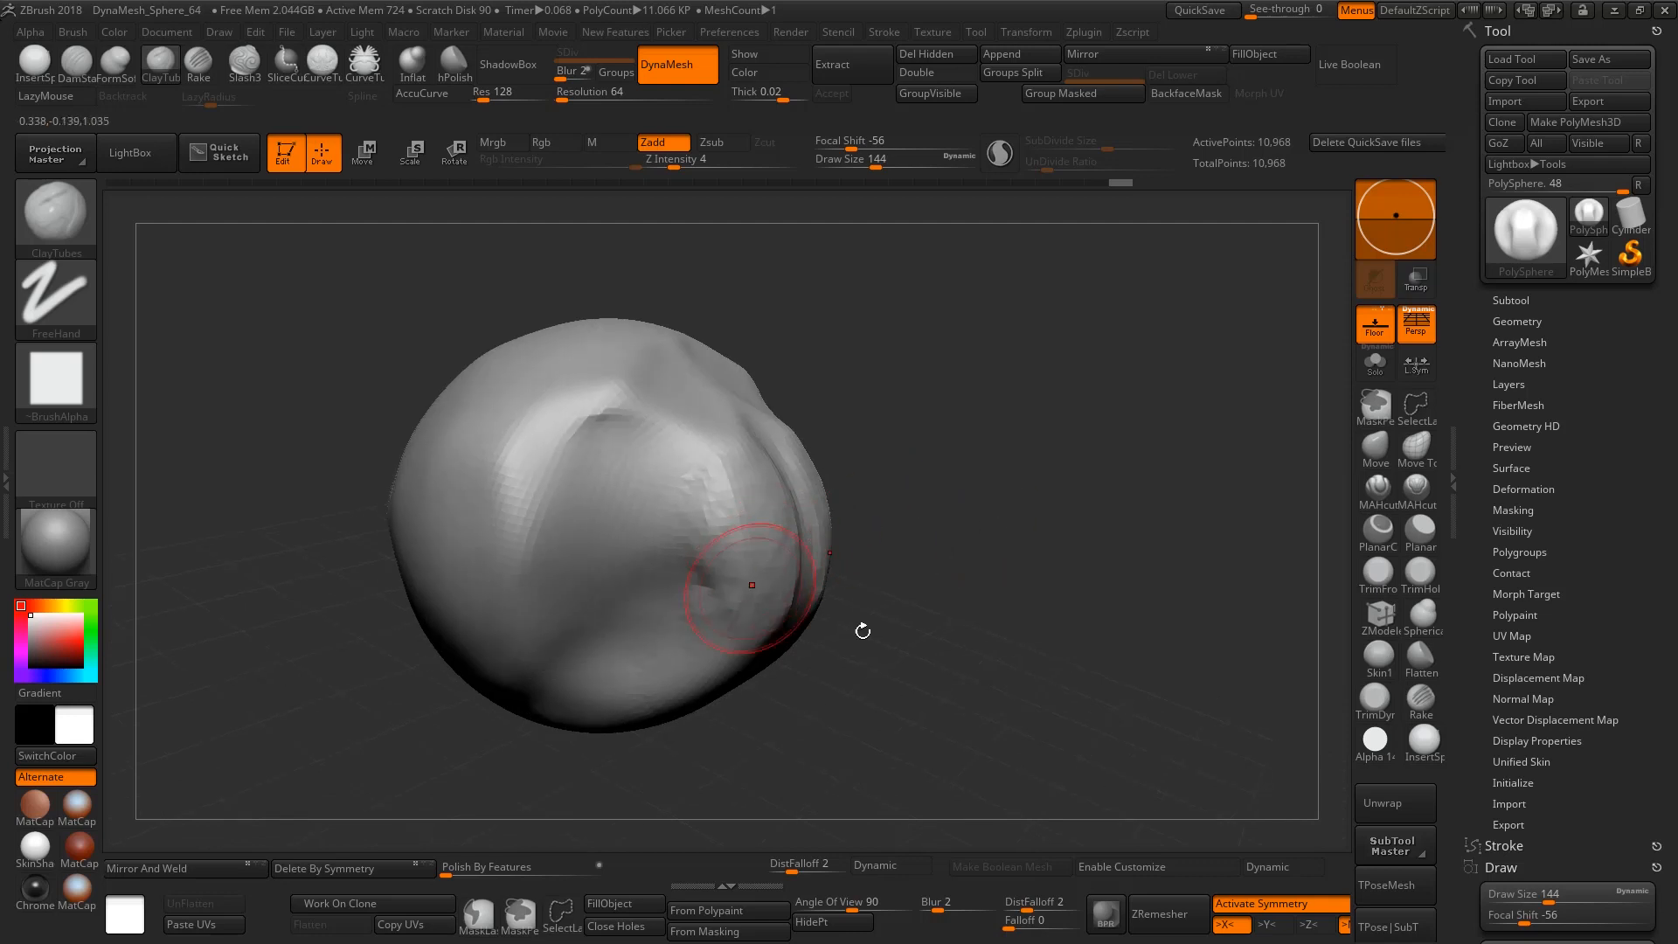
left_click_drag(957, 653, 876, 636)
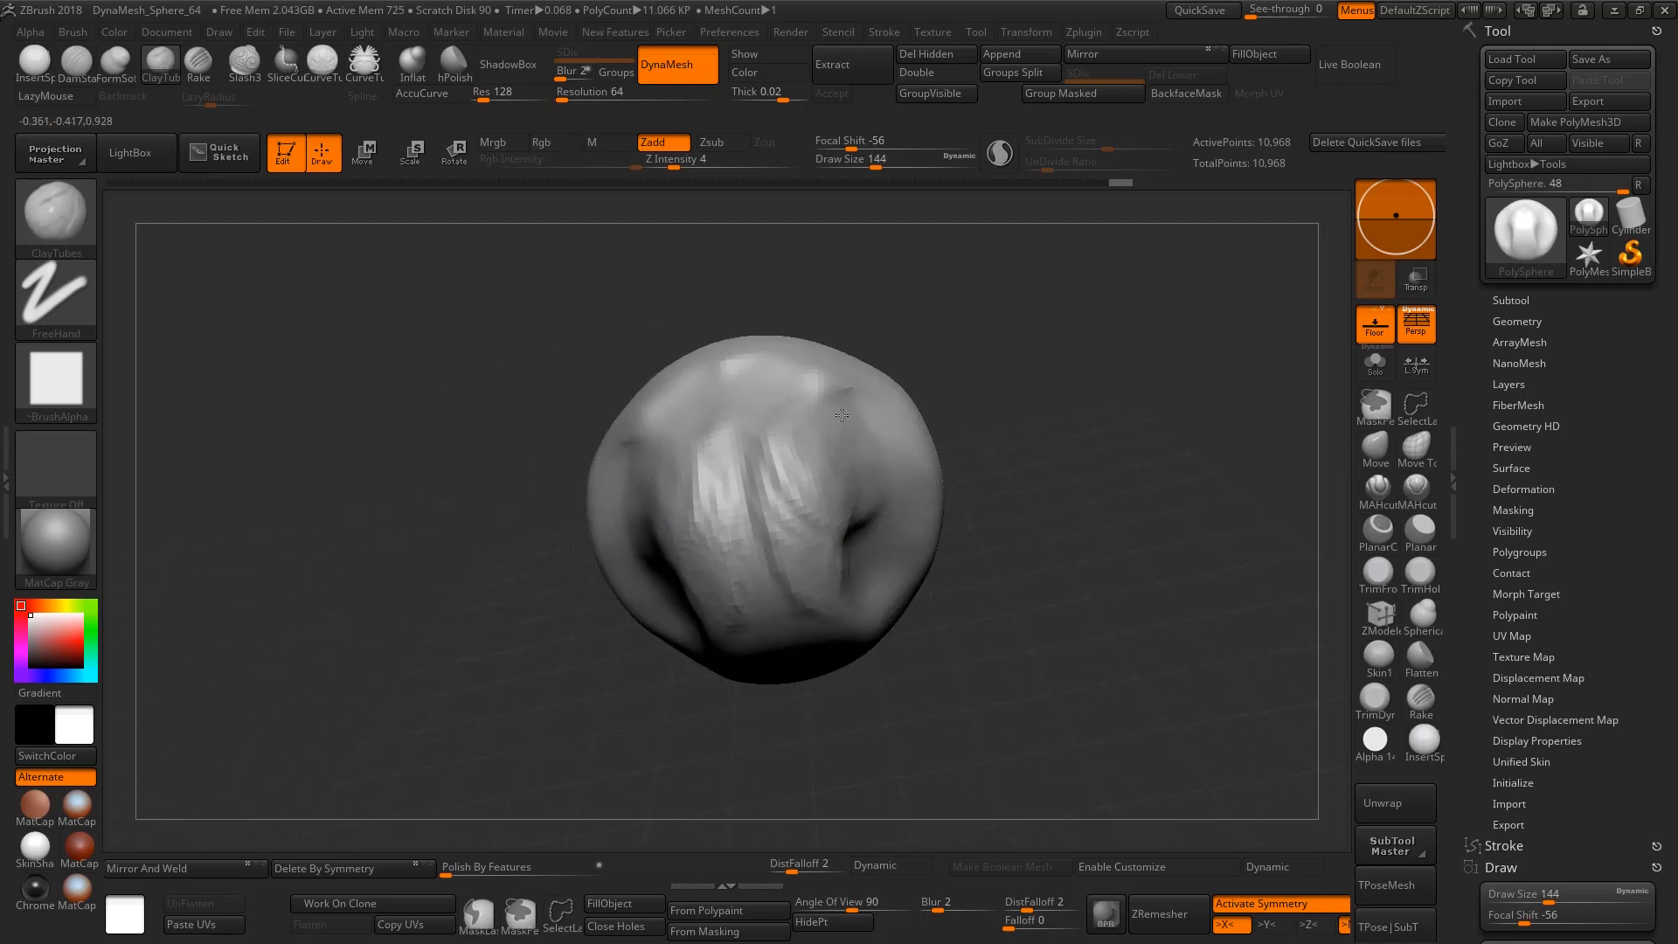
left_click_drag(810, 501, 861, 602)
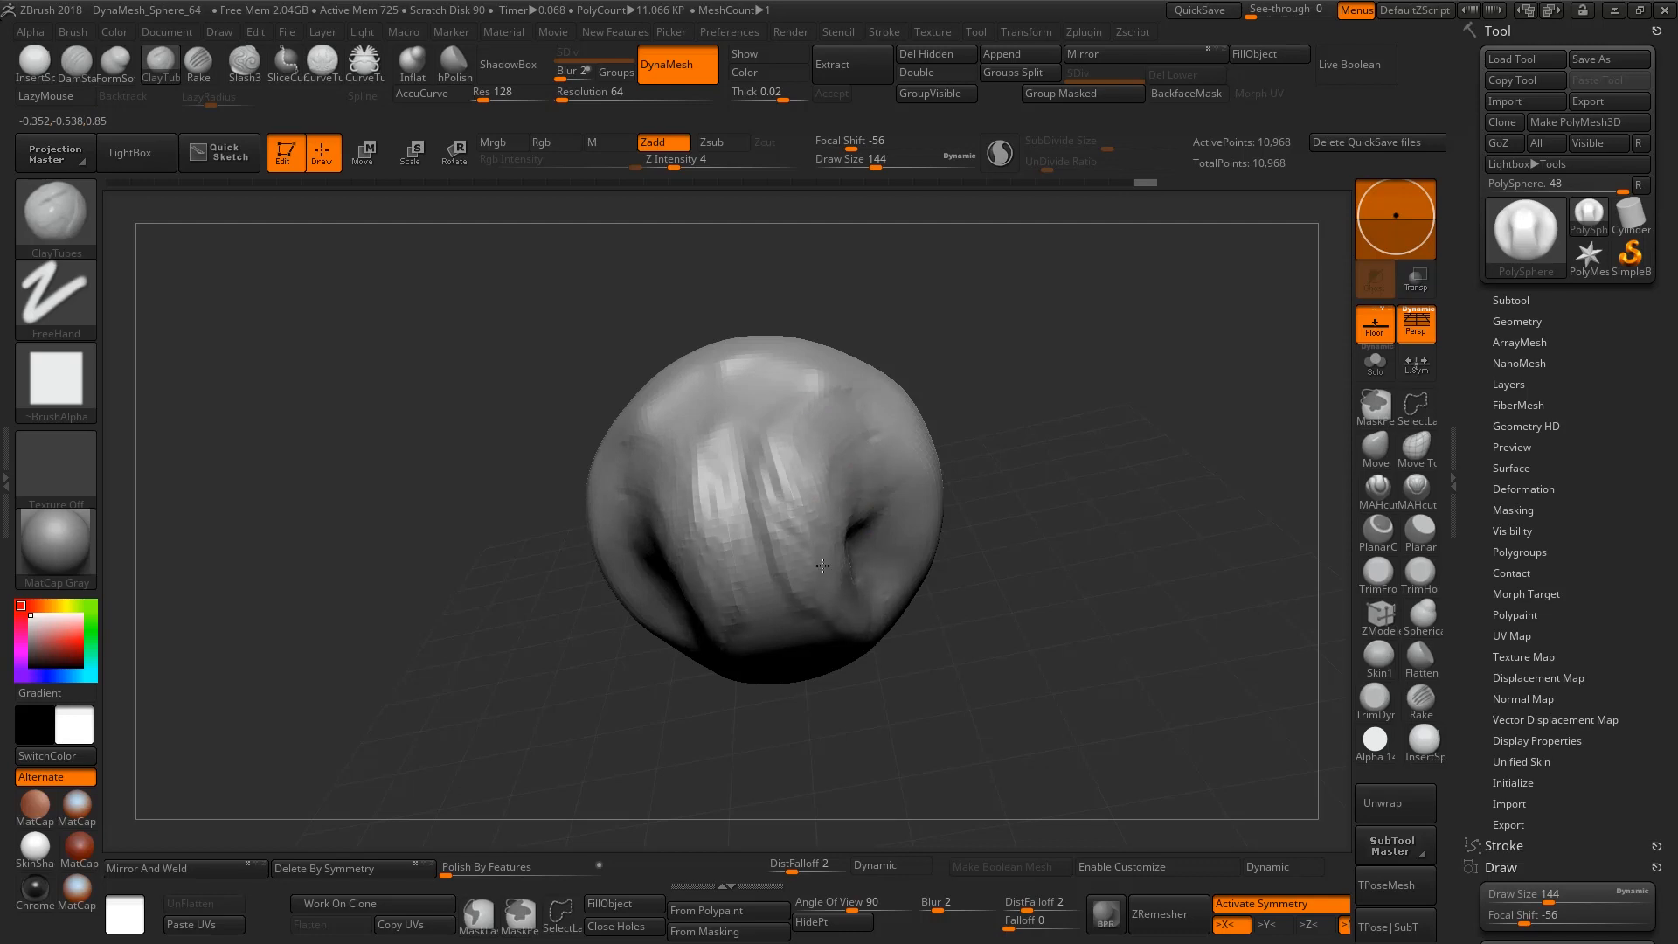
Raise the Z Intensity to about 76, sculpt a strong mirrored stroke on the sphere's front and smooth the area
left_click_drag(701, 169, 796, 168)
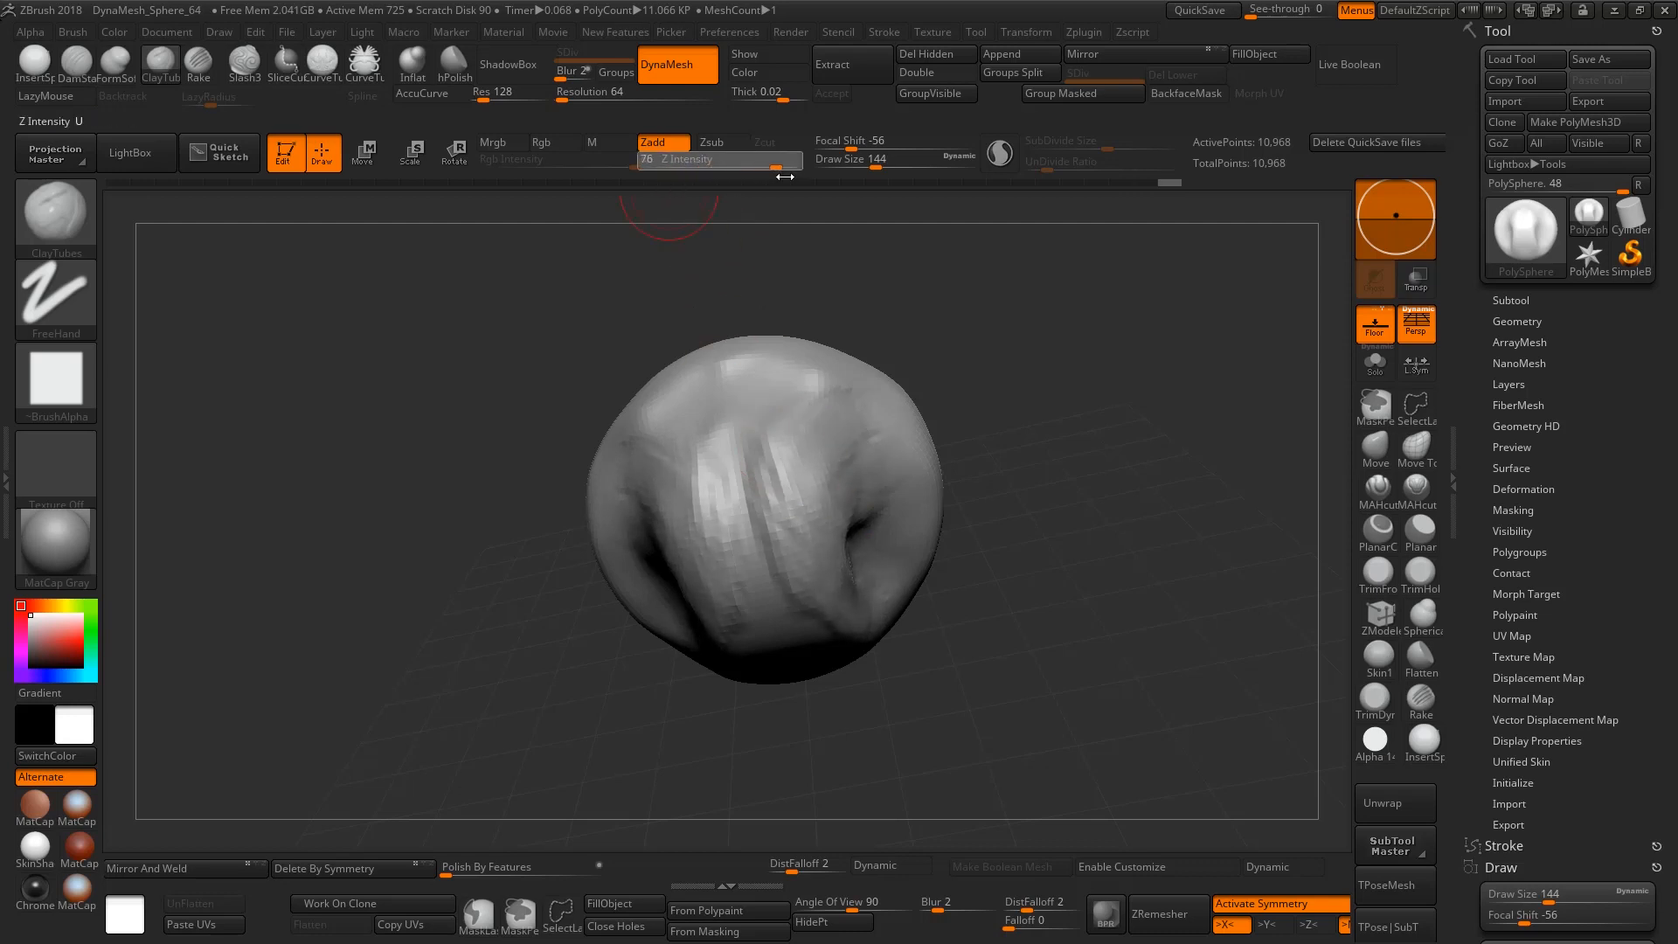
mouse_move(805, 454)
left_mouse_down()
mouse_move(800, 559)
mouse_move(816, 435)
mouse_move(789, 415)
mouse_move(813, 572)
mouse_move(829, 484)
mouse_move(792, 481)
mouse_move(792, 520)
left_mouse_up()
left_click_drag(955, 633, 983, 592)
mouse_move(792, 584)
left_mouse_down("shift")
mouse_move(752, 611)
mouse_move(695, 595)
mouse_move(636, 479)
mouse_move(619, 487)
mouse_move(669, 649)
mouse_move(743, 520)
mouse_move(732, 586)
left_mouse_up("shift")
Lower the Z Intensity to 21 and sculpt a softer mirrored stroke on the front of the sphere
left_click_drag(795, 161, 705, 161)
mouse_move(1014, 606)
left_mouse_down()
mouse_move(908, 573)
mouse_move(861, 505)
mouse_move(889, 652)
mouse_move(852, 511)
mouse_move(907, 586)
left_mouse_up()
mouse_move(887, 643)
left_mouse_down()
mouse_move(857, 547)
mouse_move(822, 524)
mouse_move(857, 660)
mouse_move(860, 589)
mouse_move(918, 656)
mouse_move(643, 569)
mouse_move(631, 483)
mouse_move(727, 632)
mouse_move(791, 546)
left_mouse_up()
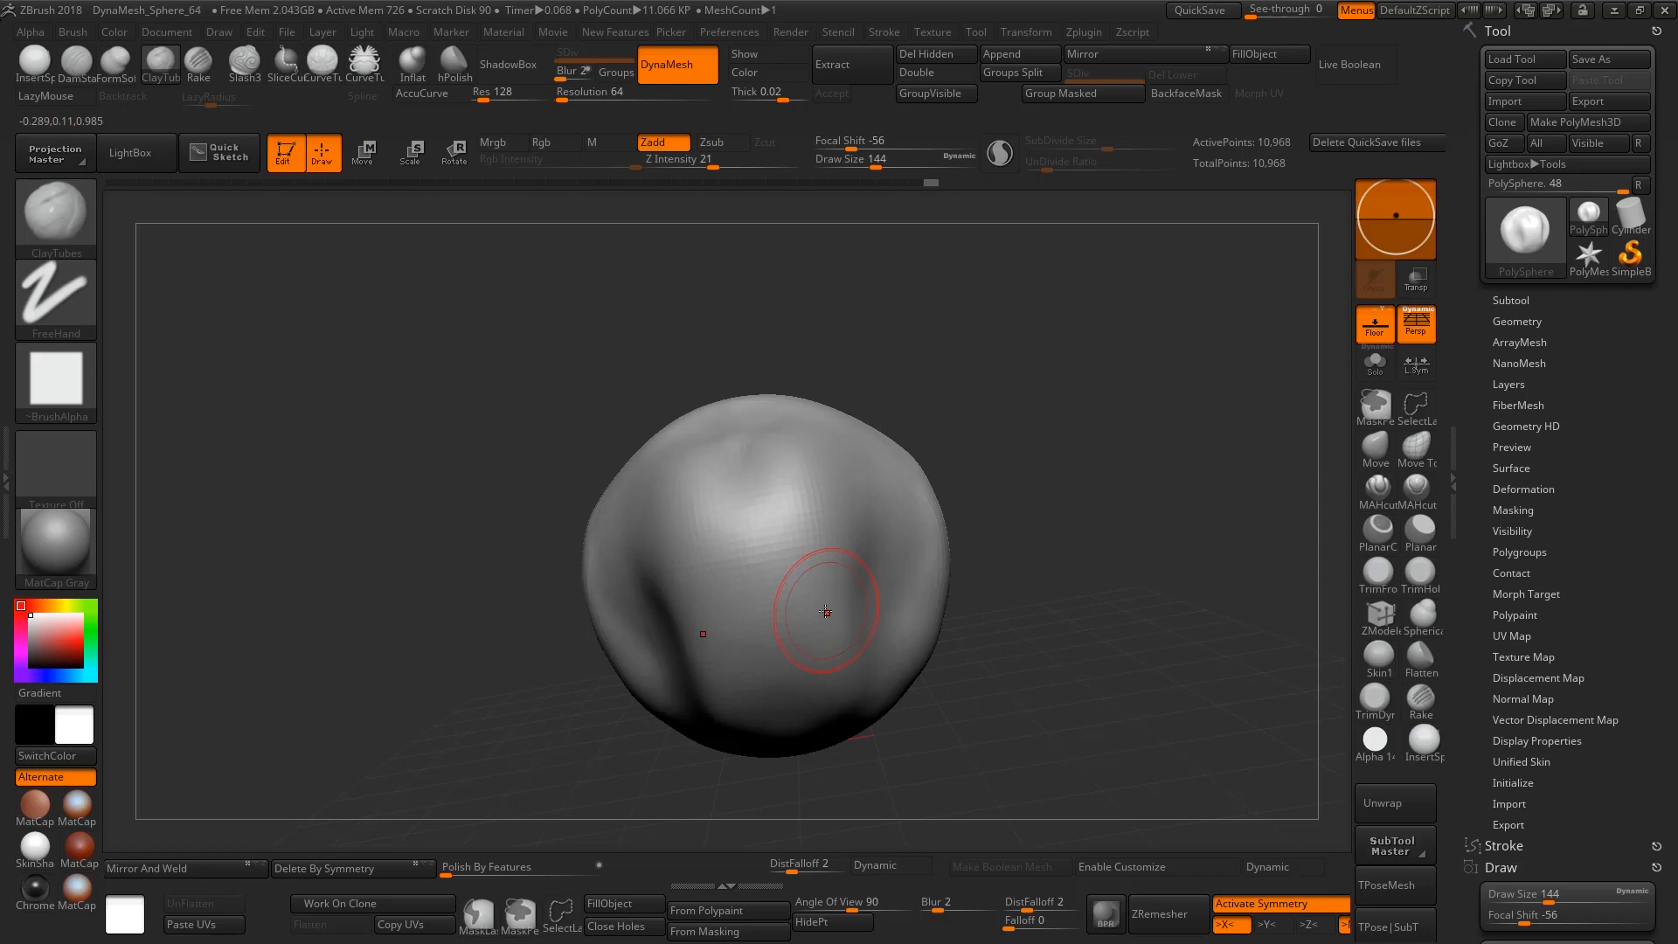
Show the model's polygon wireframe and examine the mesh up close from several angles
mouse_move(962, 674)
left_mouse_down()
mouse_move(1023, 666)
mouse_move(947, 678)
mouse_move(947, 662)
mouse_move(1165, 844)
left_mouse_up()
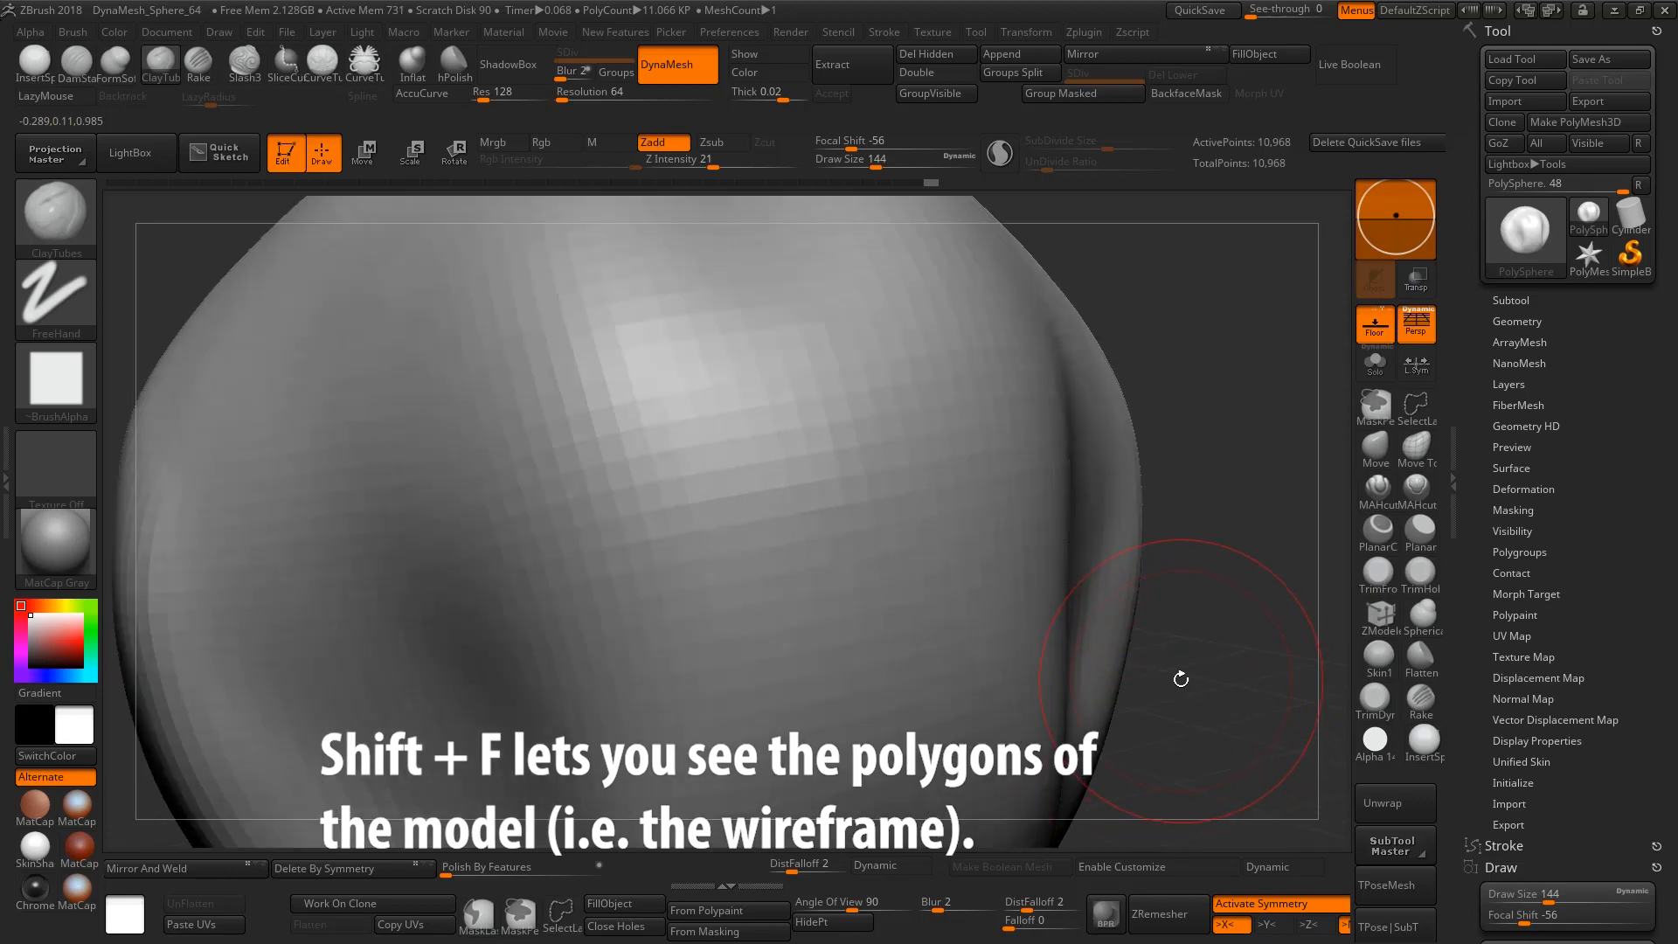
key("shift+f")
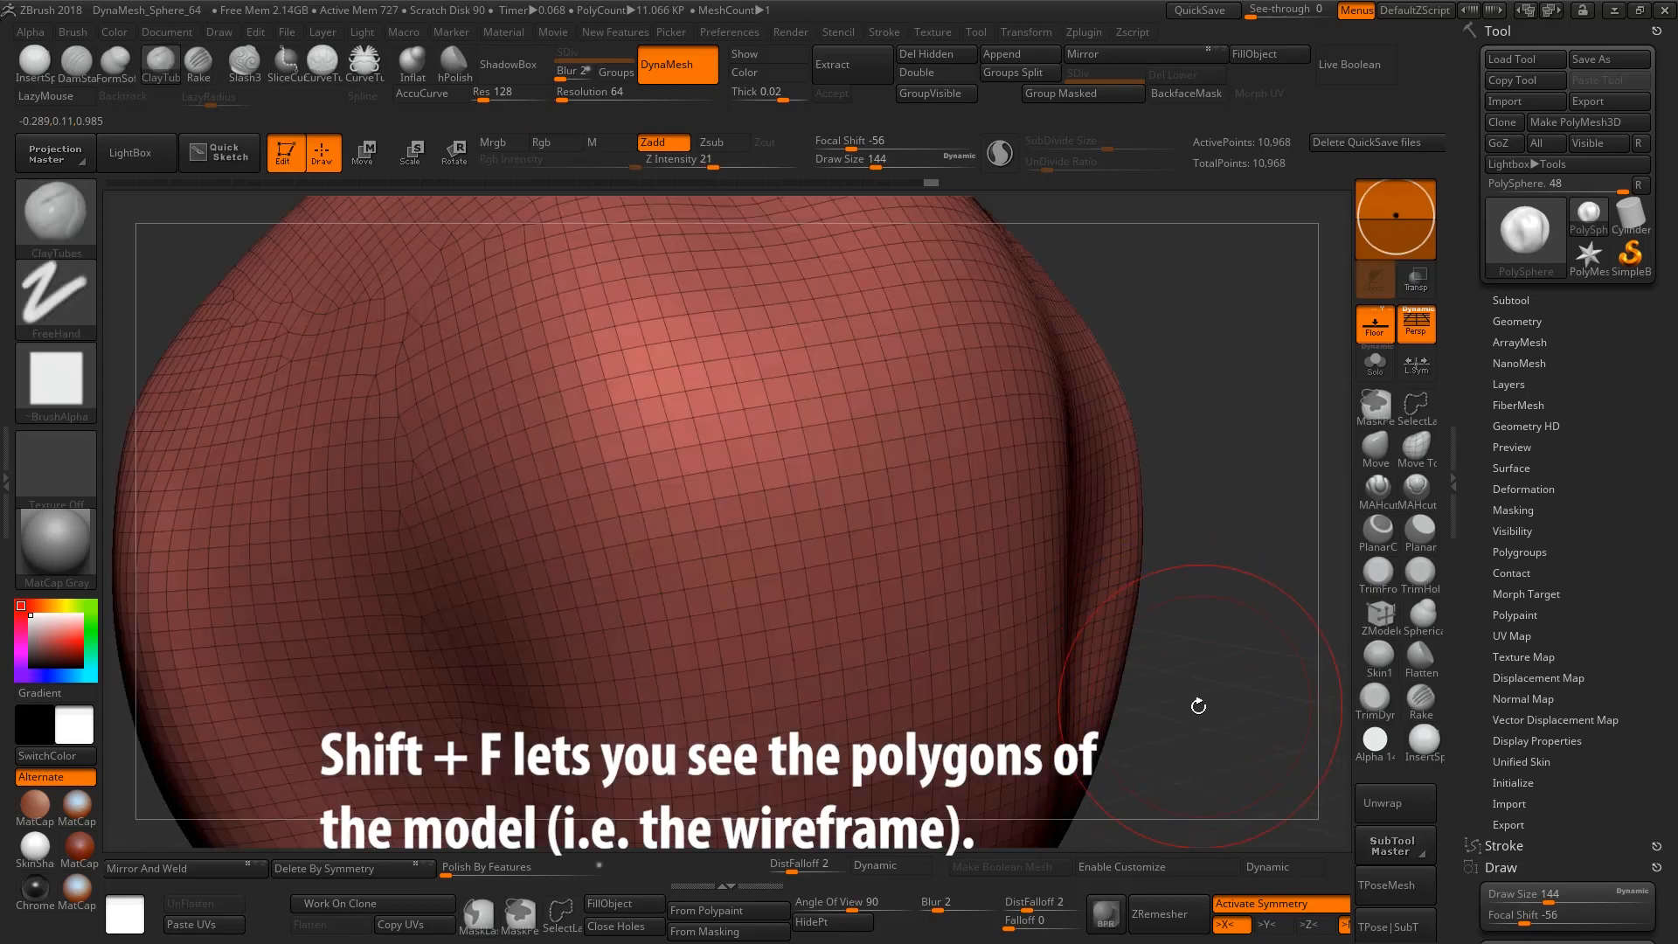
left_click_drag(1198, 695, 1060, 730, "alt")
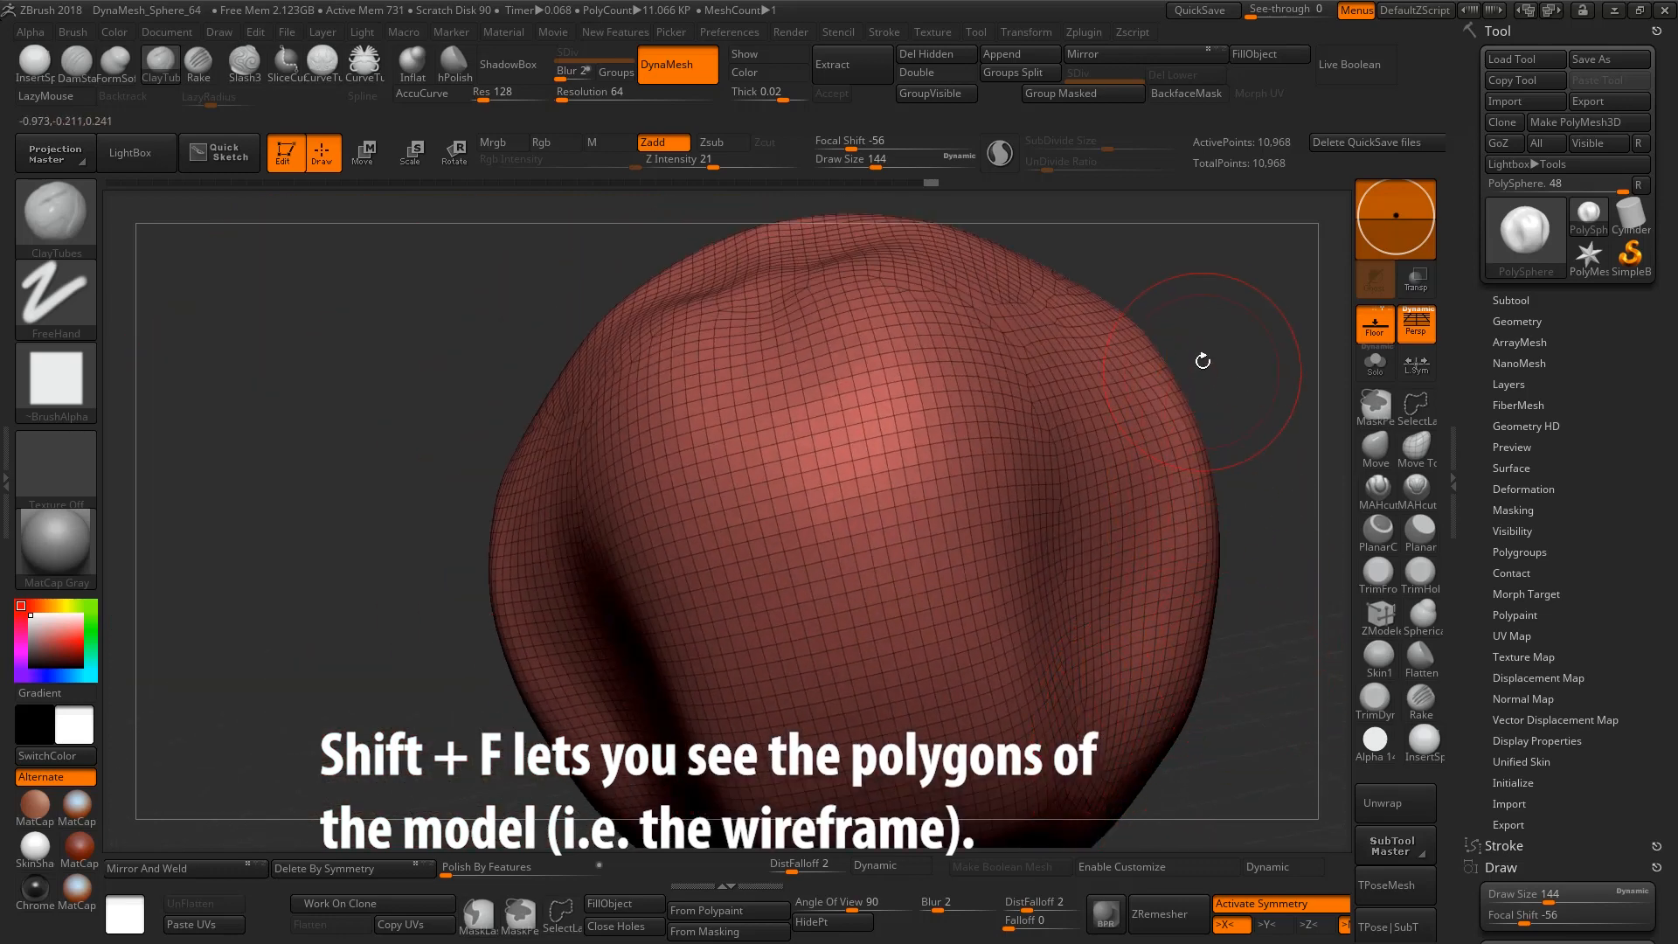
left_click_drag(1208, 336, 1162, 569)
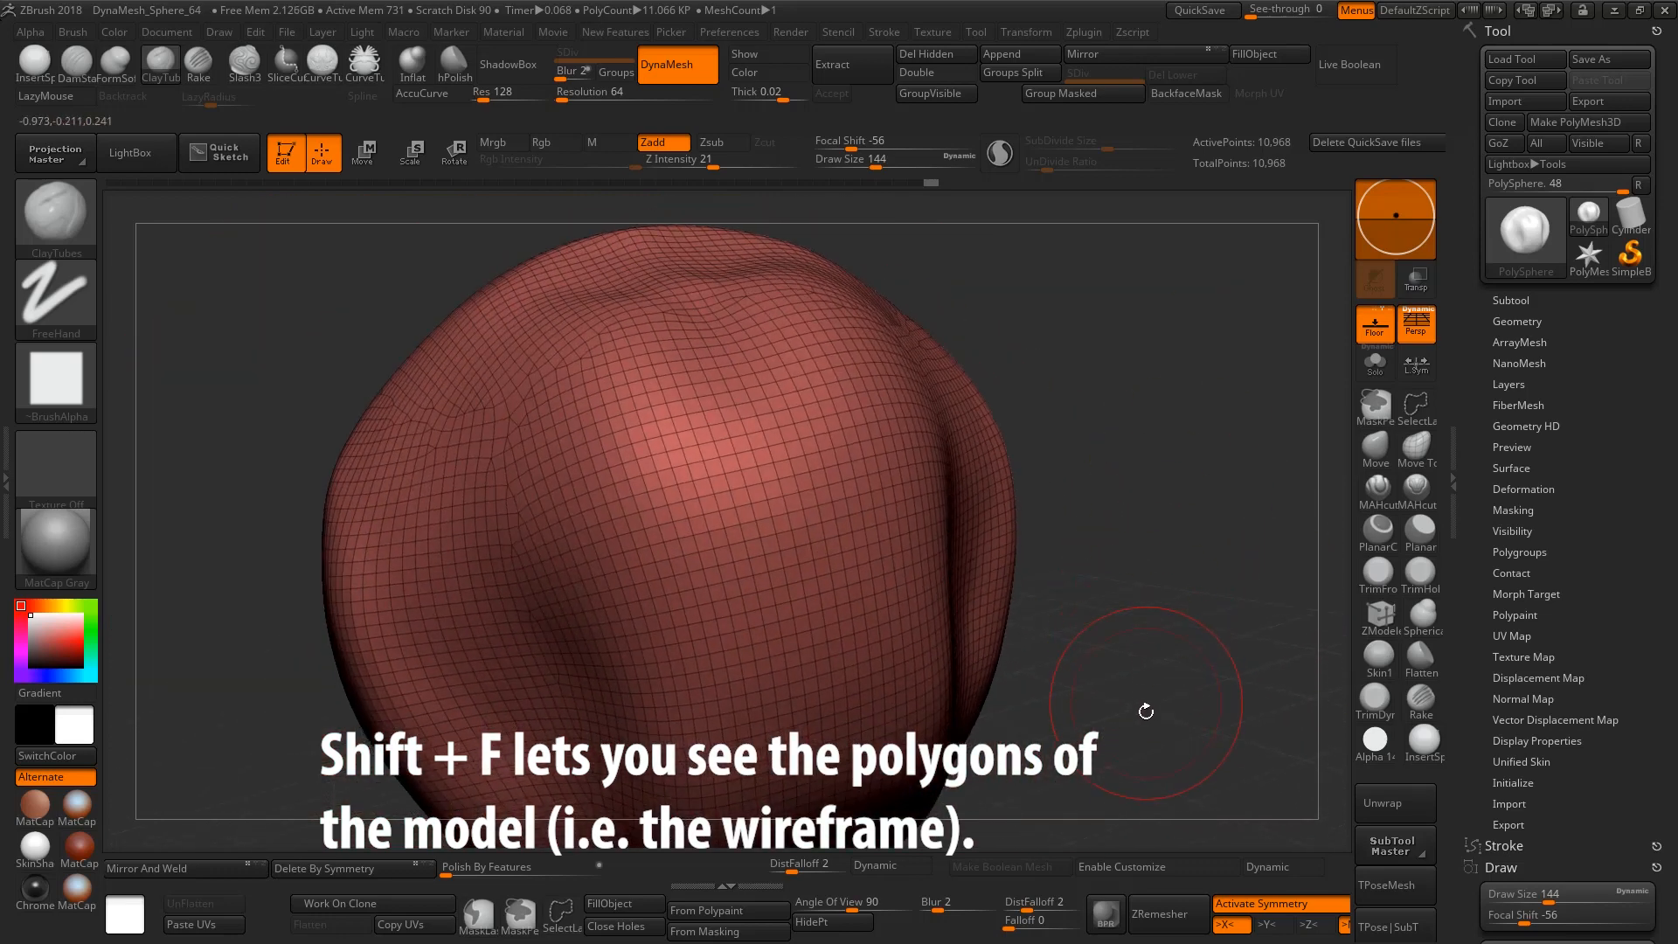
left_click_drag(1138, 712, 1244, 492)
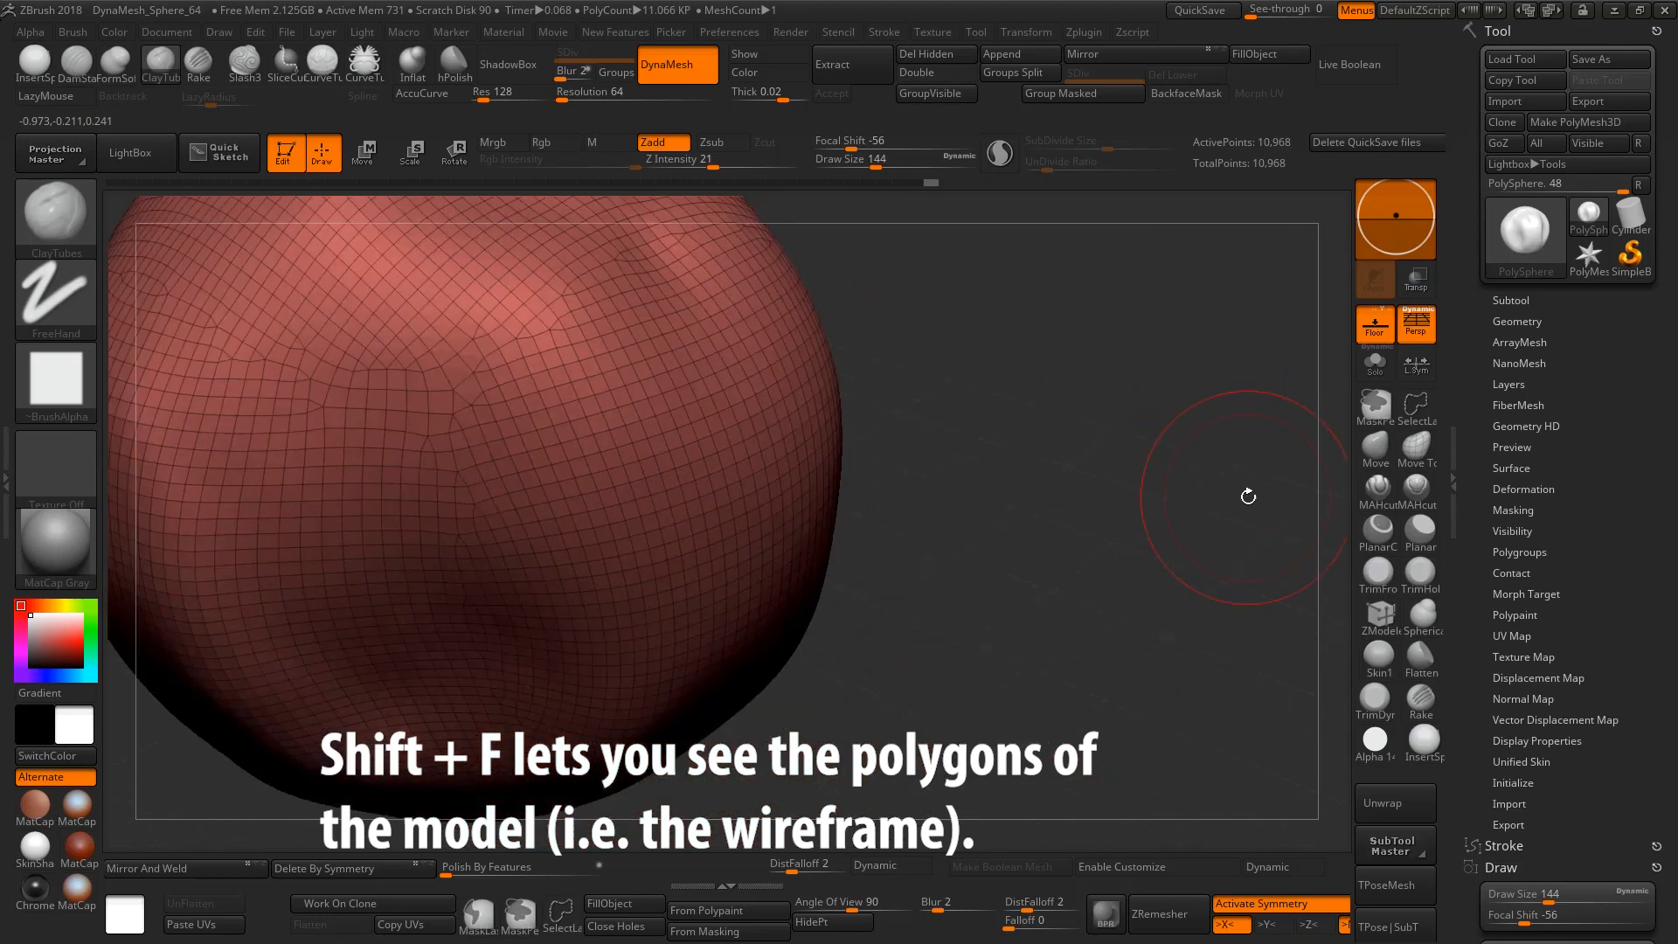
left_click_drag(1467, 506, 1466, 433)
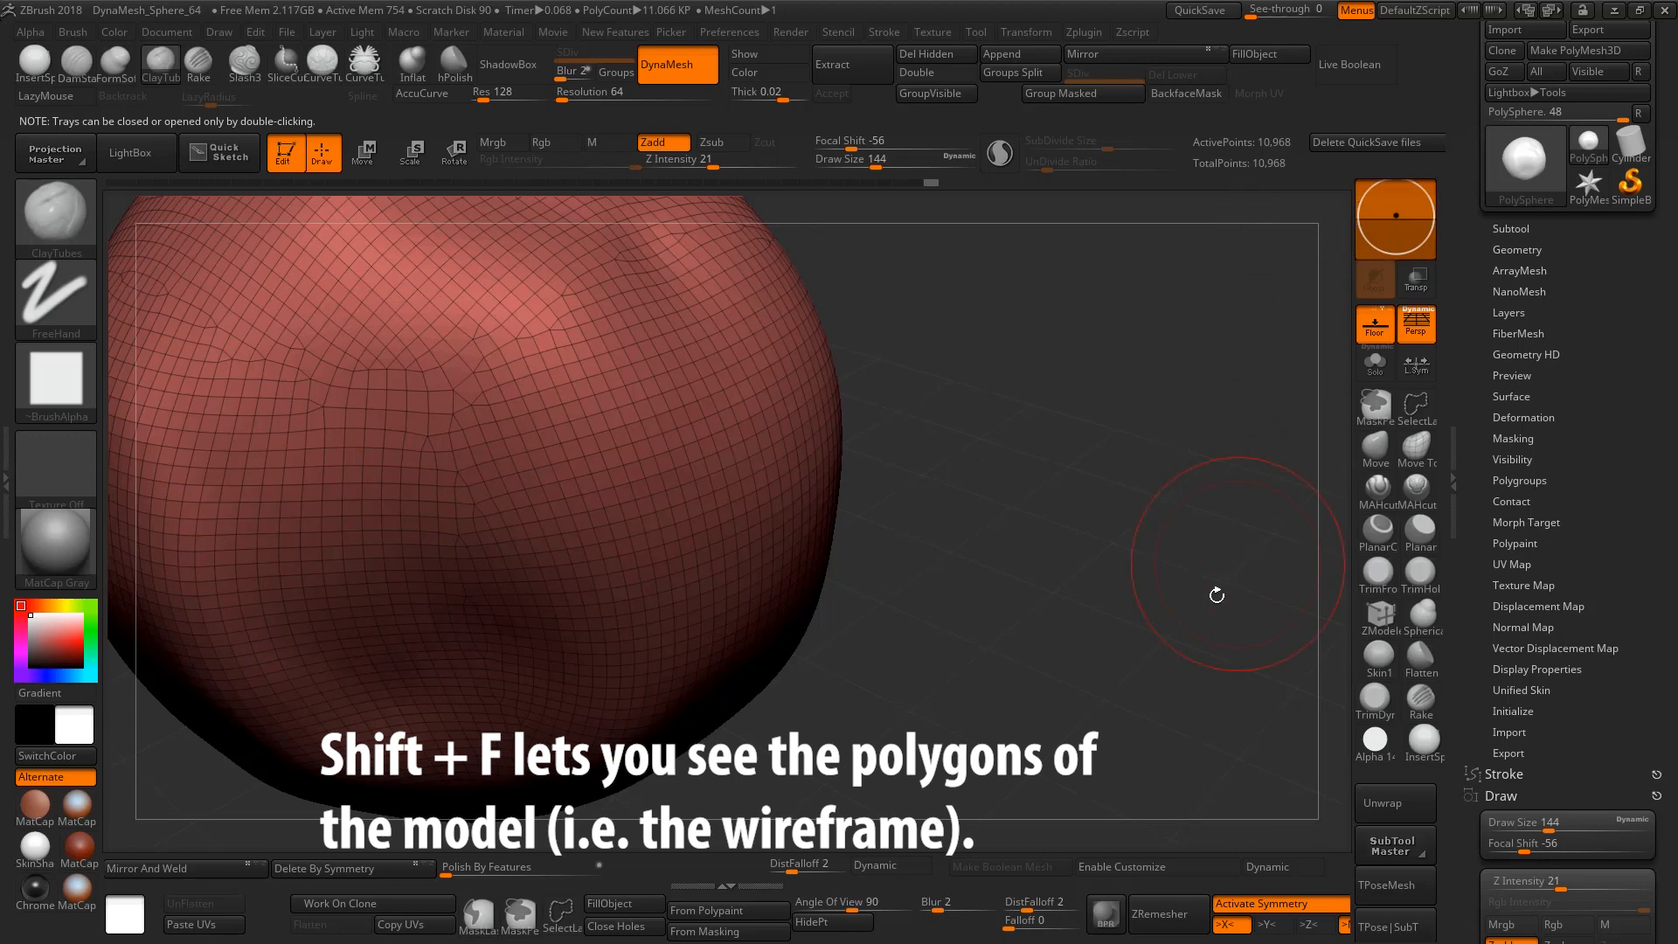
left_click_drag(1216, 594, 1149, 562)
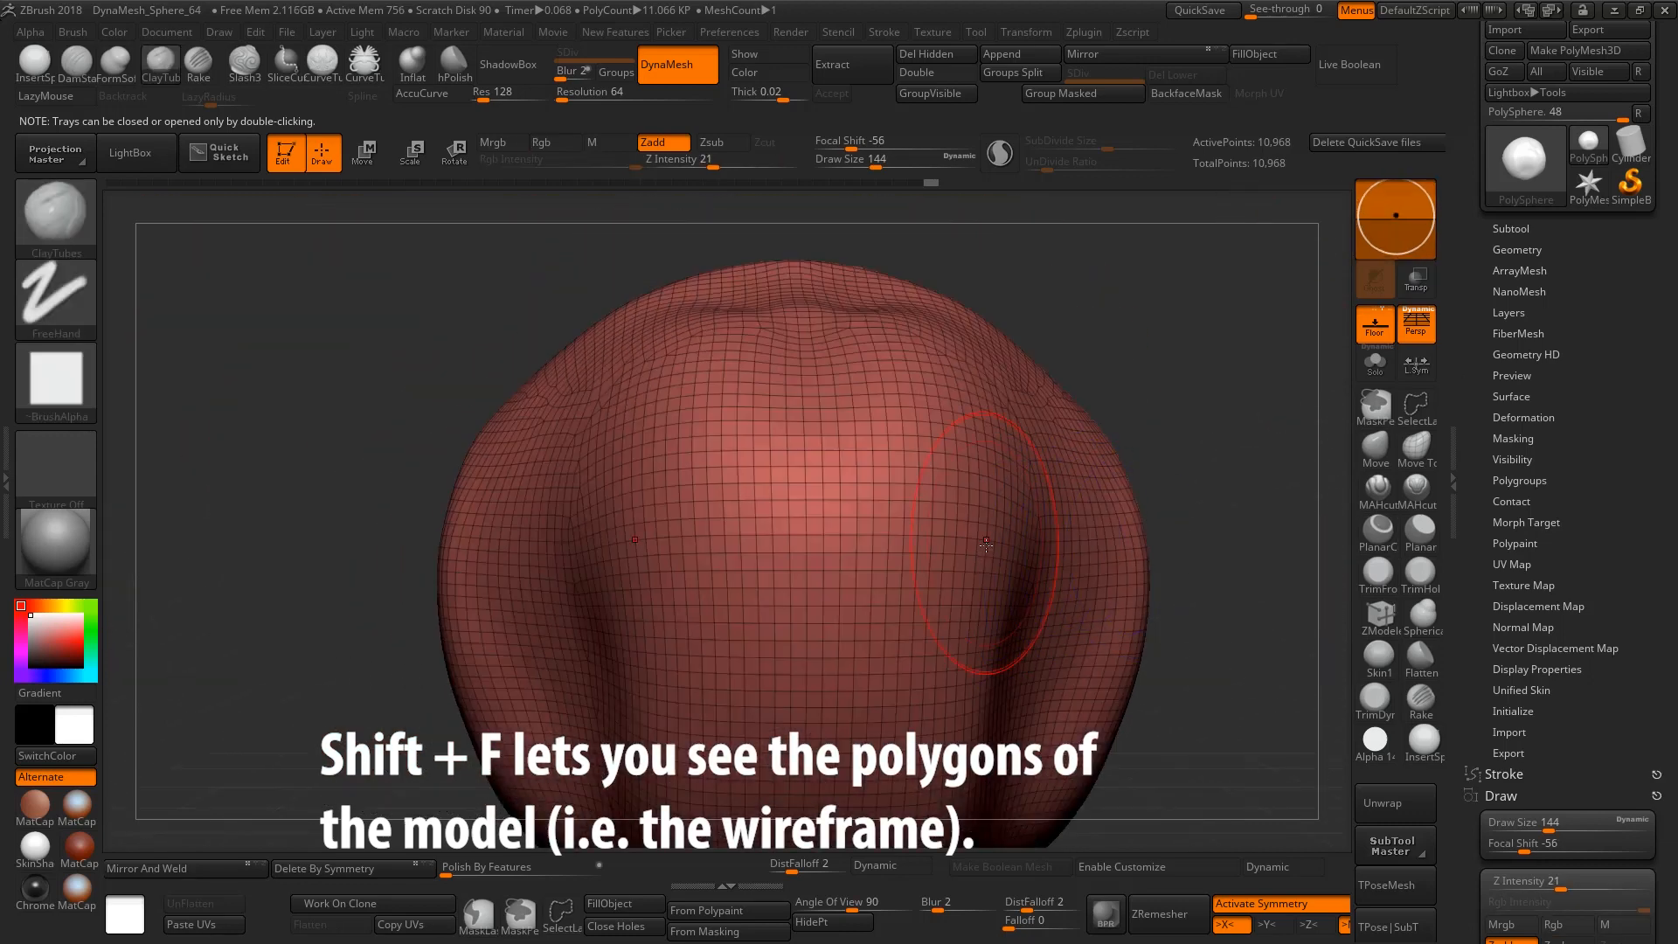
Smooth the front of the sphere with the wireframe displayed, and turn the wireframe display off
mouse_move(996, 492)
left_mouse_down("shift")
mouse_move(955, 511)
mouse_move(946, 646)
mouse_move(1069, 544)
left_mouse_up("shift")
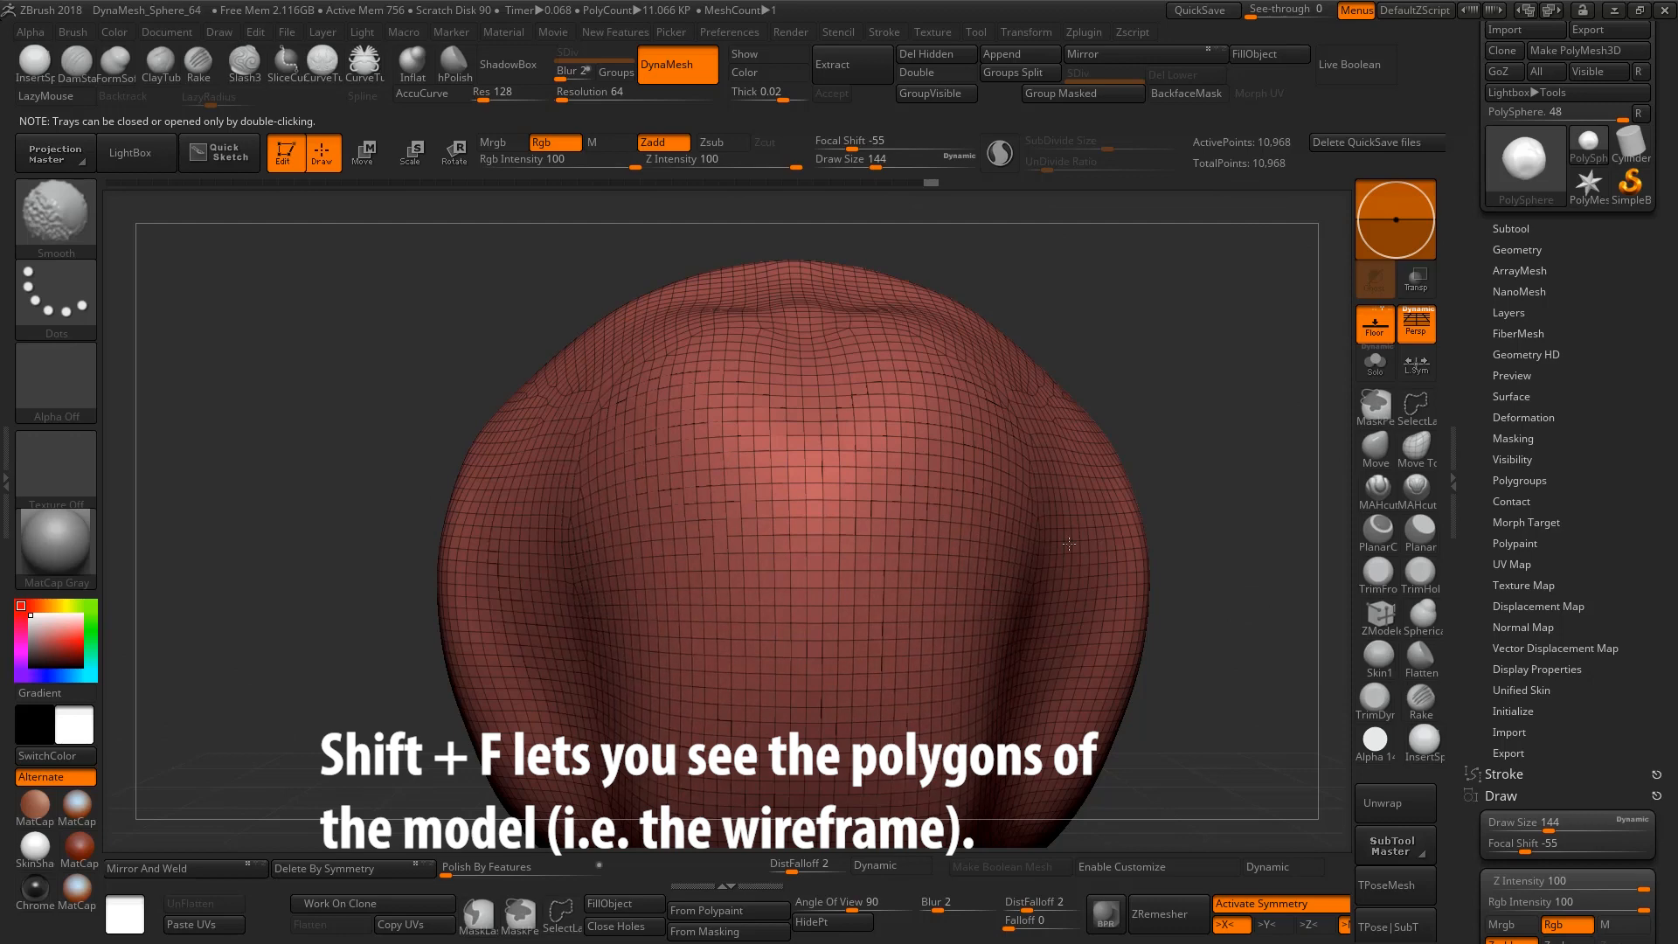
key("shift+f")
key("shift+f")
key("shift+f")
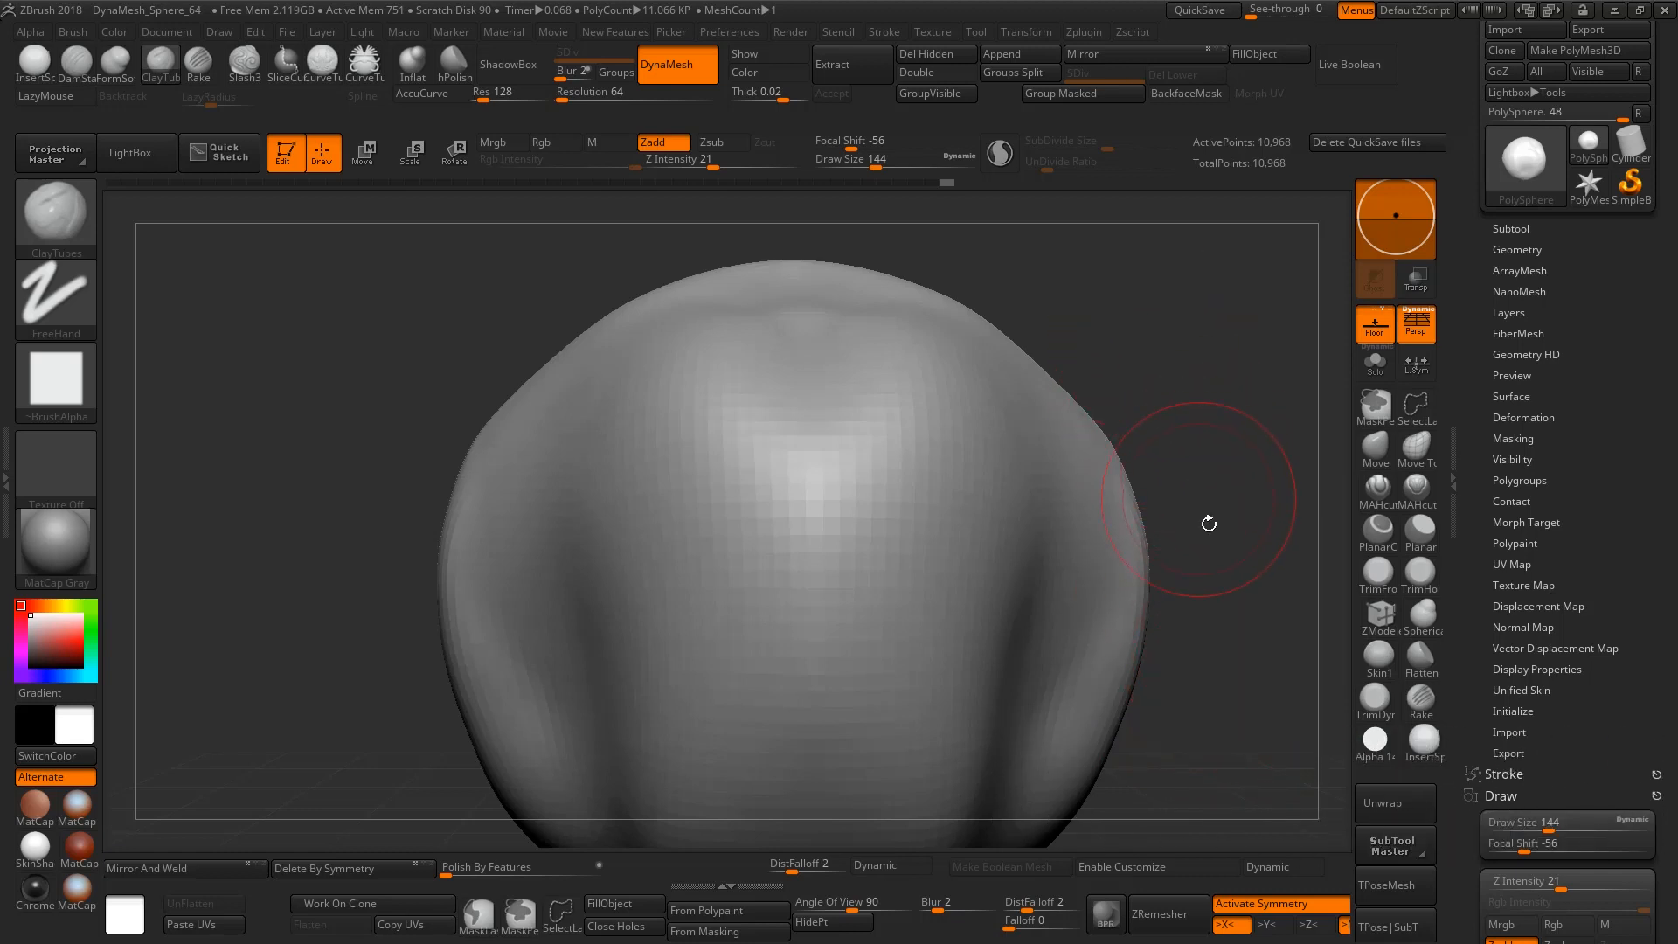
Fully initialize ZBrush to discard the sculpted model and all customized tools and document data
left_click_drag(1203, 716, 1281, 777)
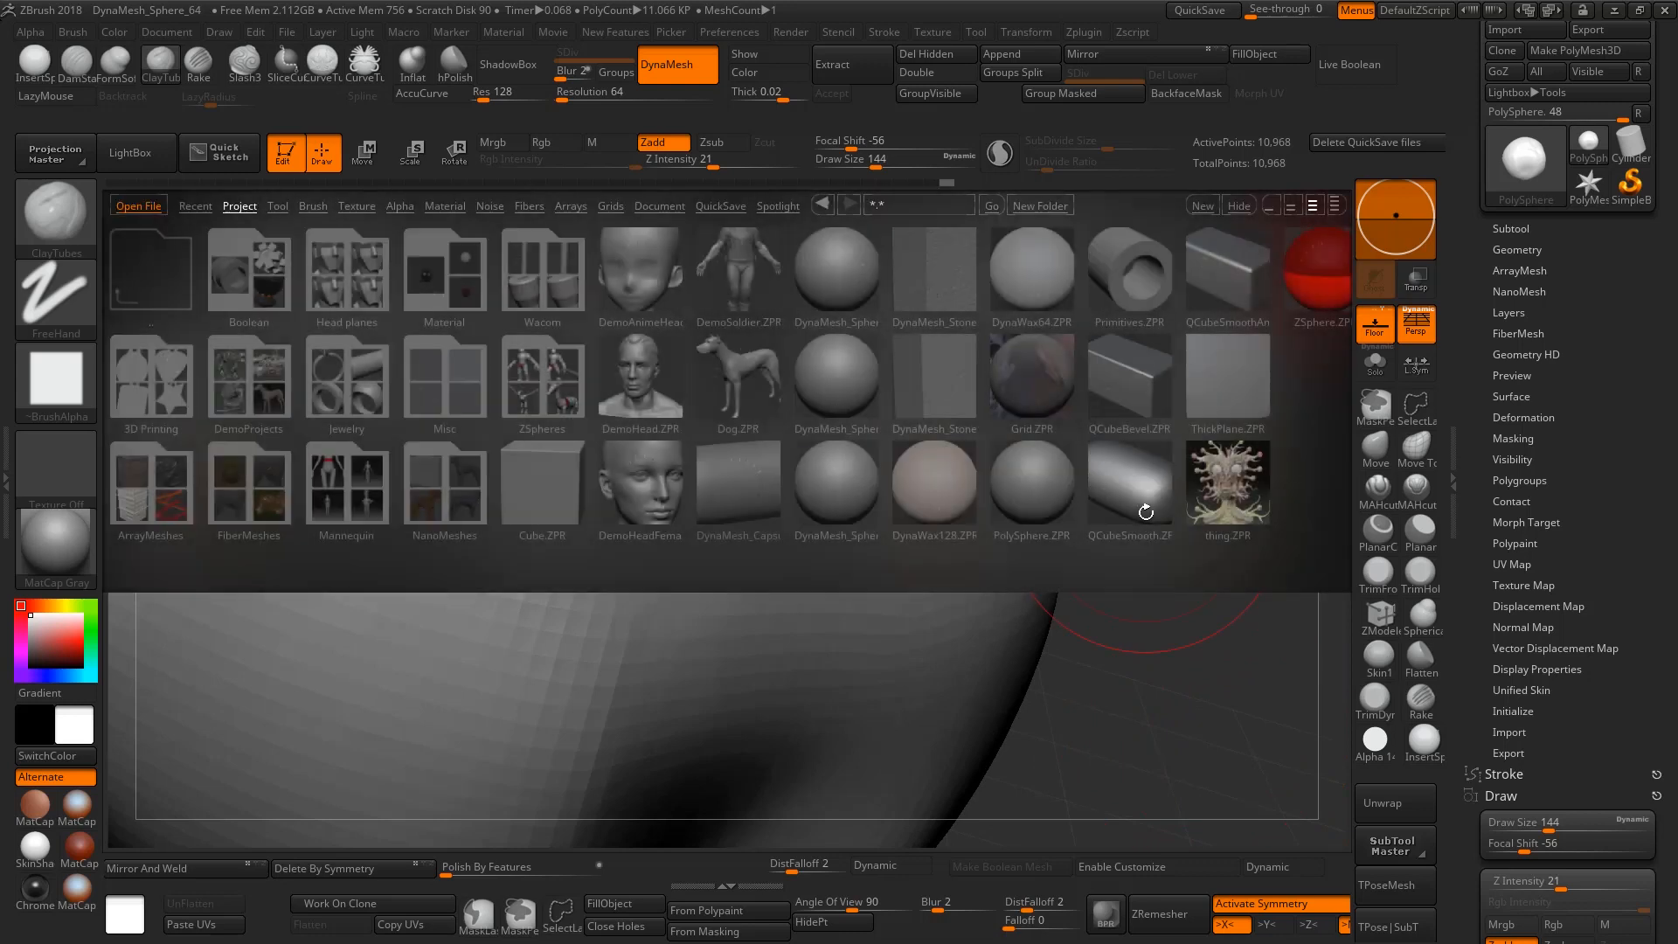
mouse_move(1169, 664)
left_mouse_down()
mouse_move(1147, 642)
mouse_move(1158, 630)
left_mouse_up()
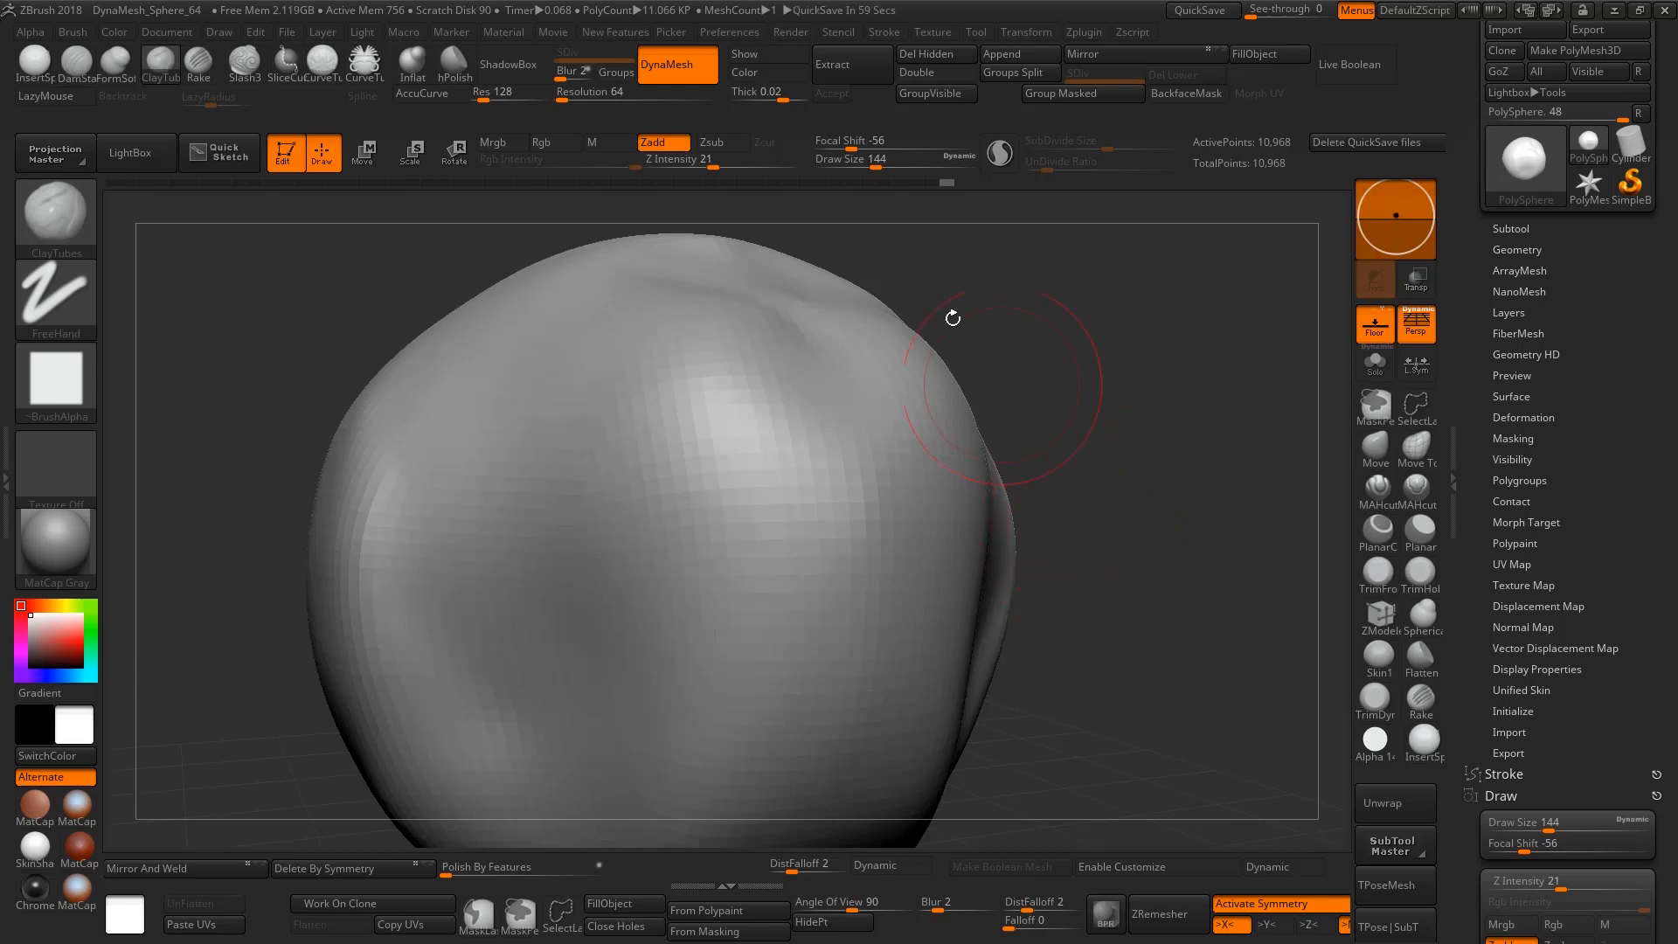
left_click(737, 34)
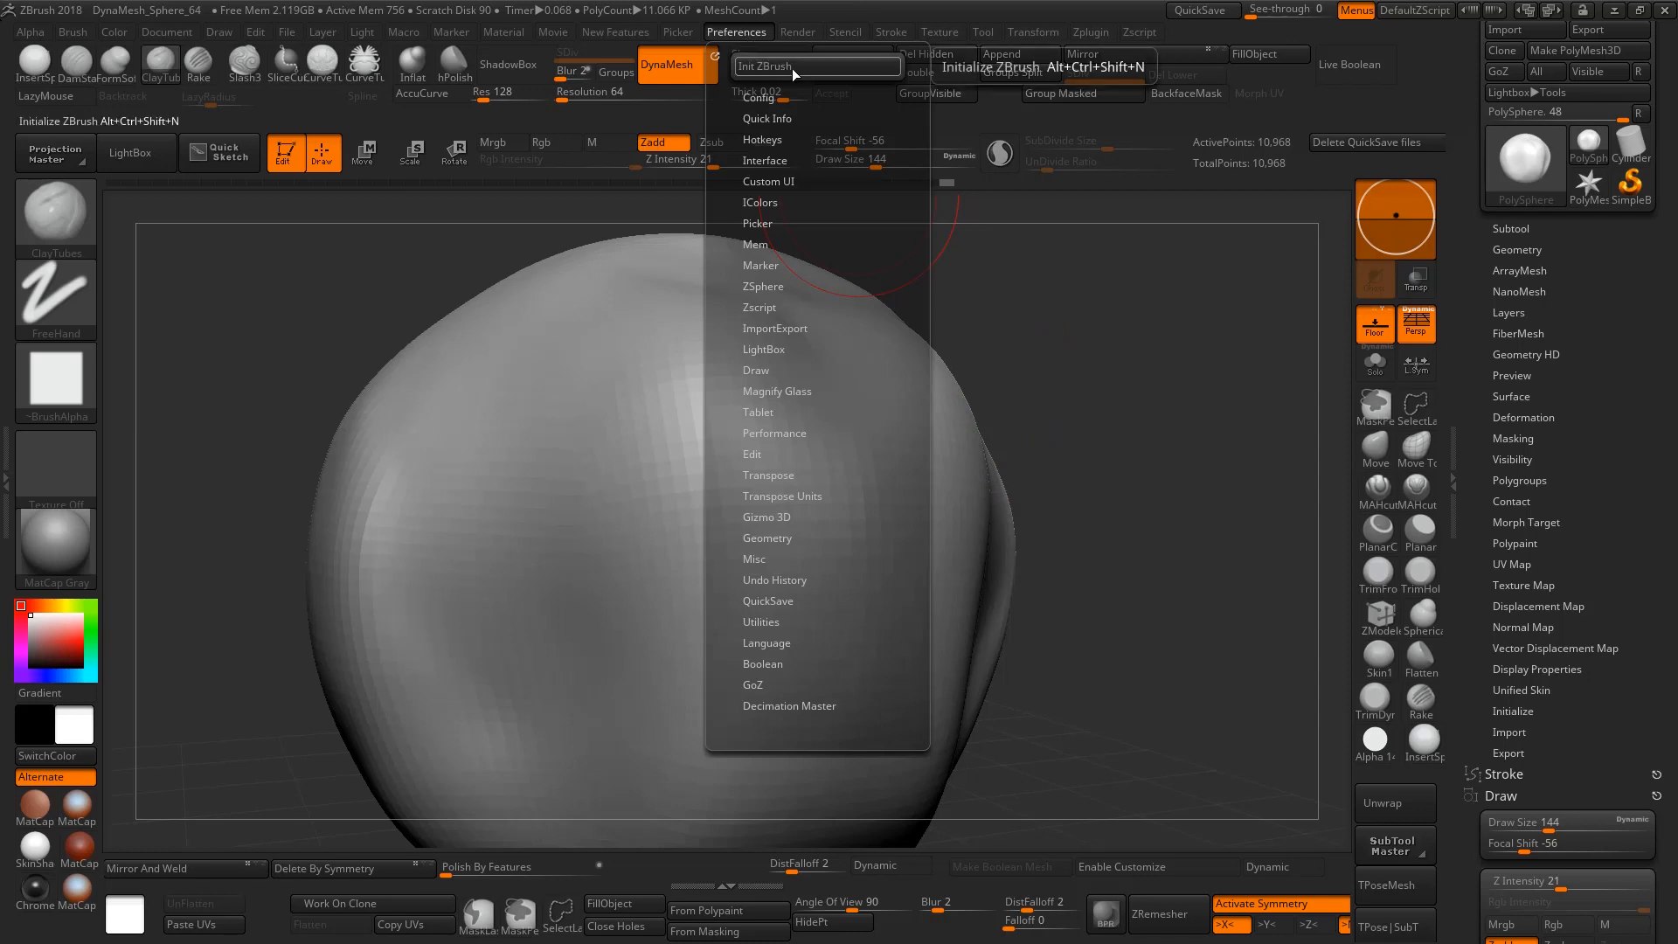
left_click(794, 67)
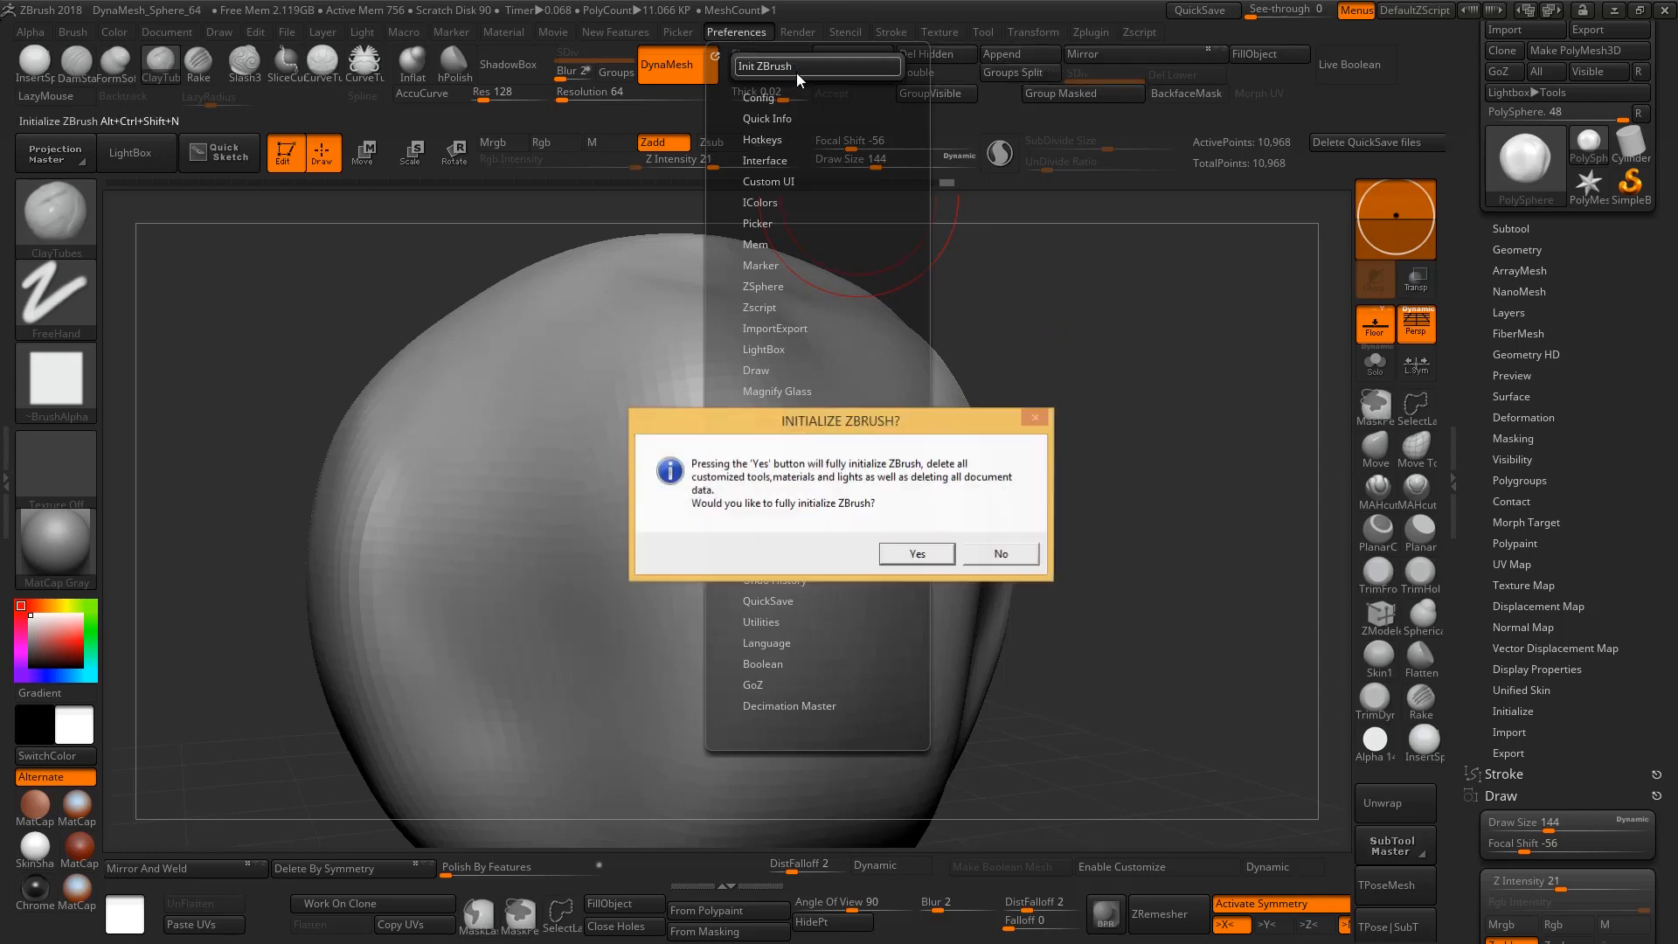
left_click(941, 556)
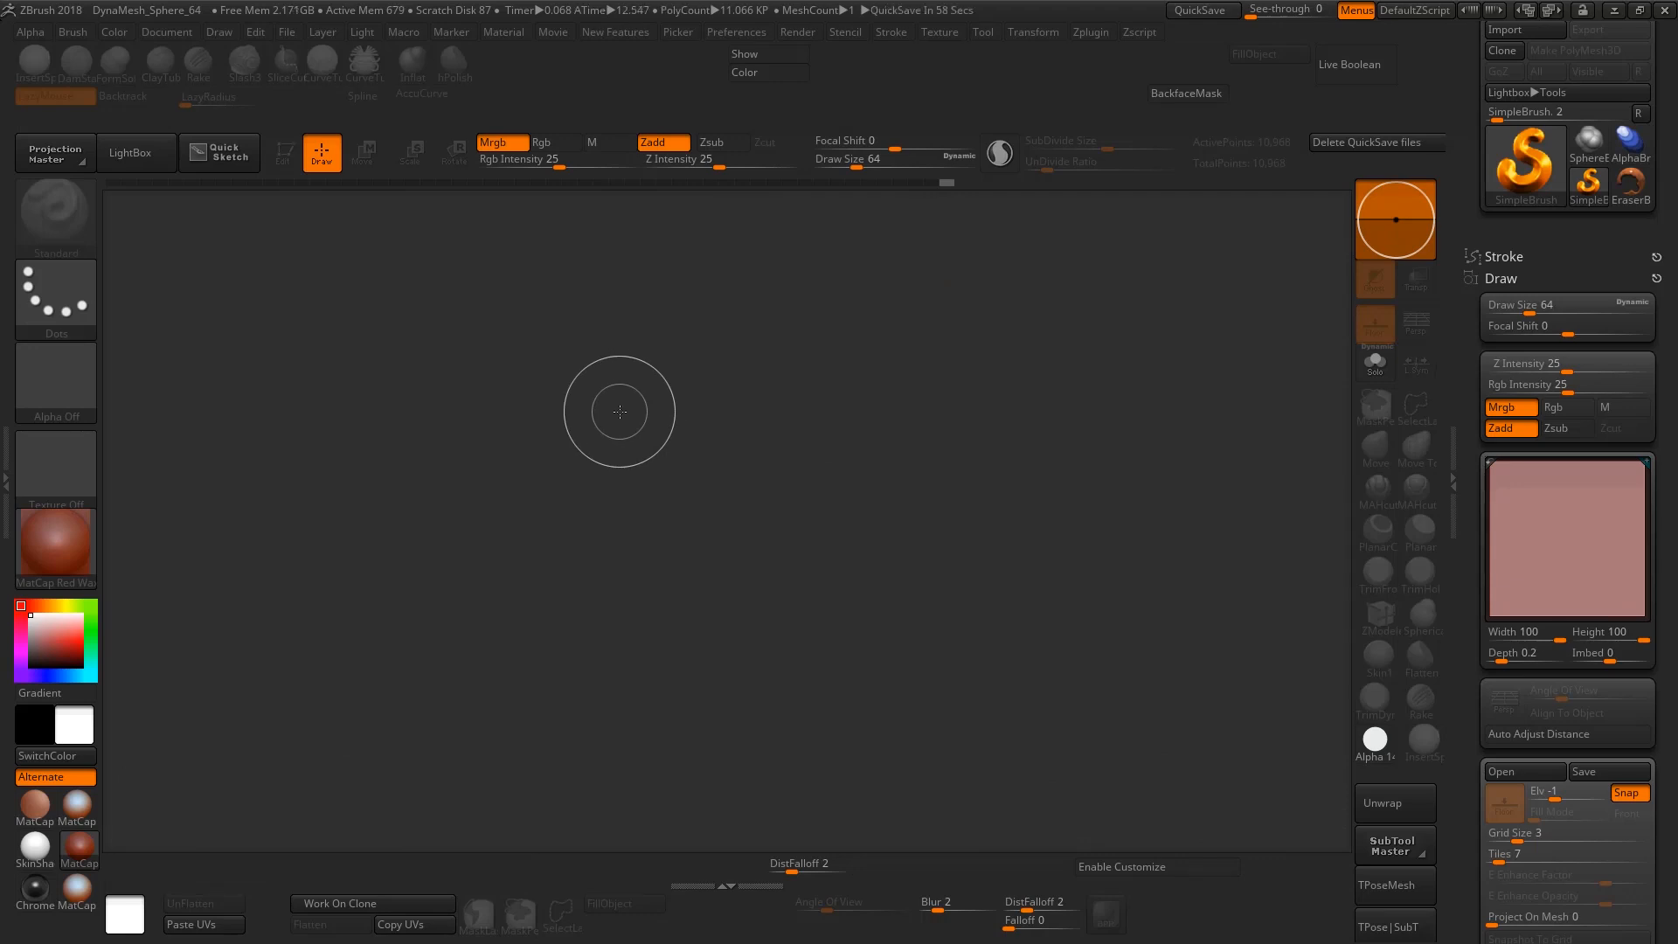
Load the DynaMesh_Sphere_64 project from LightBox
key("comma")
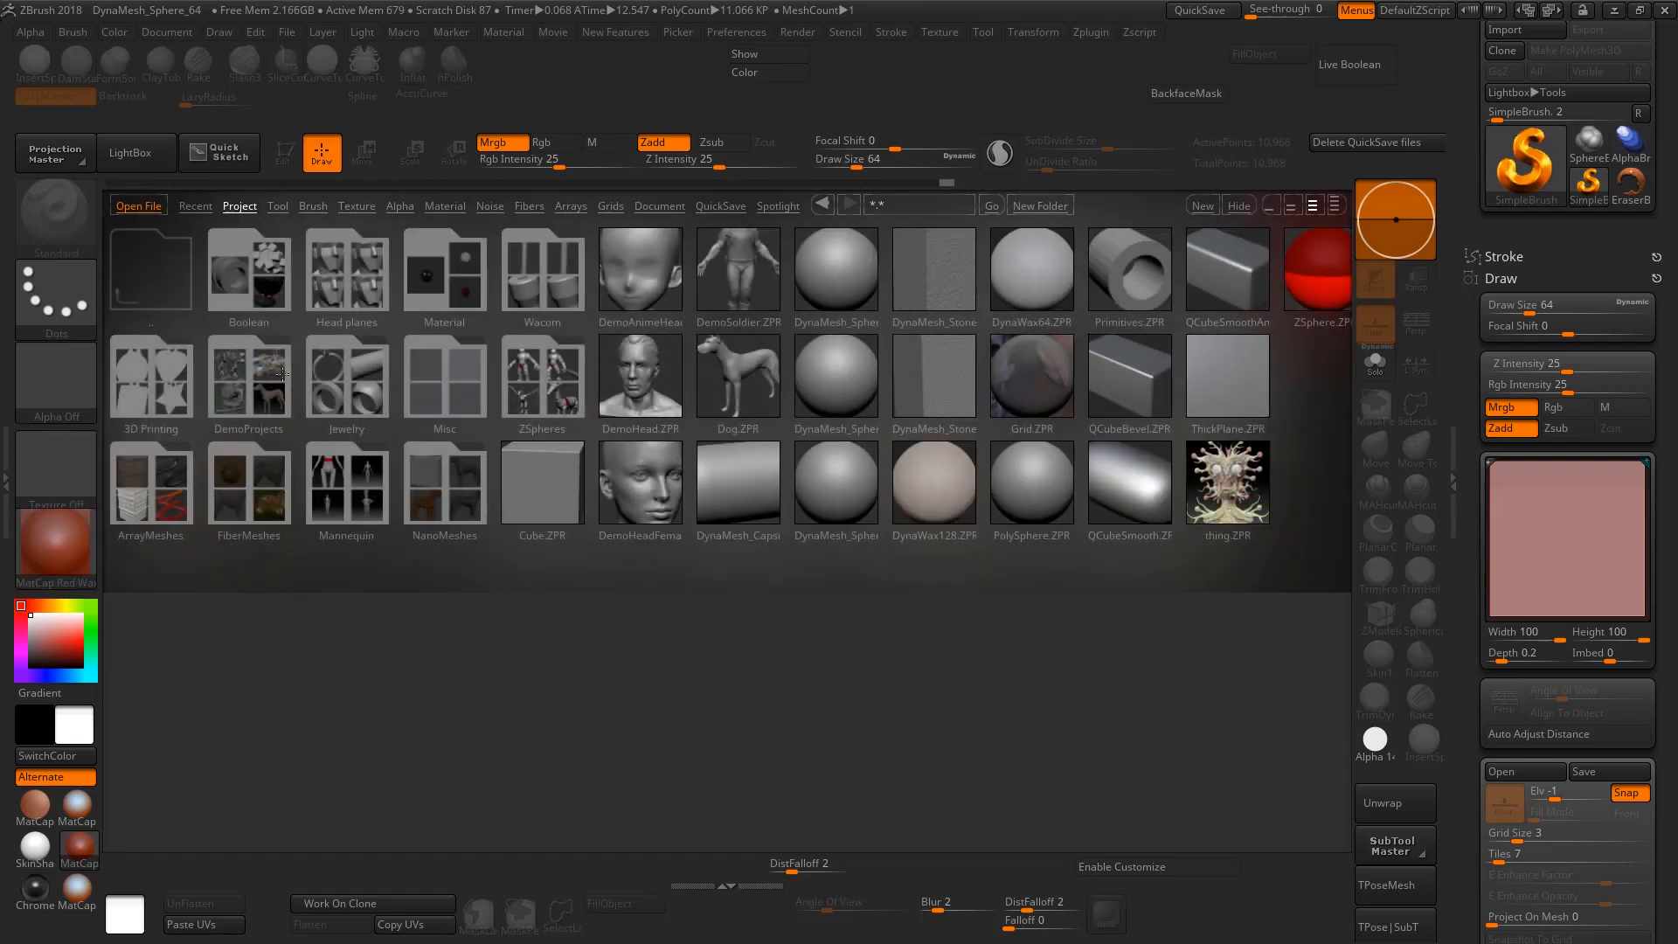
double_click(835, 480)
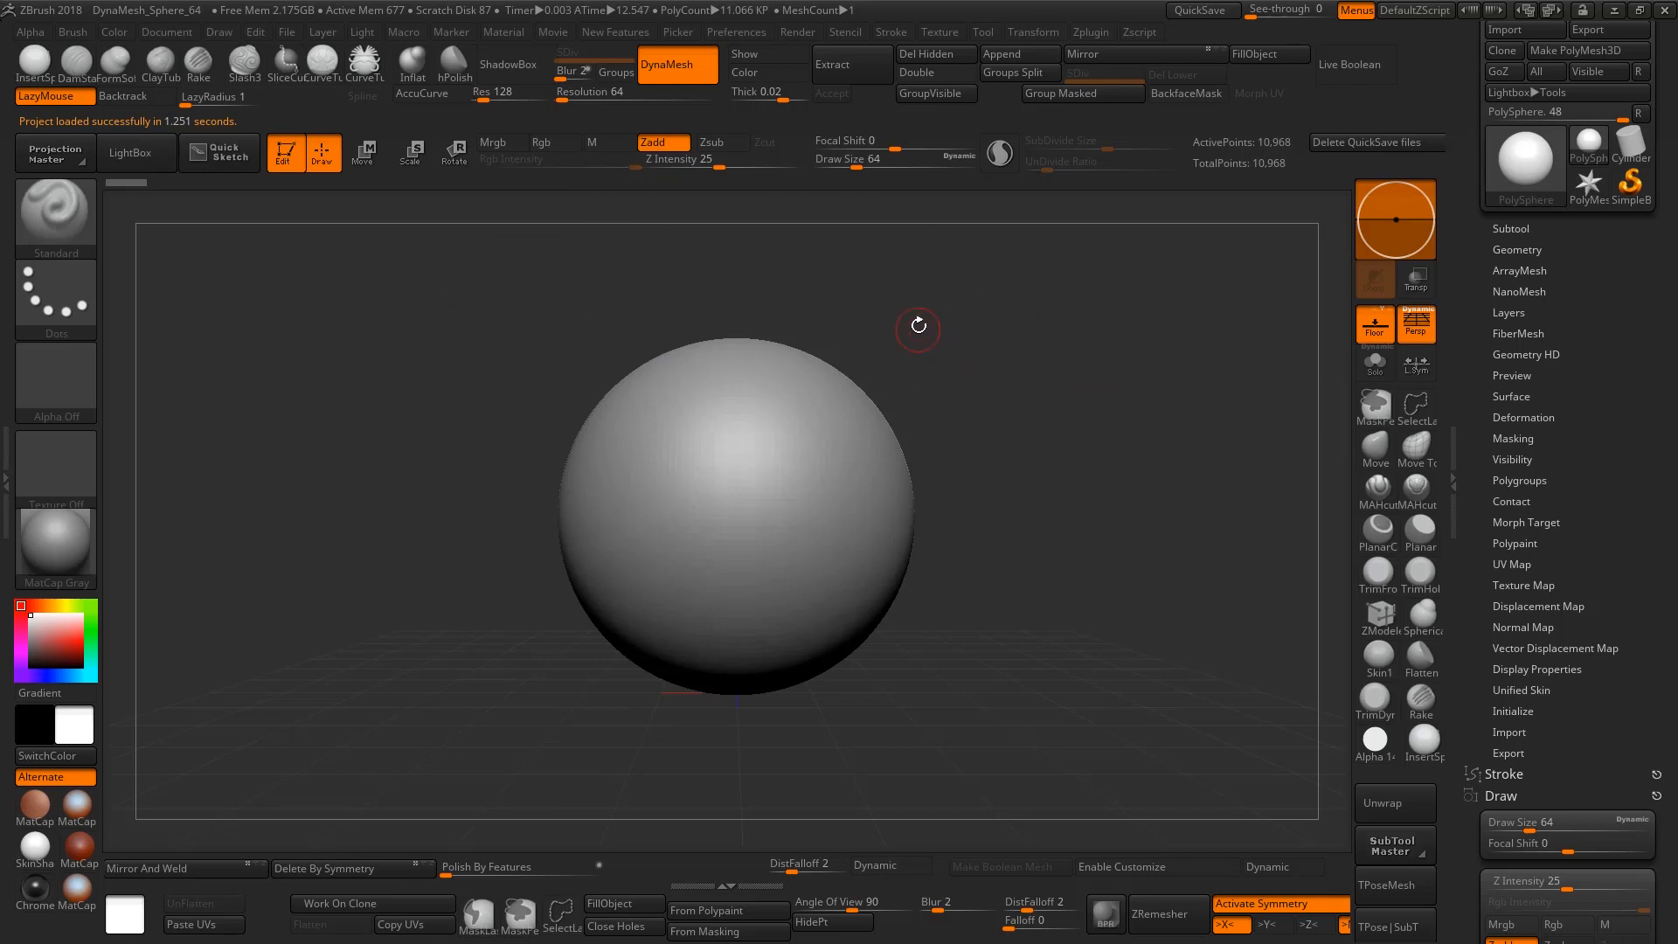
scroll(1651, 230, "up", 2)
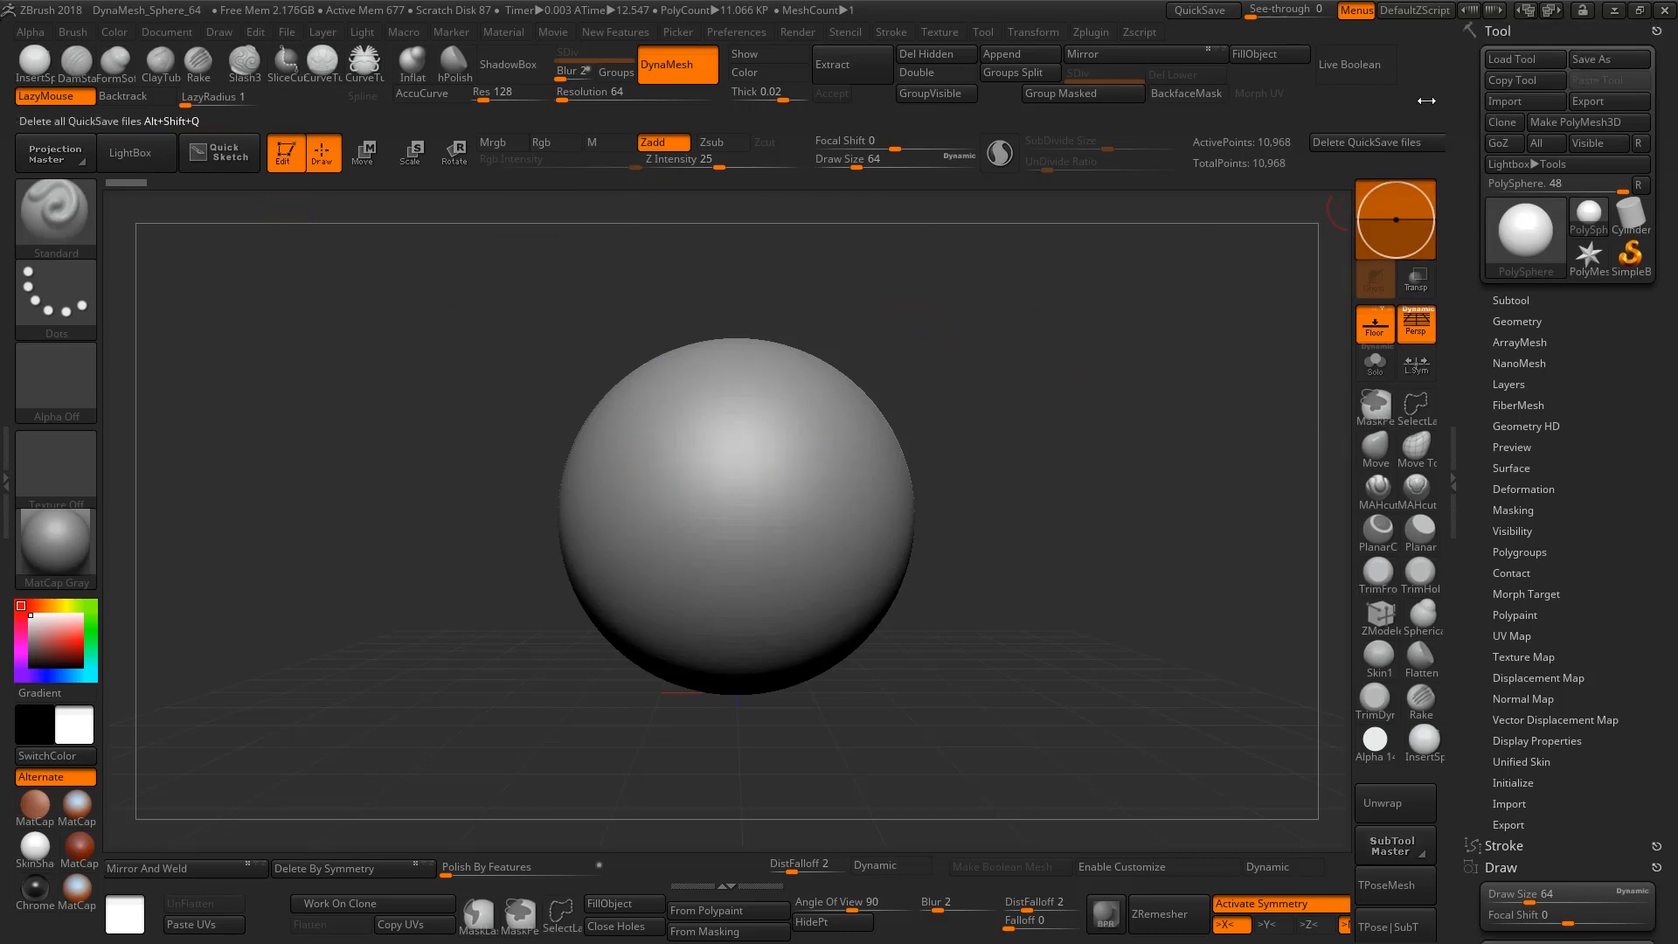
Bring up the dialog for saving only the current tool as a ZTL file, and dismiss it without saving
left_click(1421, 700)
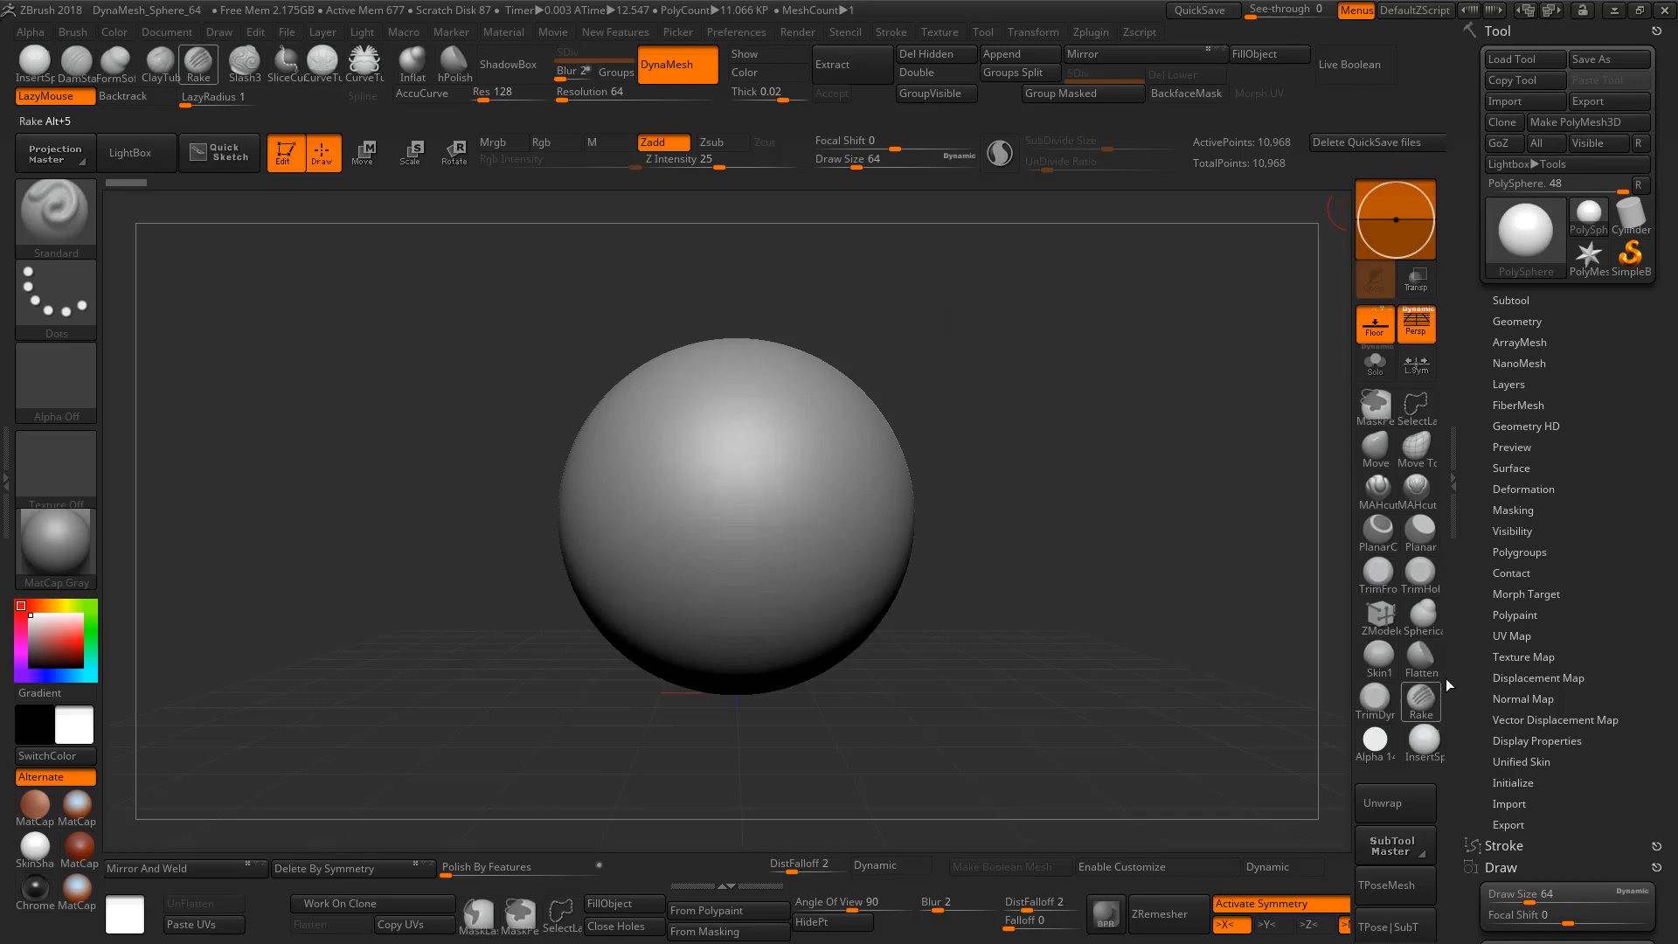
left_click(1587, 59)
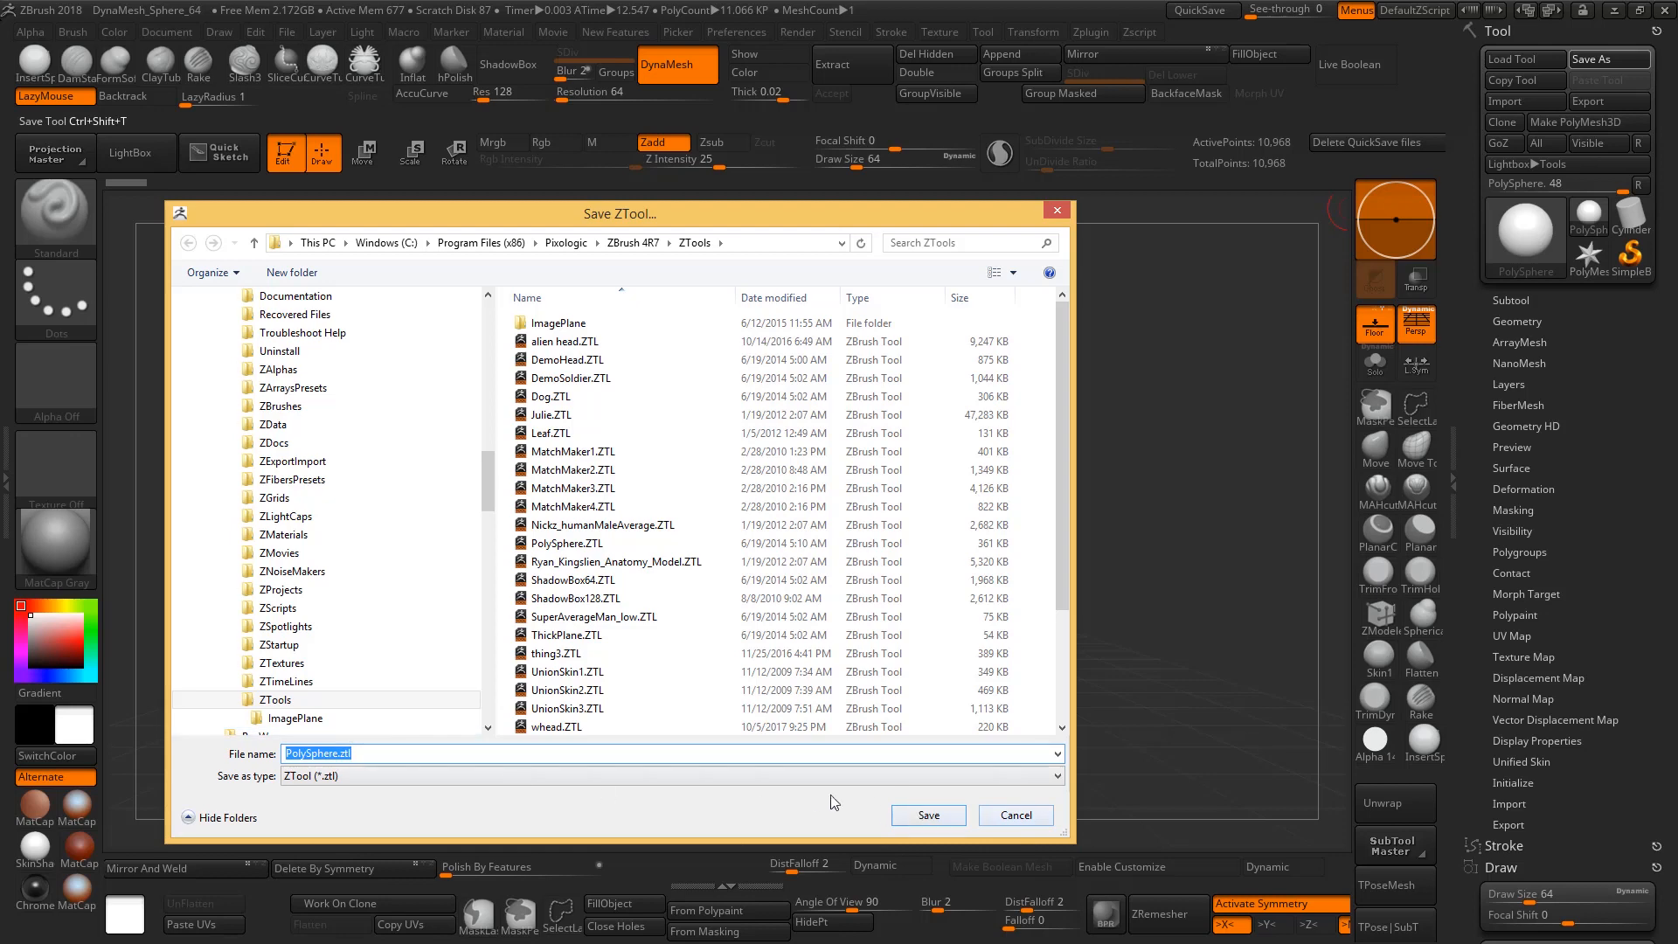
left_click(1026, 820)
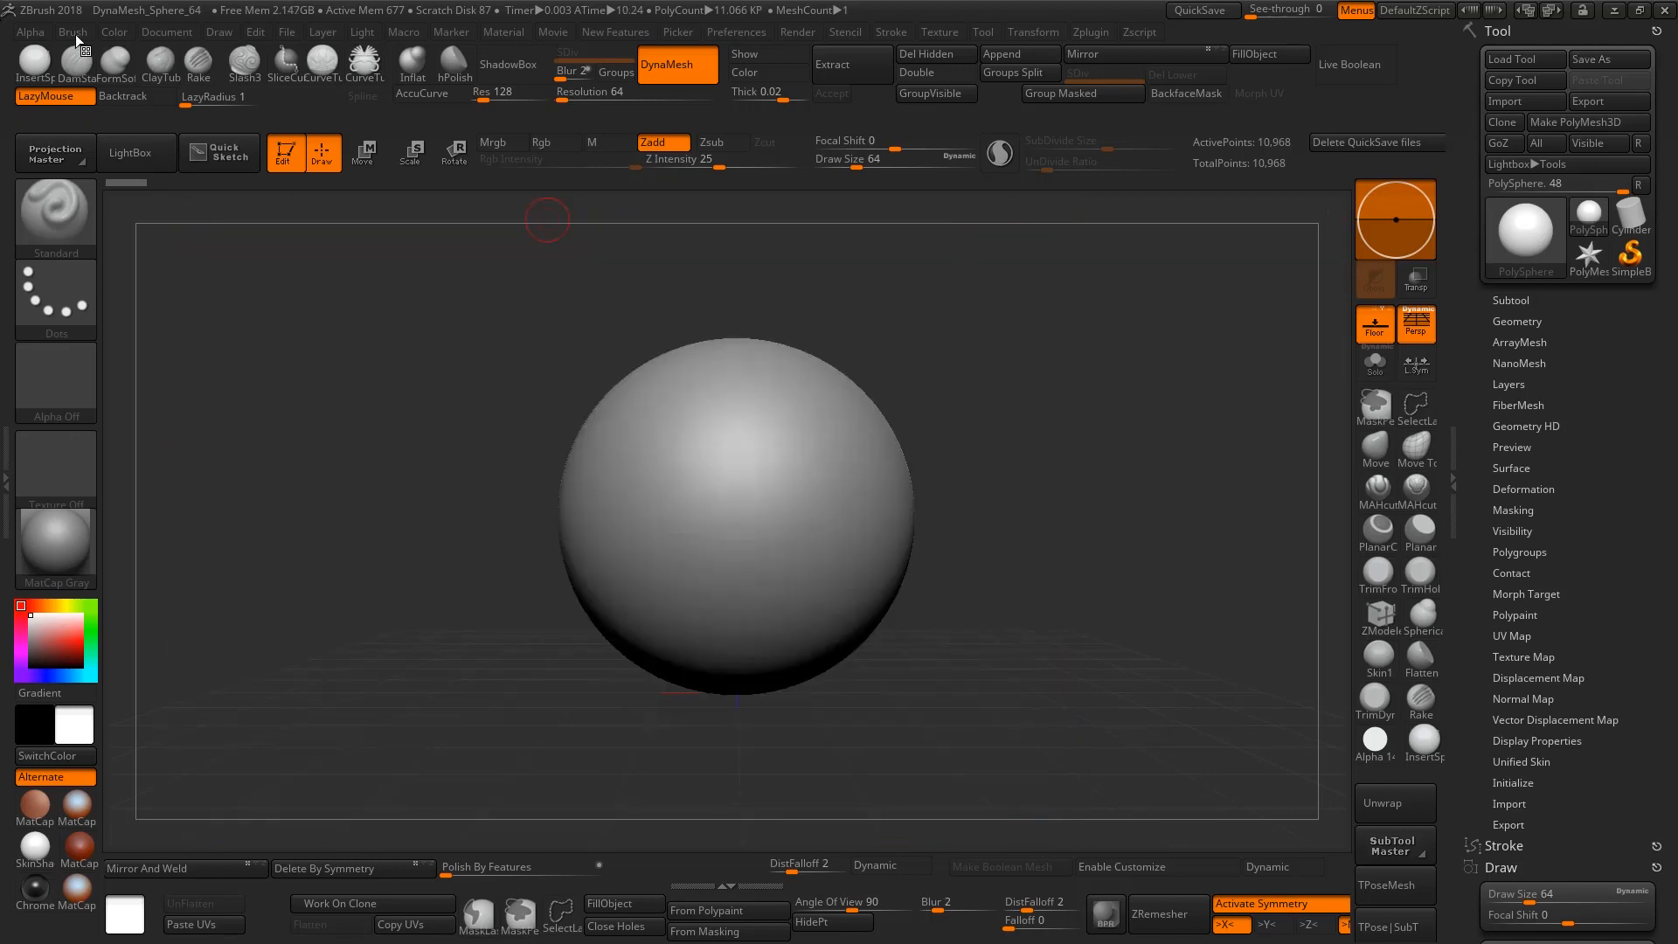
Bring up the dialog for saving the whole project as a ZPR file, and dismiss it without saving
left_click(297, 29)
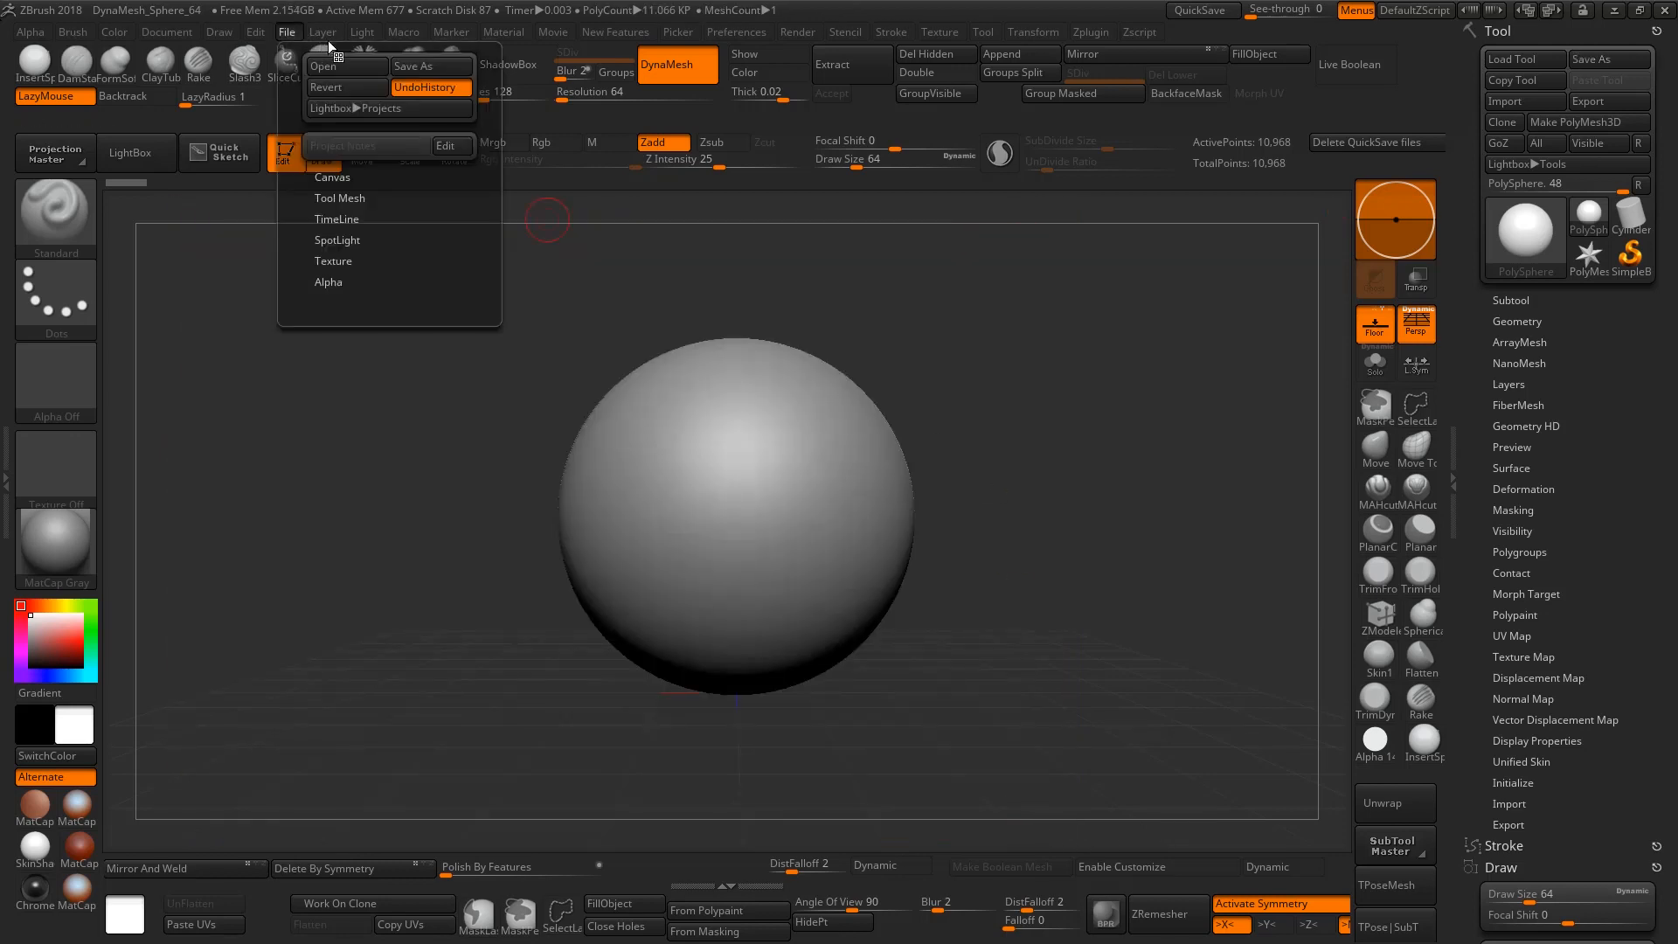
left_click(328, 34)
left_click(287, 32)
left_click(417, 71)
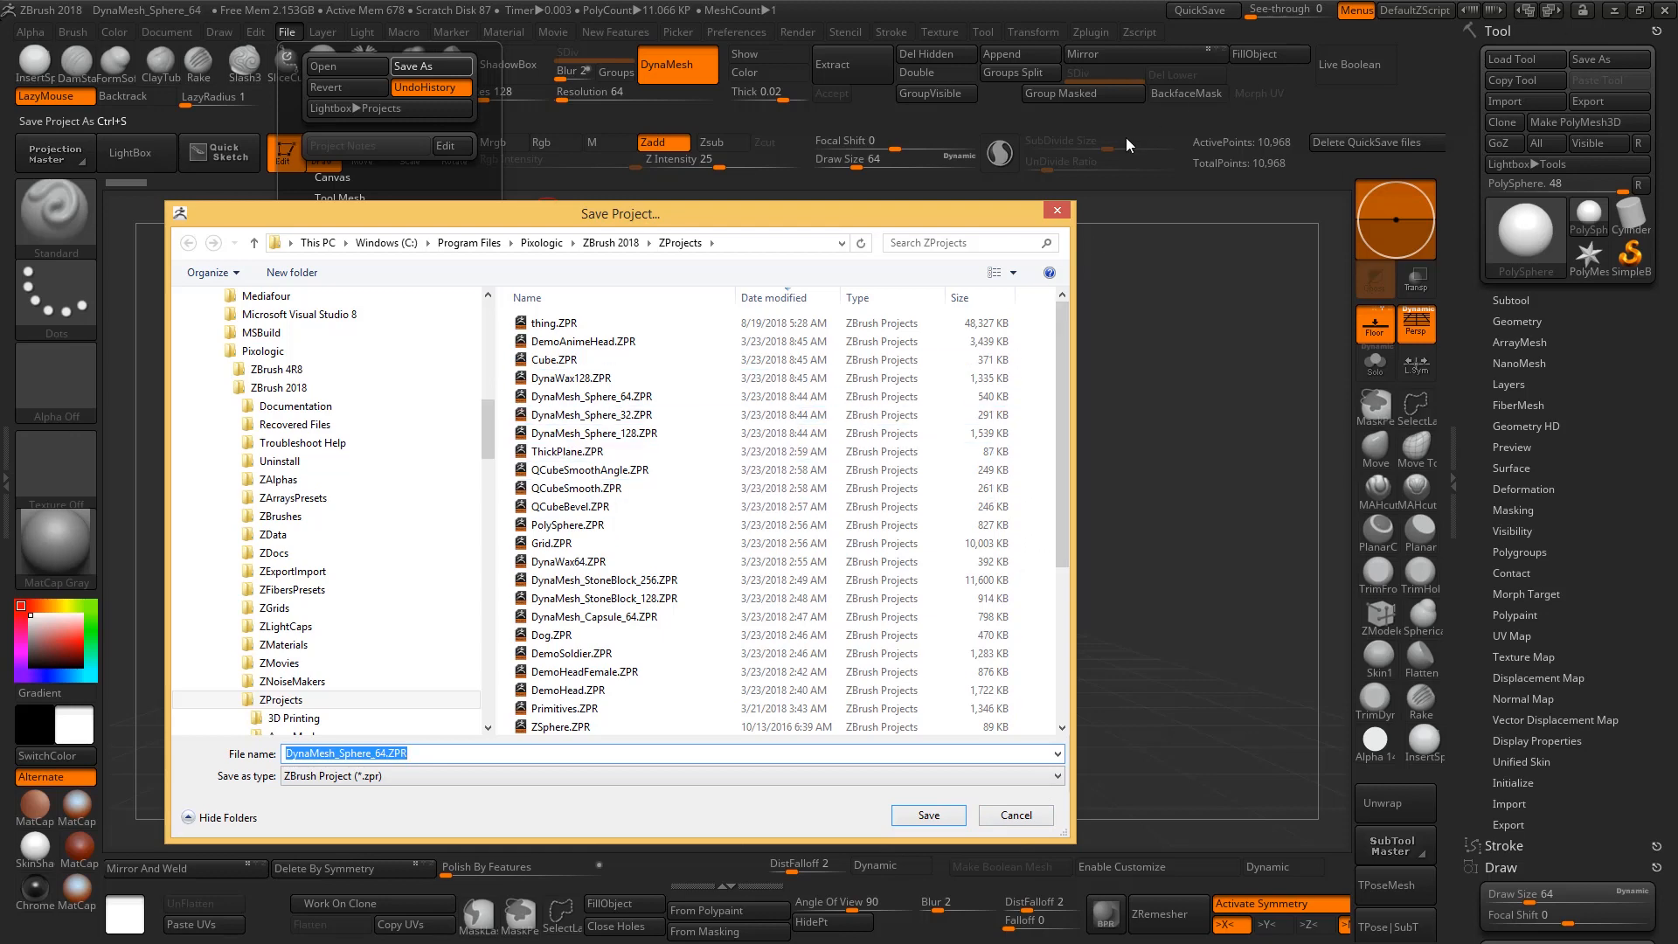
left_click(1055, 213)
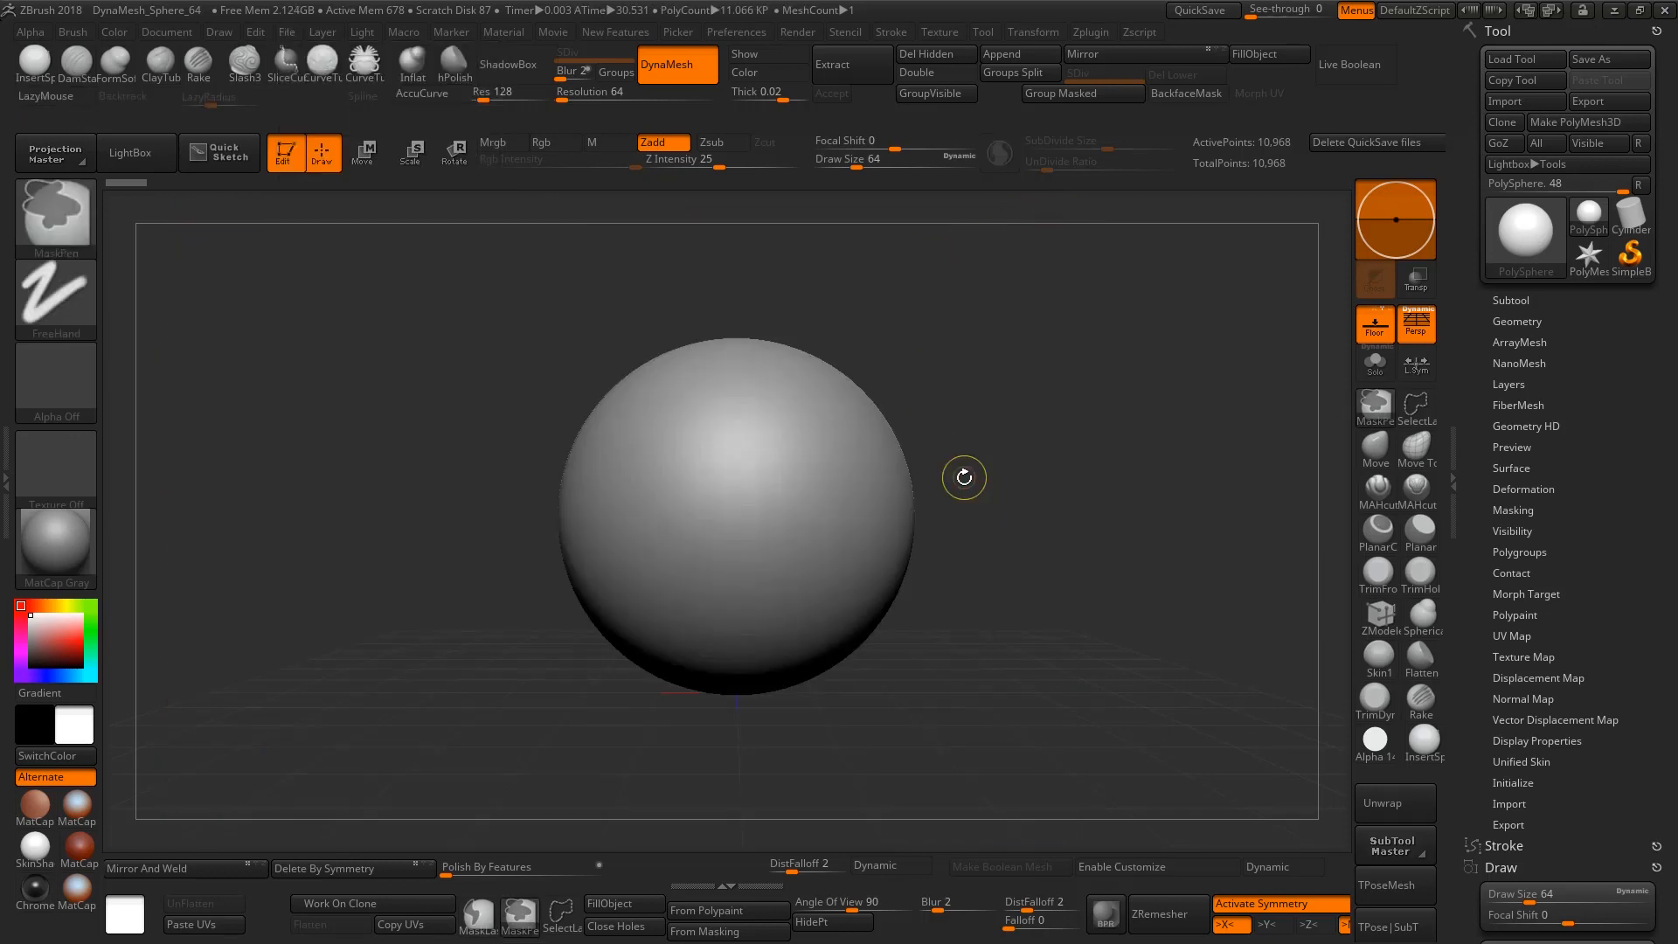
key("ctrl+s")
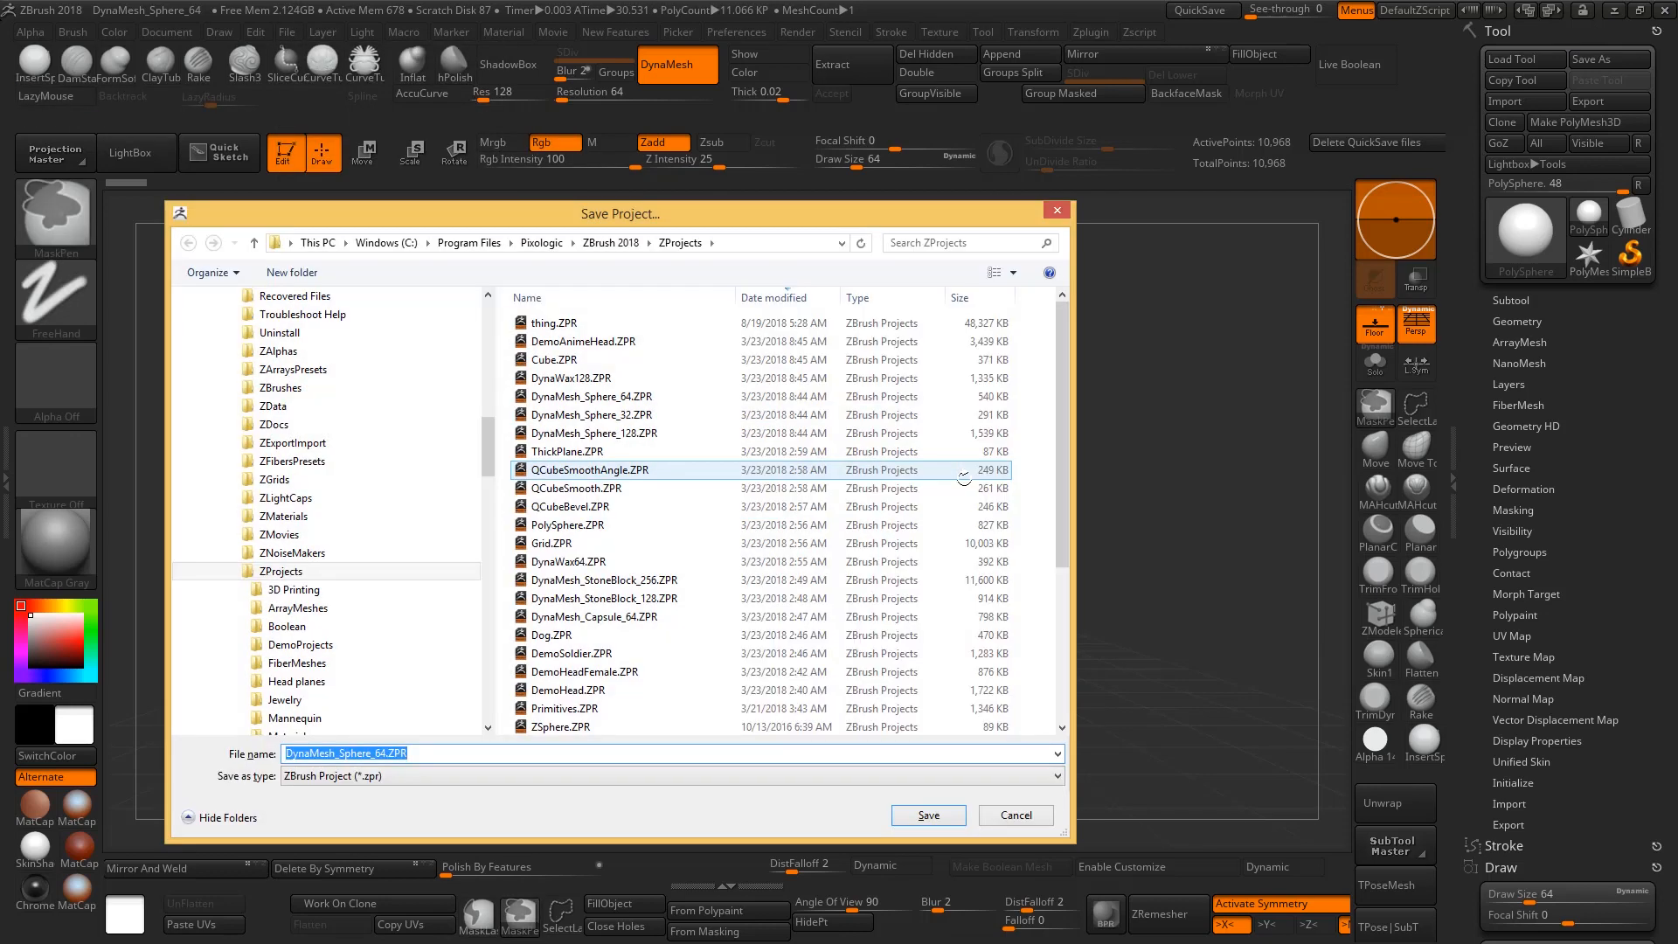
left_click(1016, 816)
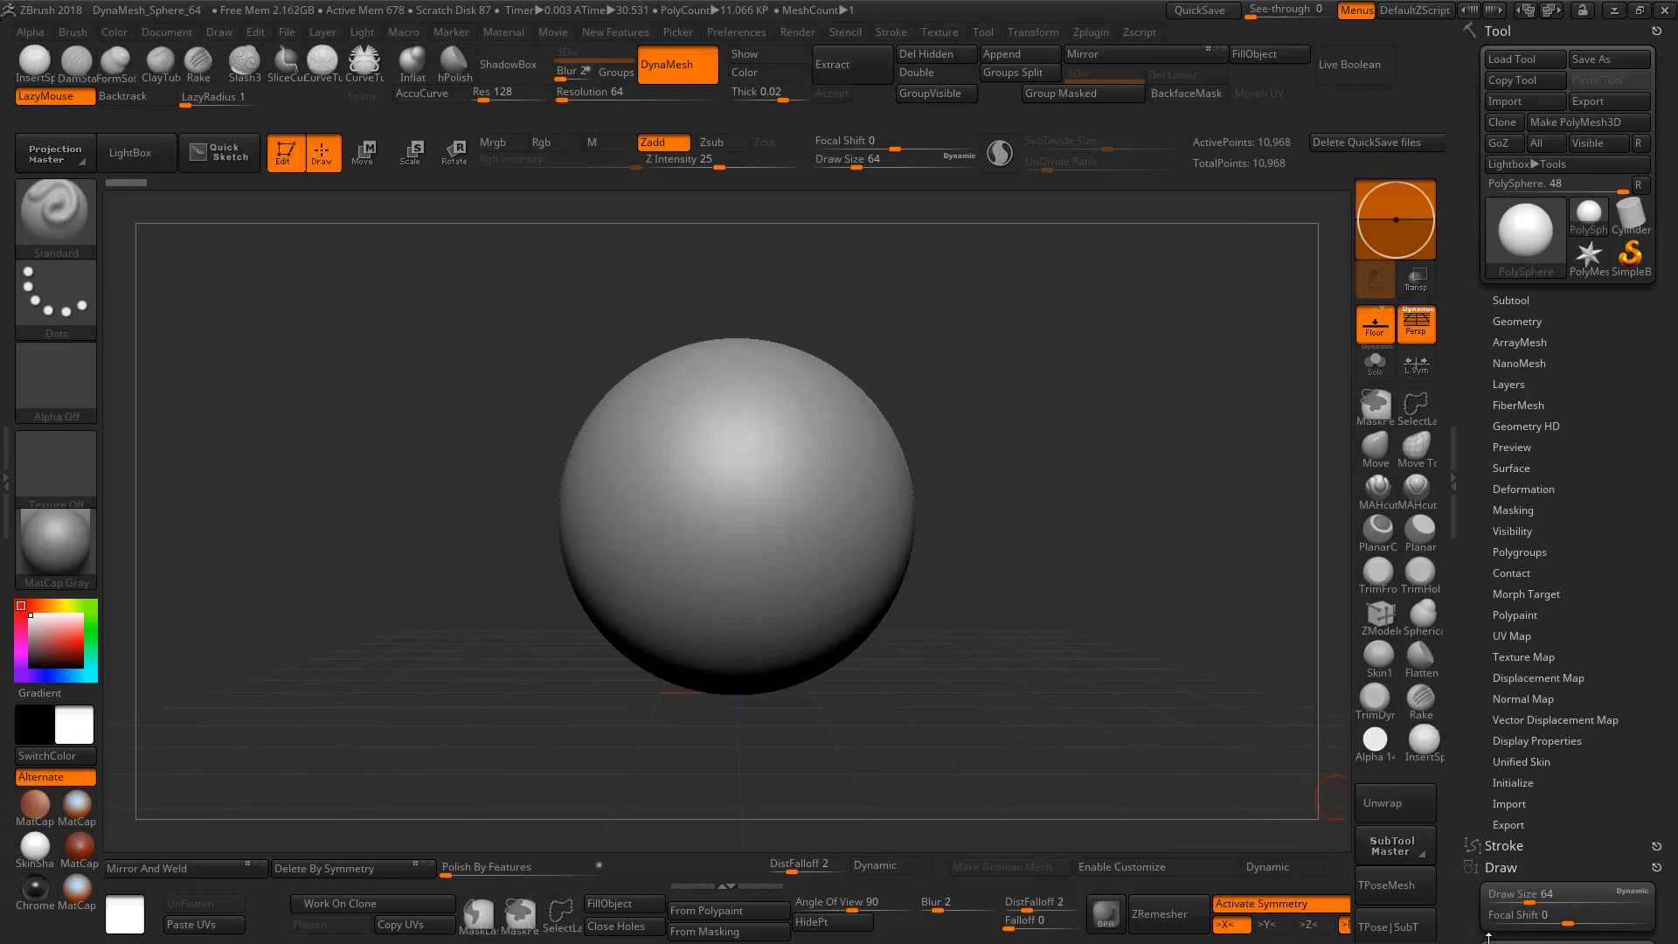
key("alt+Tab")
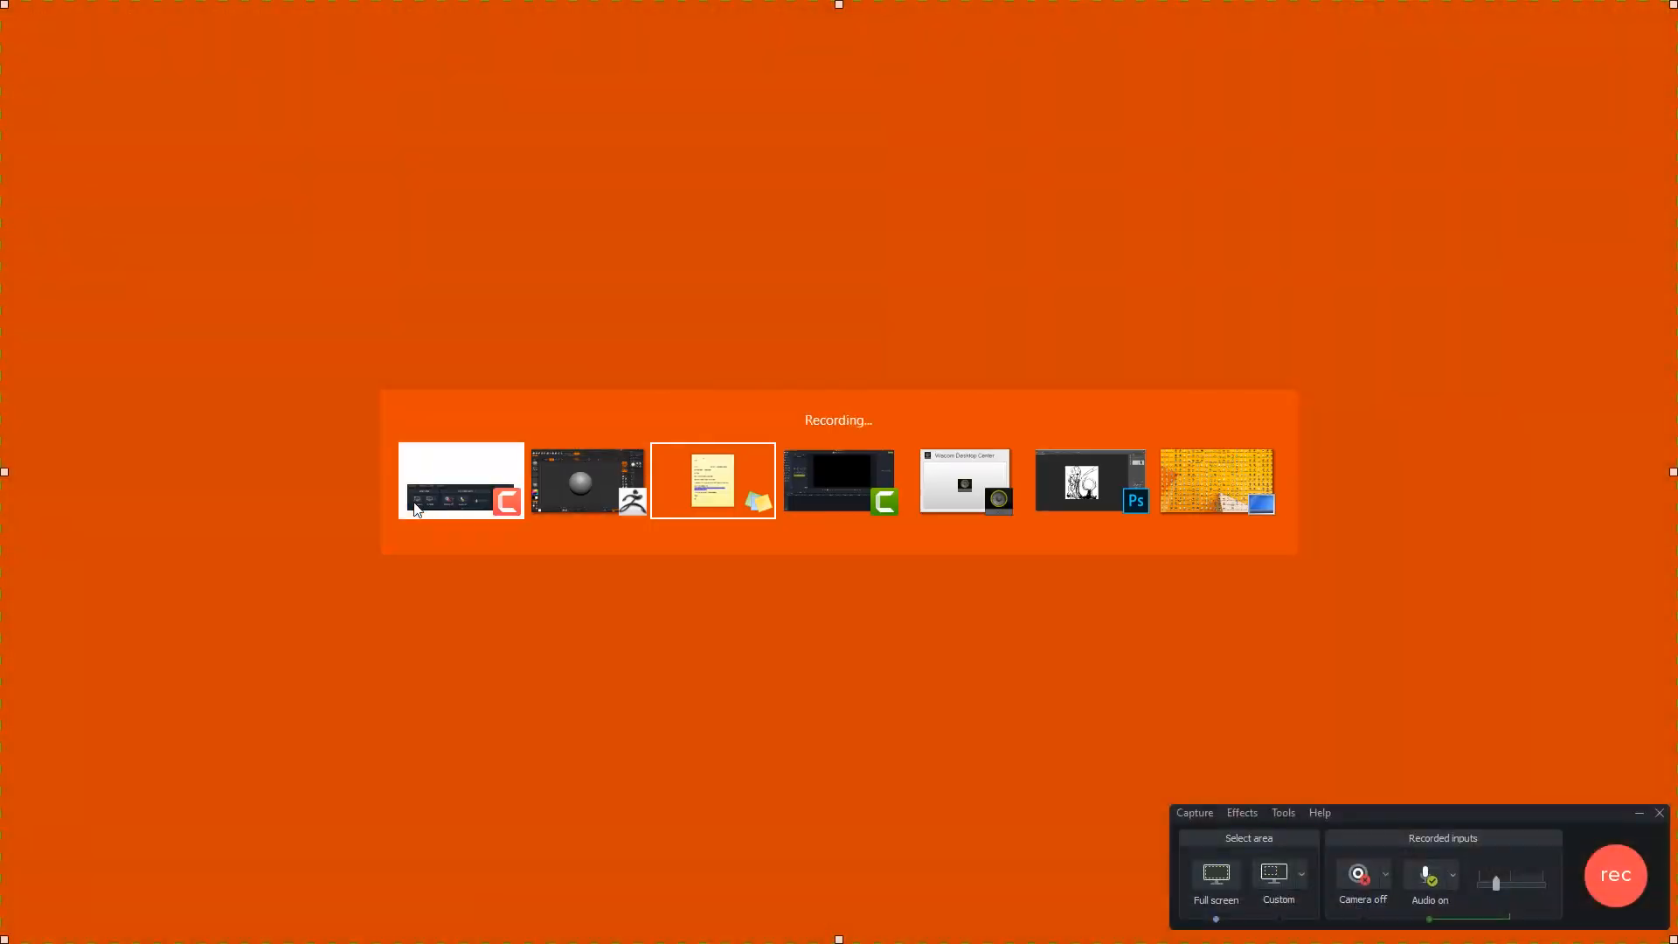
left_click(416, 509)
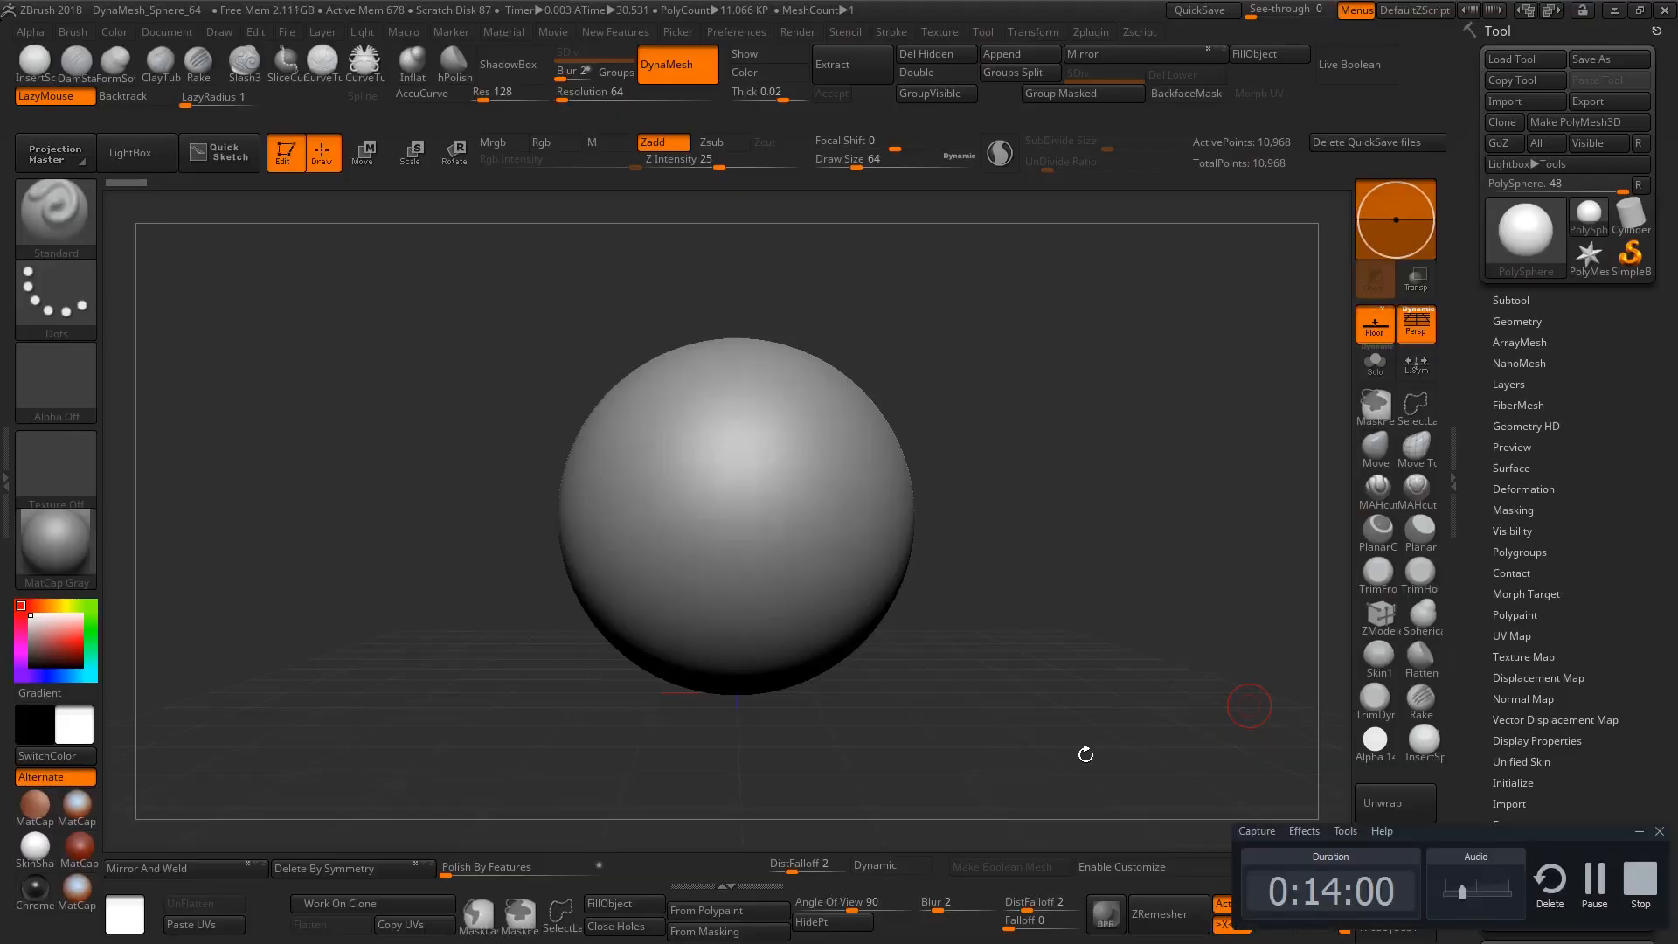